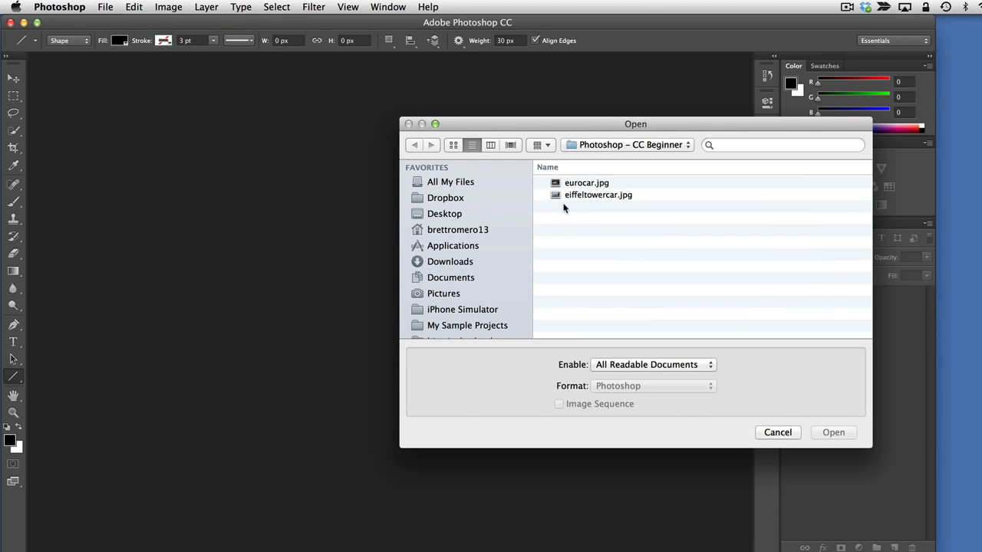
Open eiffeltowercar.jpg and set its zoom level to 500%
{"action": "left_click", "coordinate": [576, 196]}
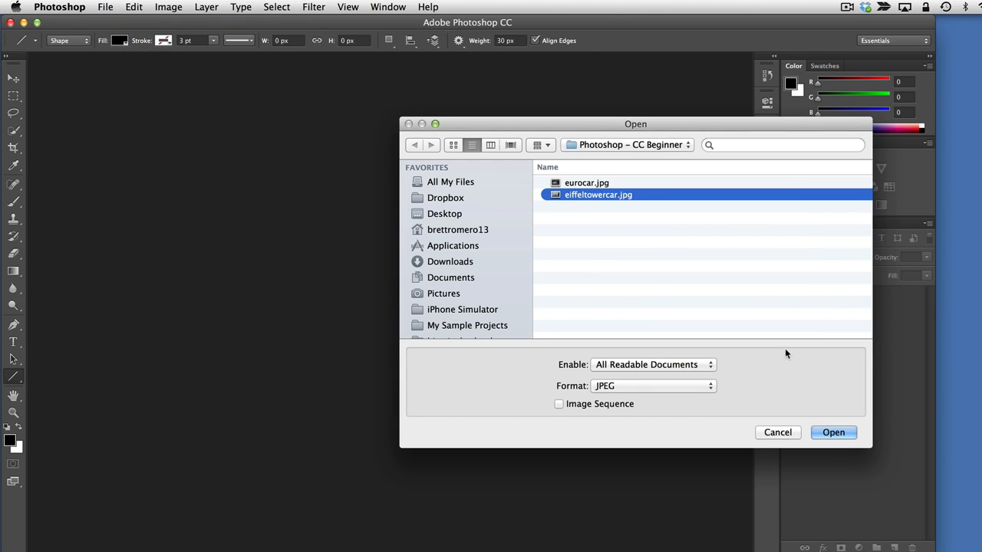
{"action": "left_click", "coordinate": [833, 433]}
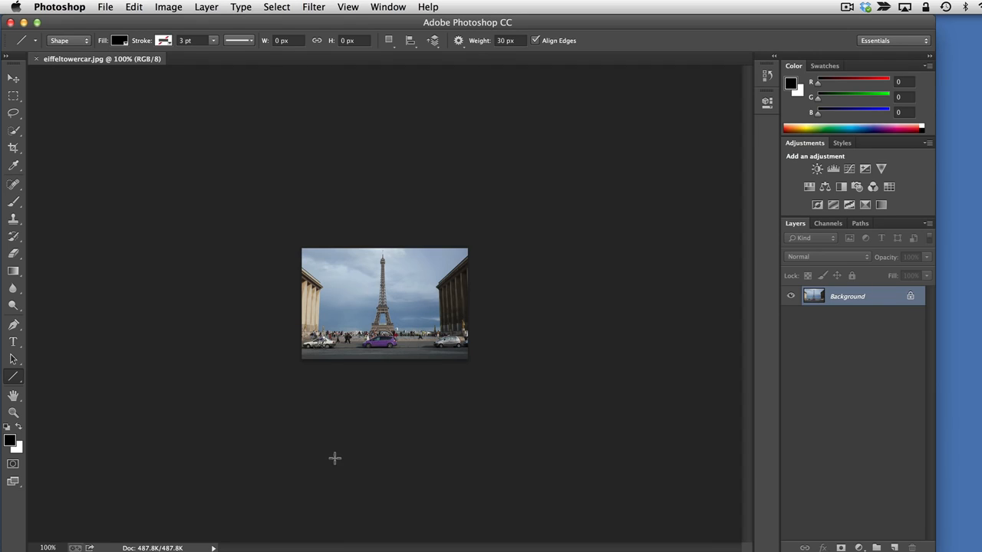
{"action": "left_click", "coordinate": [48, 548]}
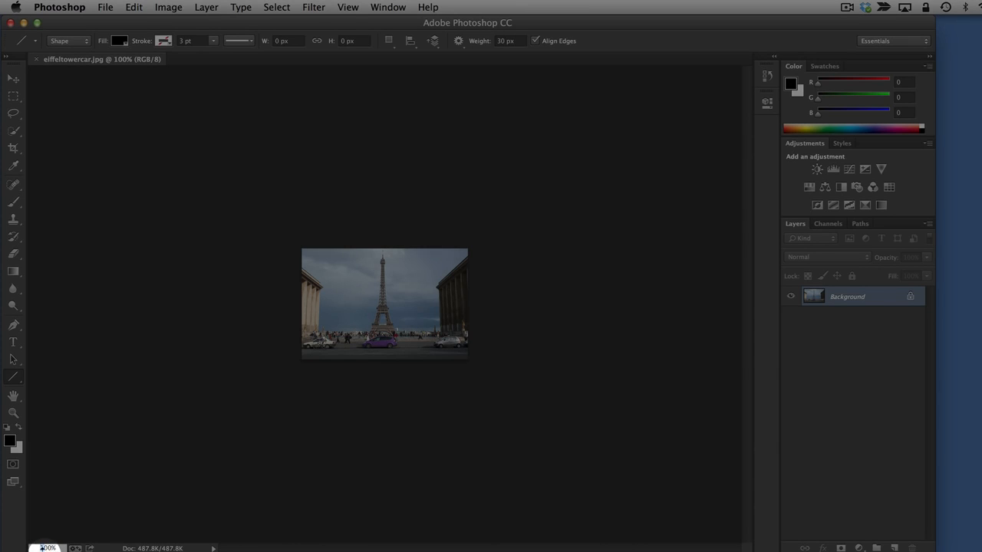
{"action": "type", "text": "5"}
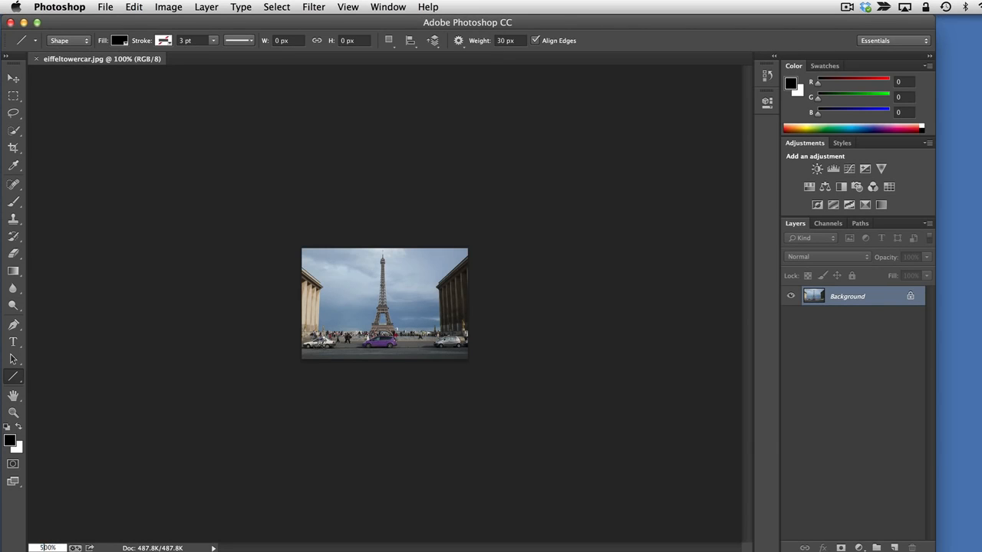
{"action": "key", "text": "Return"}
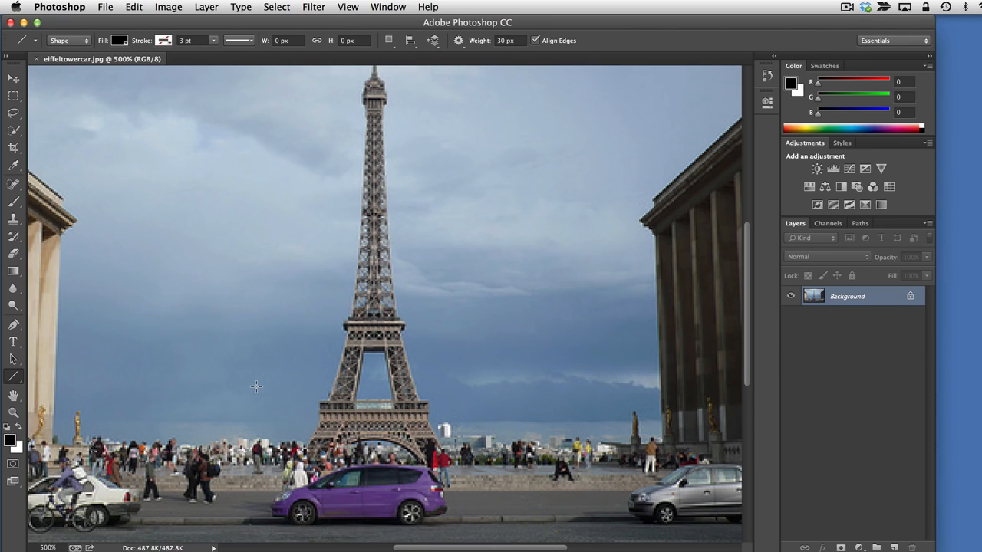
Zoom the Eiffel Tower image out to 200% and back in, finishing at 300%
{"action": "key", "text": "super+minus"}
{"action": "key", "text": "super+minus"}
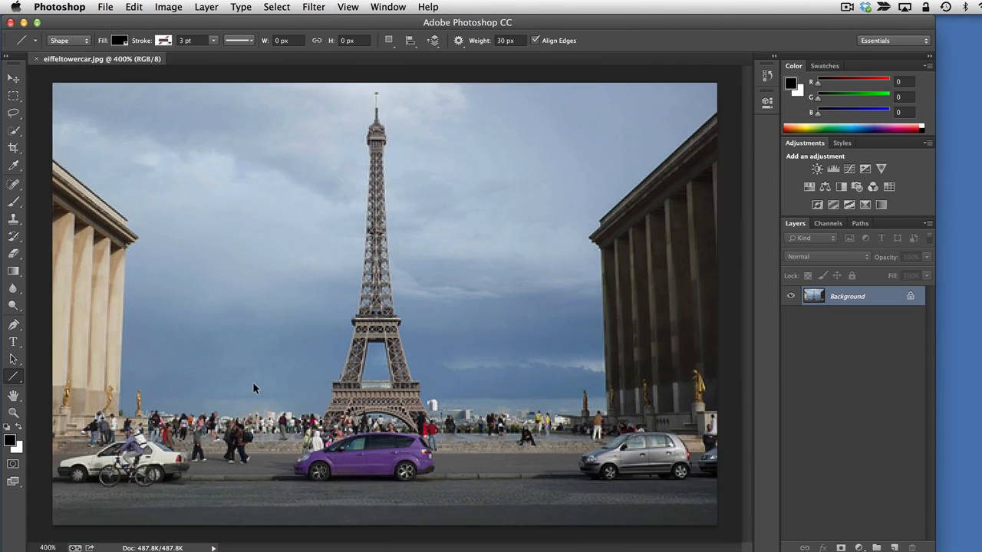
{"action": "key", "text": "super+minus"}
{"action": "key", "text": "super+minus"}
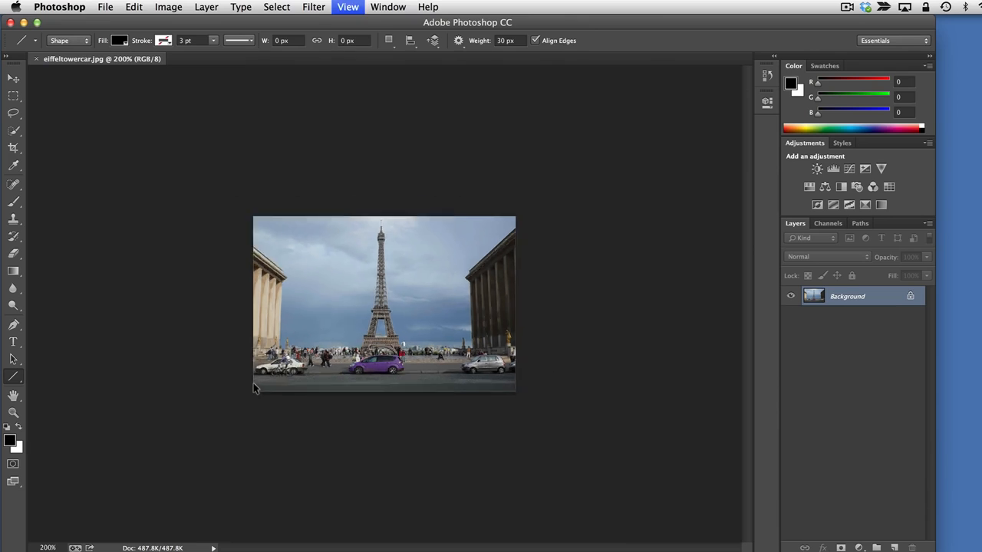
{"action": "key", "text": "super+plus"}
{"action": "key", "text": "super+plus"}
{"action": "key", "text": "super+plus"}
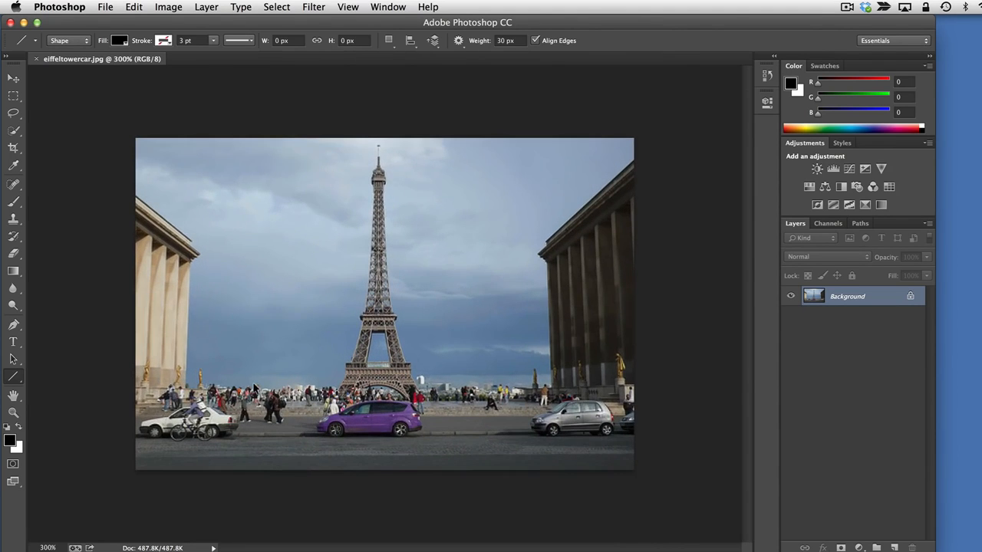
{"action": "key", "text": "super+minus"}
Show the Navigator and use its zoom controls to reduce the image to 100% and enlarge it to about 367%
{"action": "left_click", "coordinate": [371, 6]}
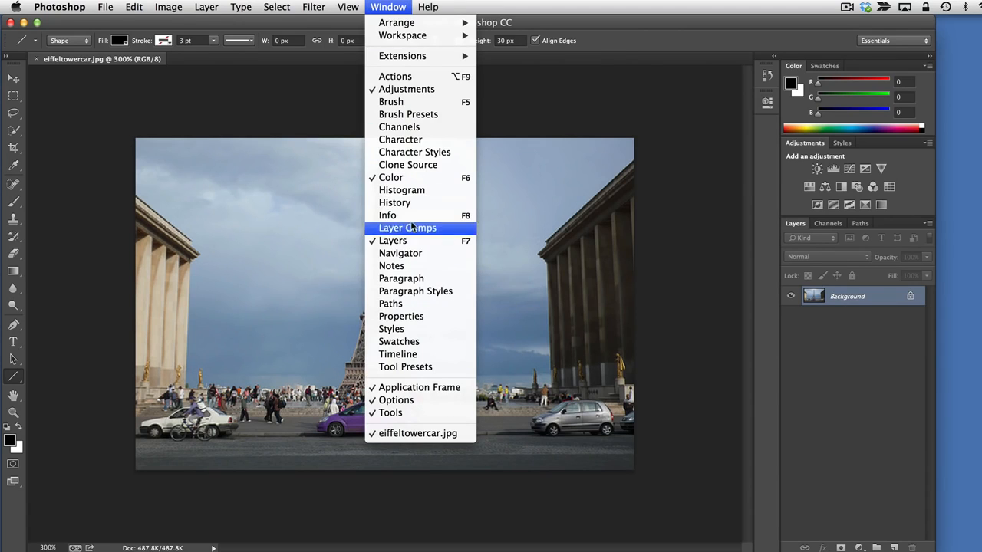
{"action": "left_click", "coordinate": [410, 255]}
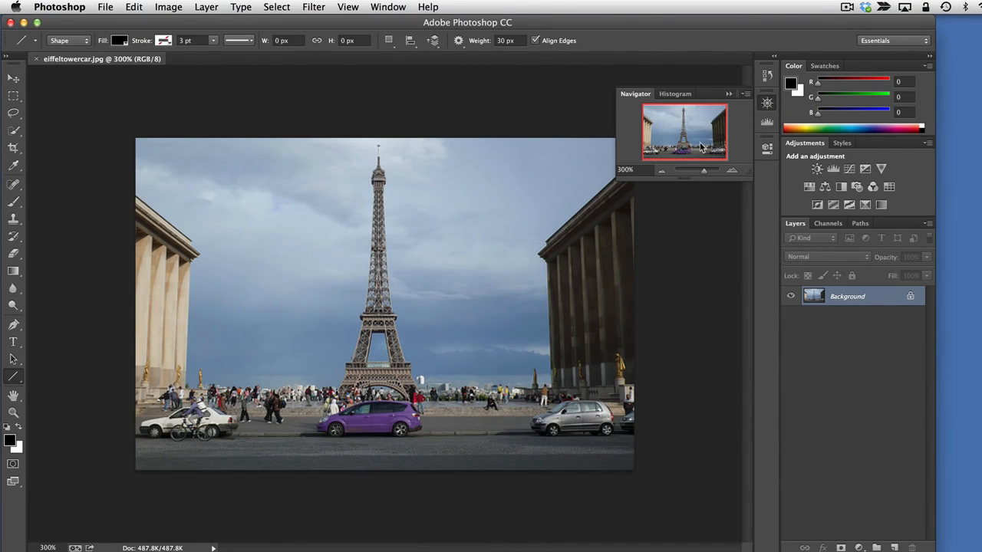
{"action": "left_click", "coordinate": [620, 168]}
{"action": "left_click", "coordinate": [44, 548]}
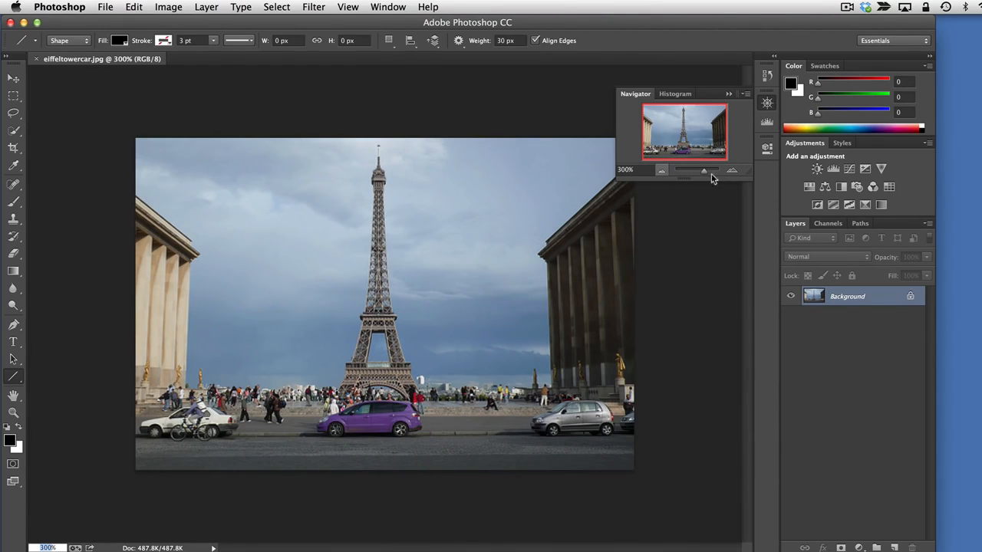
{"action": "left_click", "coordinate": [662, 171]}
{"action": "left_click", "coordinate": [662, 171]}
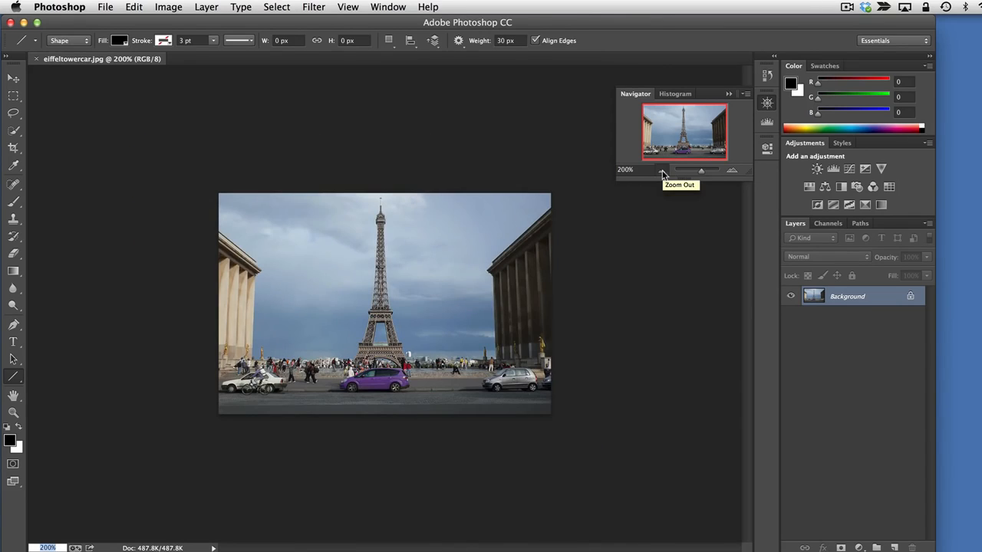
{"action": "left_click", "coordinate": [732, 171]}
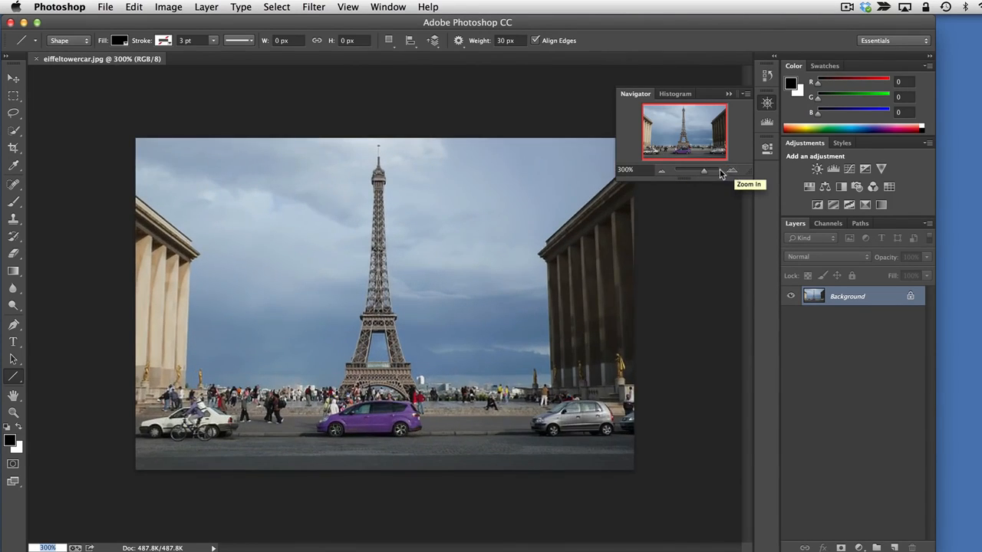
{"action": "mouse_move", "coordinate": [700, 172]}
{"action": "left_mouse_down"}
{"action": "mouse_move", "coordinate": [691, 174]}
{"action": "mouse_move", "coordinate": [705, 176]}
{"action": "left_mouse_up"}
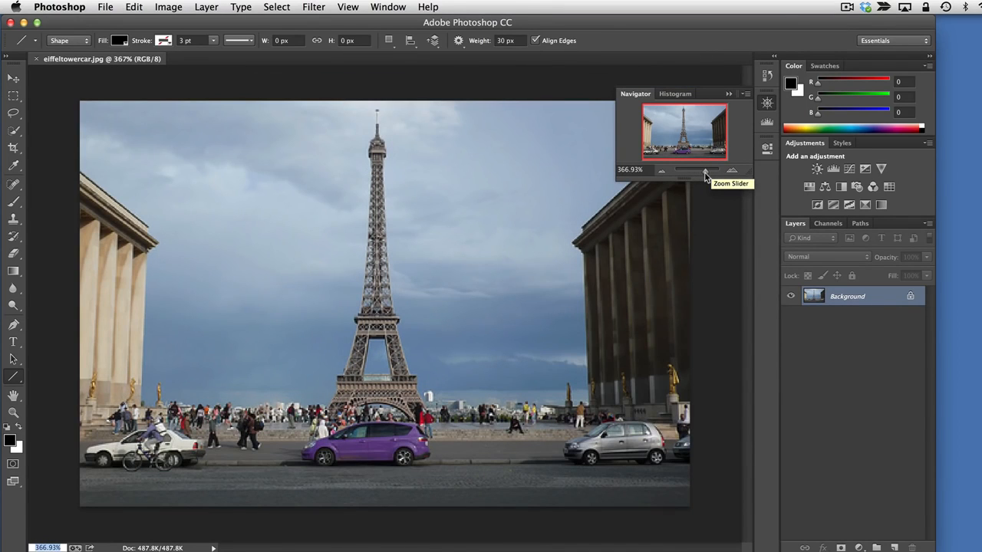
Collapse the Navigator, expand it again, and collapse it once more
{"action": "left_click", "coordinate": [768, 103]}
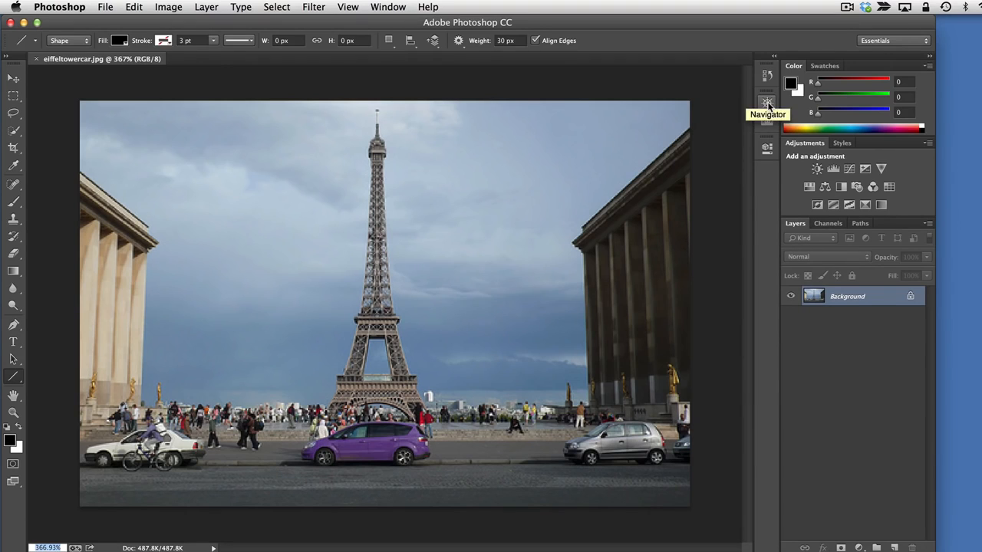
{"action": "left_click", "coordinate": [767, 105]}
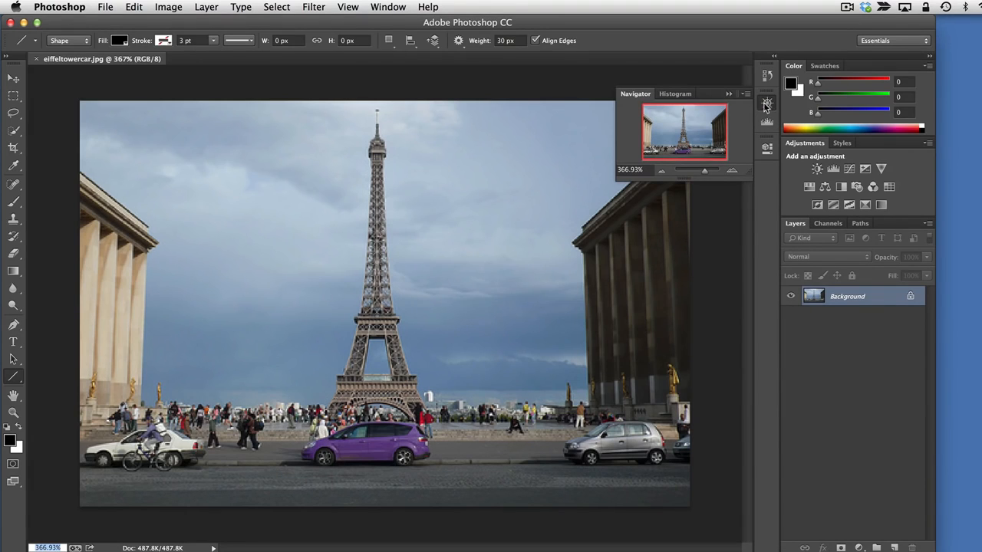
{"action": "left_click", "coordinate": [767, 105]}
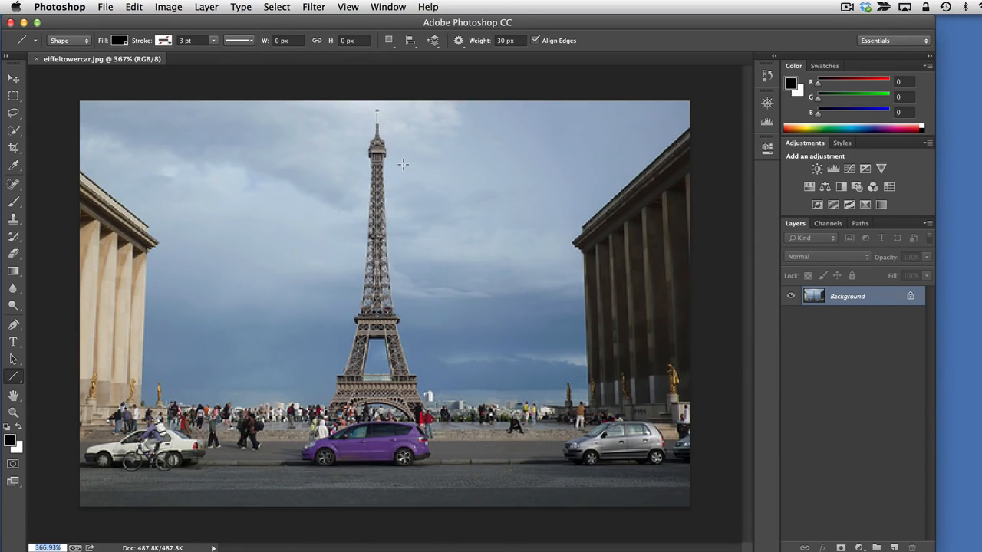
Look up the shortcuts of the zoom commands and enlarge the Eiffel Tower image to about 429%
{"action": "left_click", "coordinate": [346, 7]}
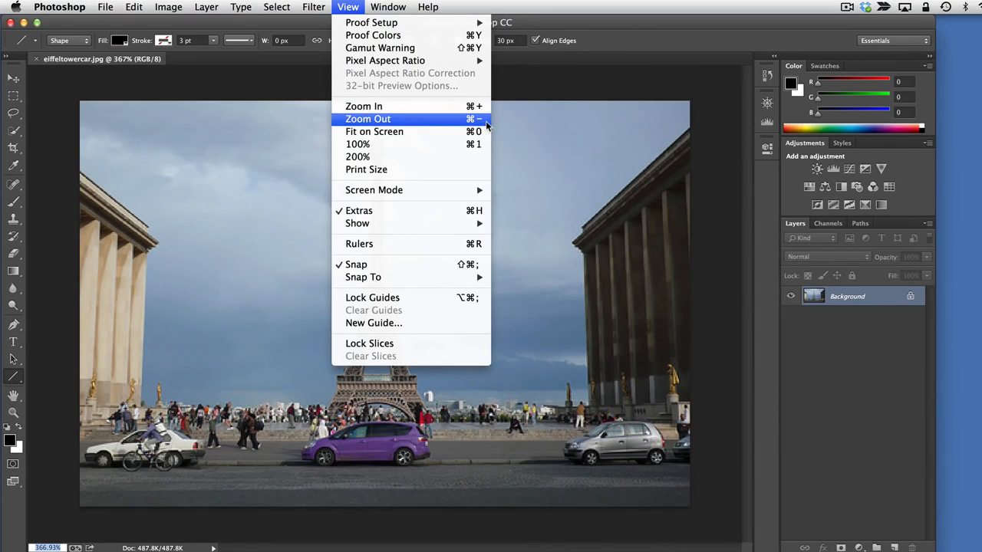
{"action": "mouse_move", "coordinate": [105, 12]}
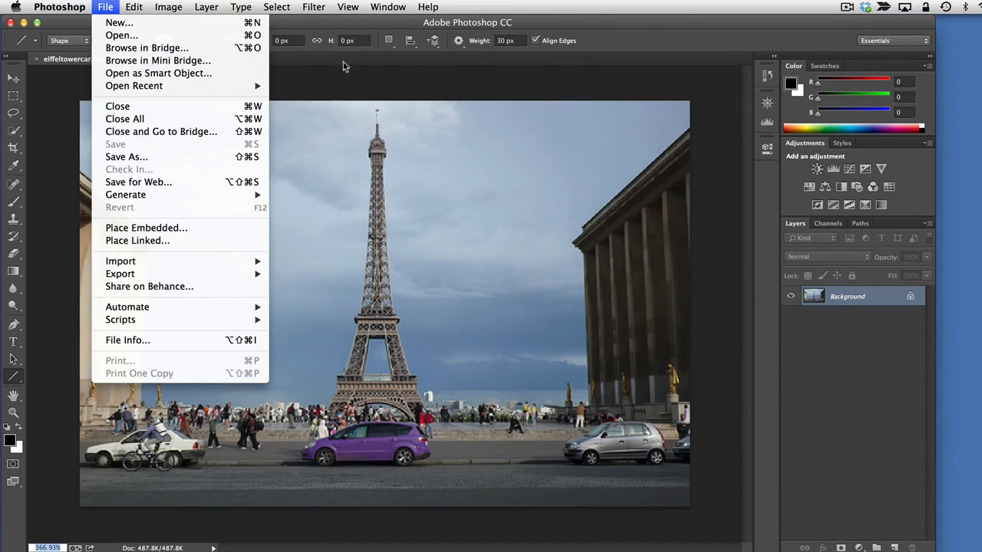
{"action": "left_click", "coordinate": [728, 339]}
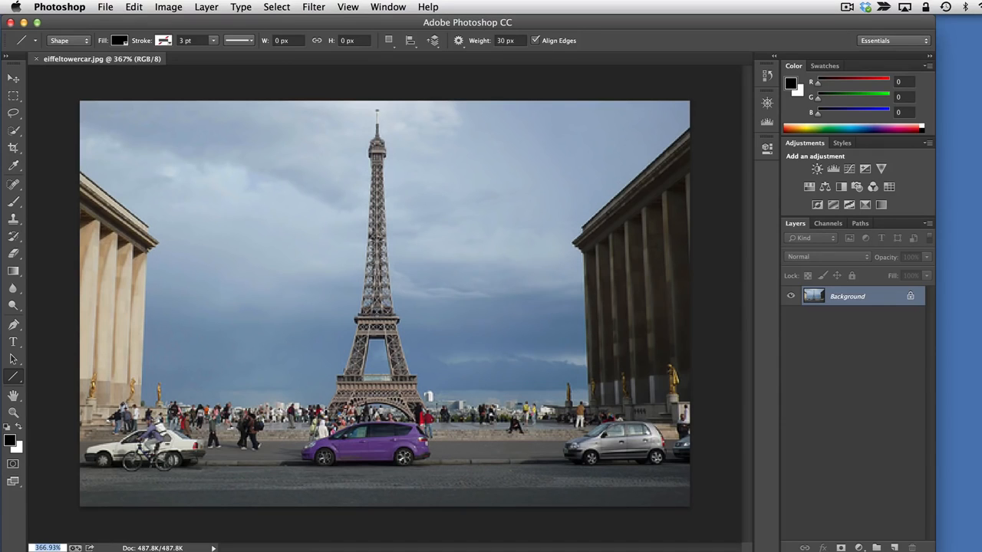
{"action": "key", "text": "super+equal"}
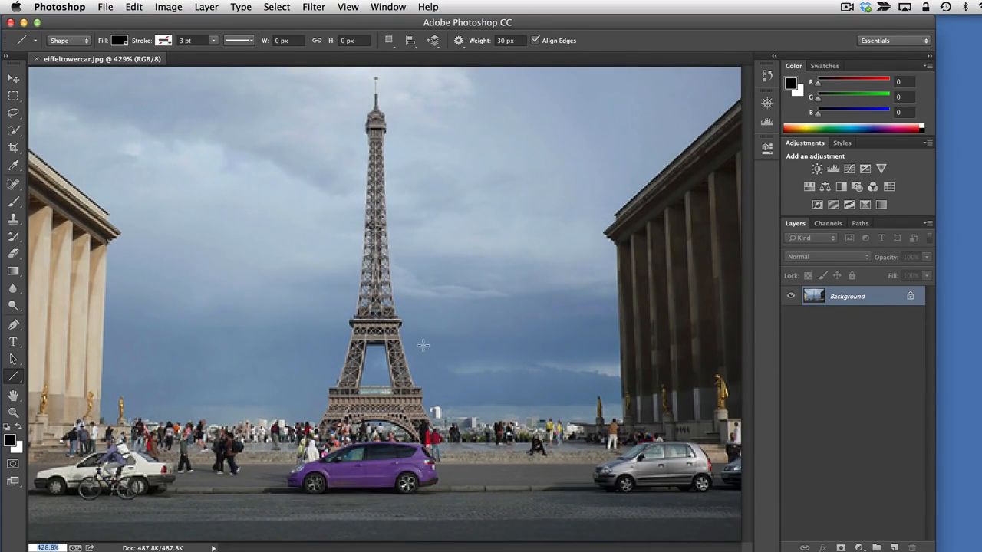
Open eurocar.jpg as a second document and zoom it in to 500%
{"action": "key", "text": "super+o"}
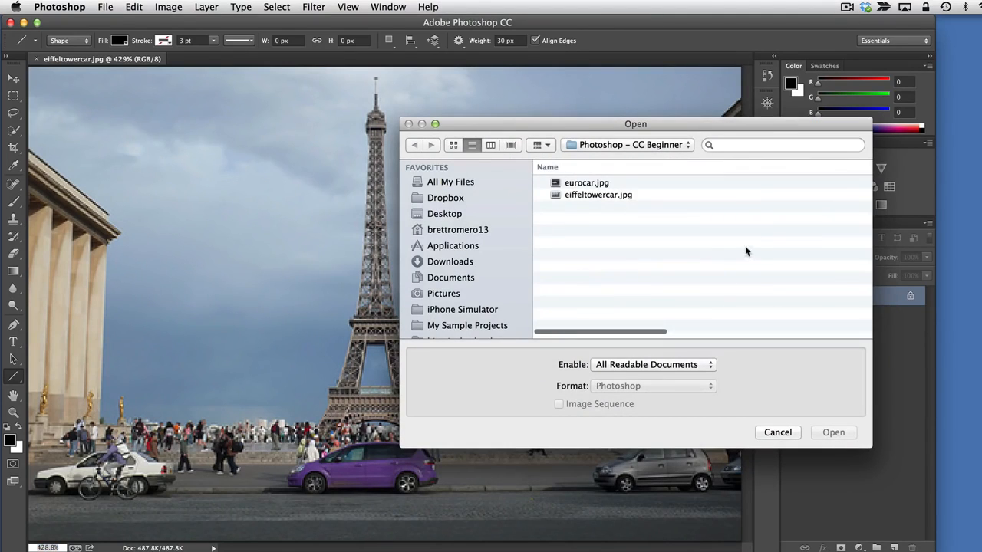
{"action": "left_click", "coordinate": [571, 184]}
{"action": "left_click", "coordinate": [836, 434]}
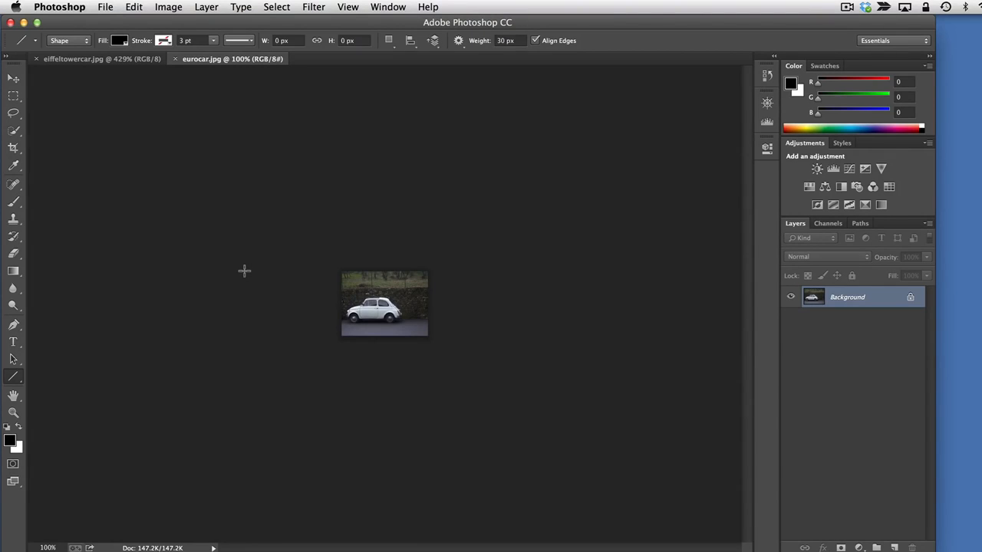
{"action": "key", "text": "super+equal"}
{"action": "key", "text": "super+equal"}
{"action": "key", "text": "super+equal"}
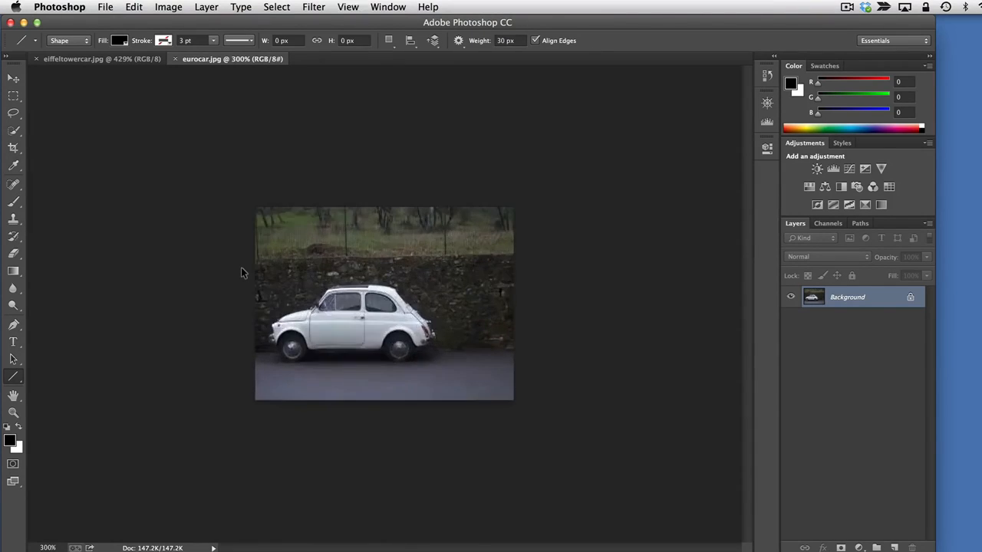
{"action": "key", "text": "super+equal"}
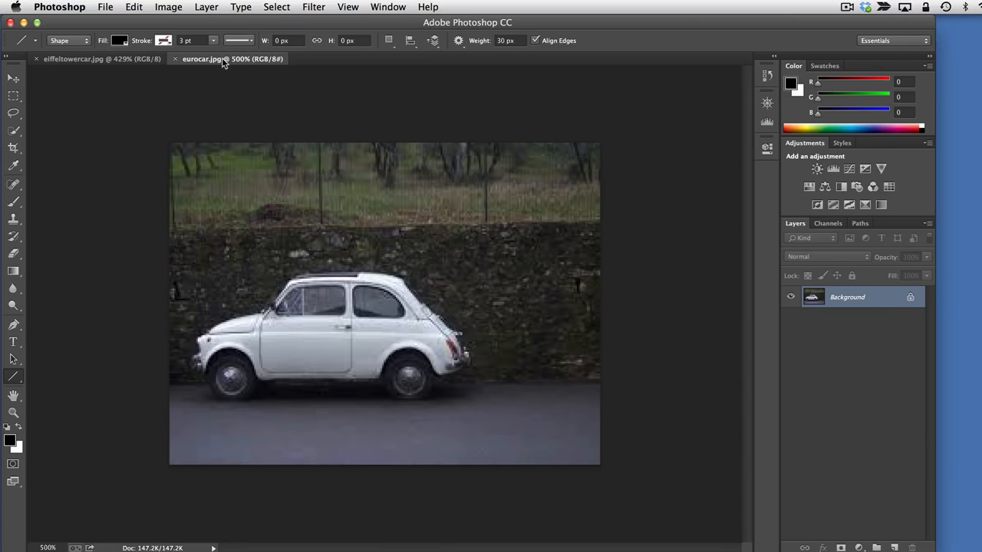
Switch back and forth between the eiffeltowercar.jpg and eurocar.jpg documents, ending on eurocar.jpg
{"action": "left_click", "coordinate": [106, 61]}
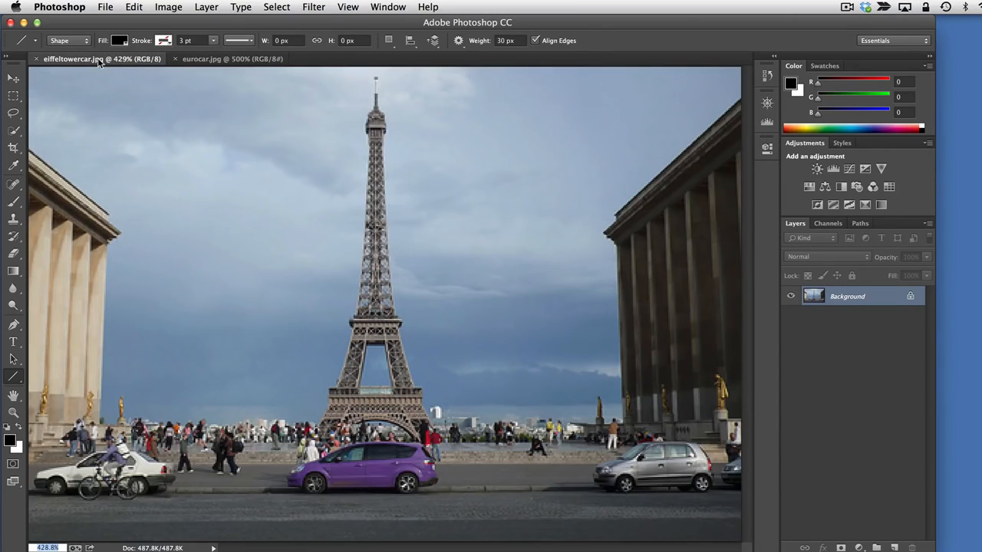
{"action": "left_click", "coordinate": [222, 61]}
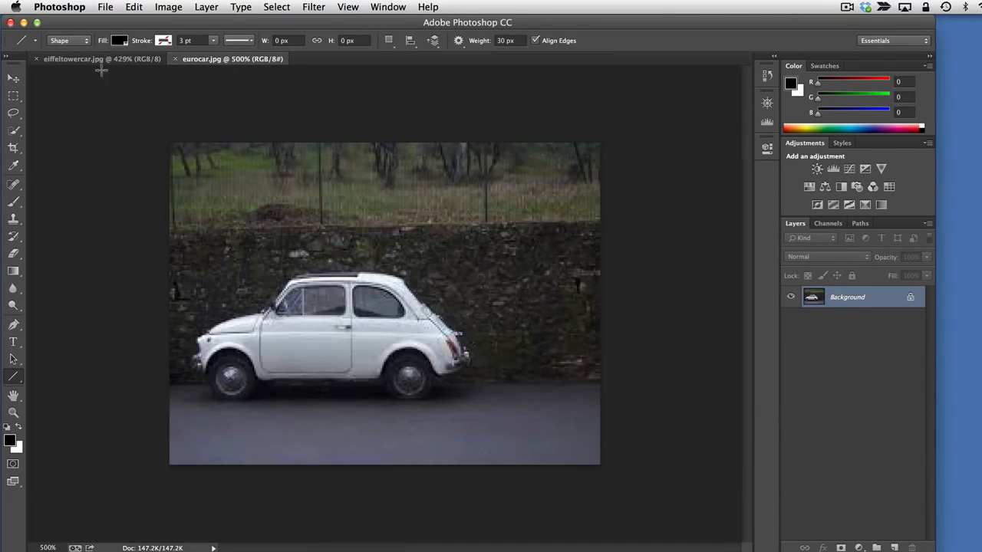
{"action": "left_click", "coordinate": [78, 61]}
{"action": "left_click", "coordinate": [206, 62]}
{"action": "left_click", "coordinate": [117, 63]}
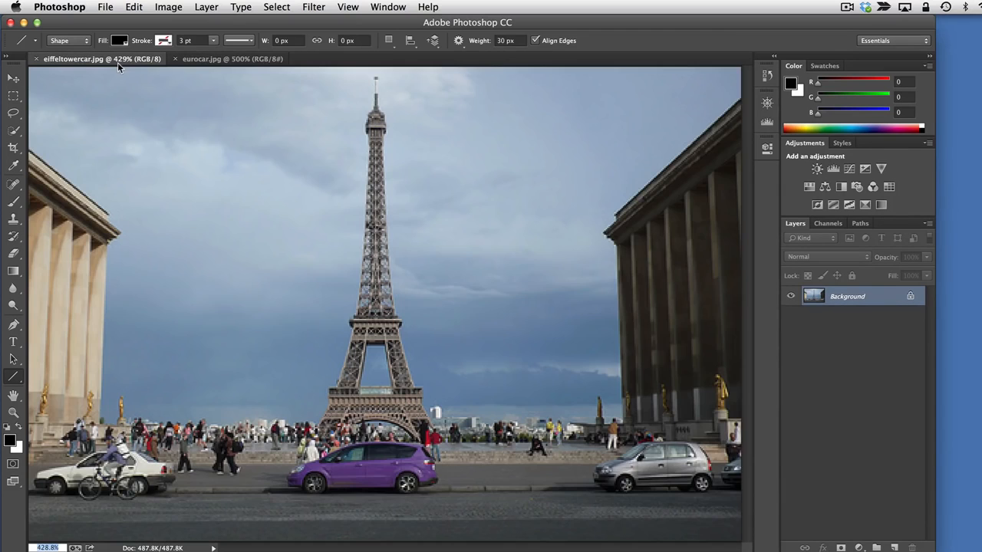
{"action": "left_click", "coordinate": [217, 62]}
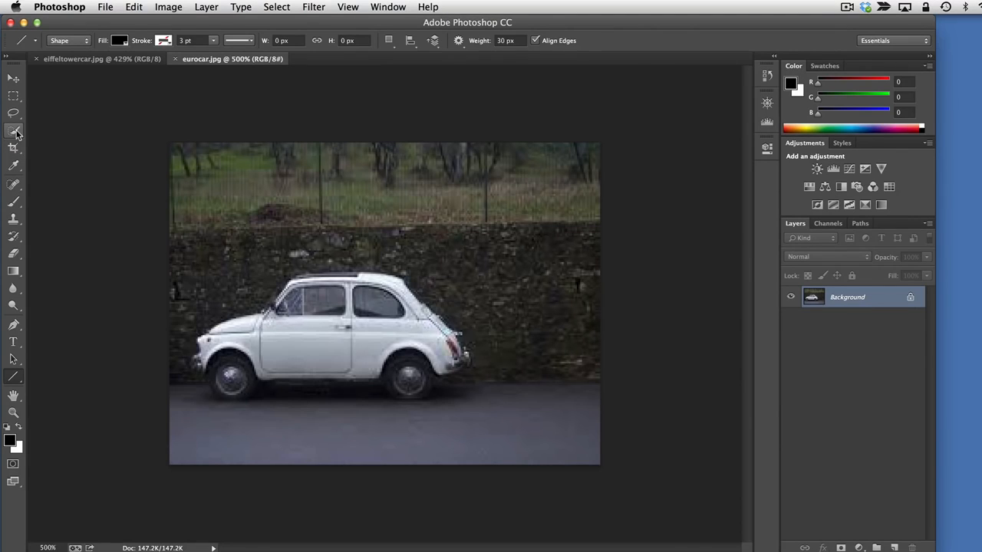
Select the white car's body in eurocar.jpg with the Quick Selection tool
{"action": "left_click", "coordinate": [14, 131]}
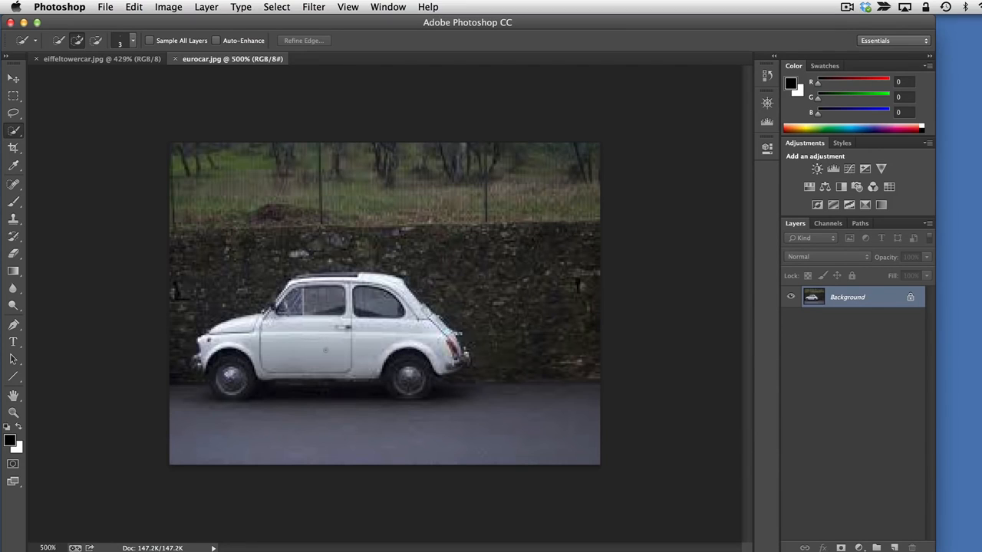
{"action": "left_click", "coordinate": [309, 338]}
{"action": "left_click_drag", "start_coordinate": [340, 342], "coordinate": [376, 344]}
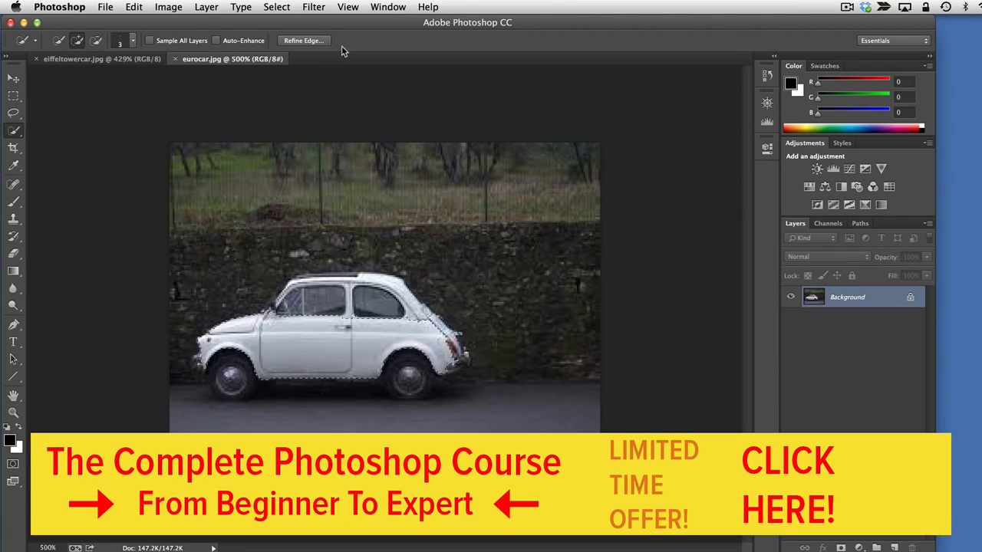
View the options of the Move and Type tools, return to the Quick Selection tool and clear the car selection
{"action": "left_click", "coordinate": [14, 79]}
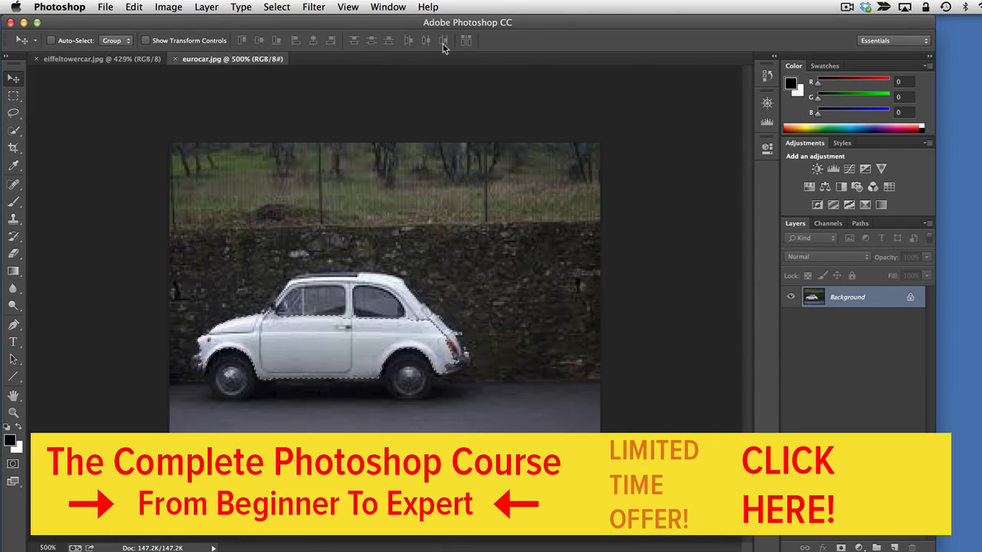
{"action": "left_click", "coordinate": [13, 344]}
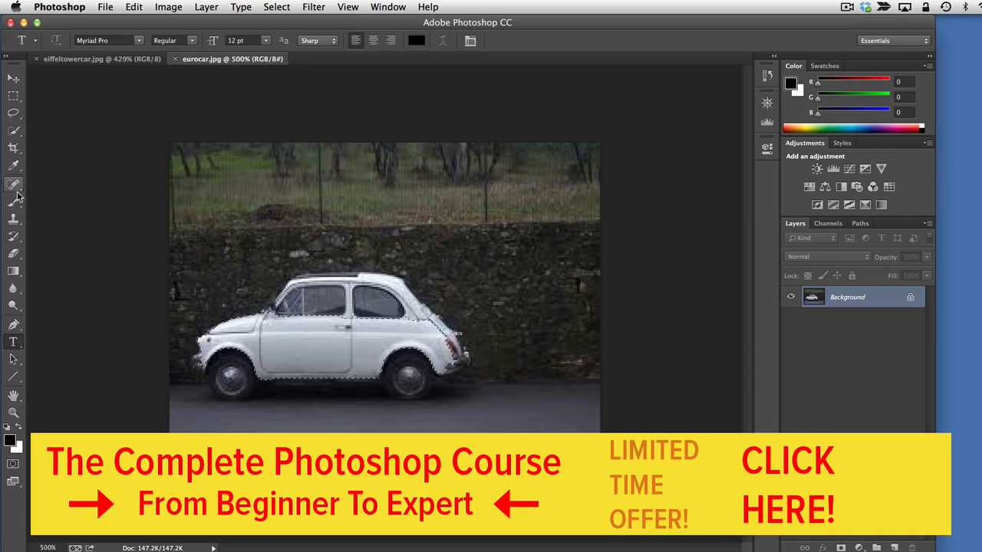
{"action": "left_click", "coordinate": [13, 131]}
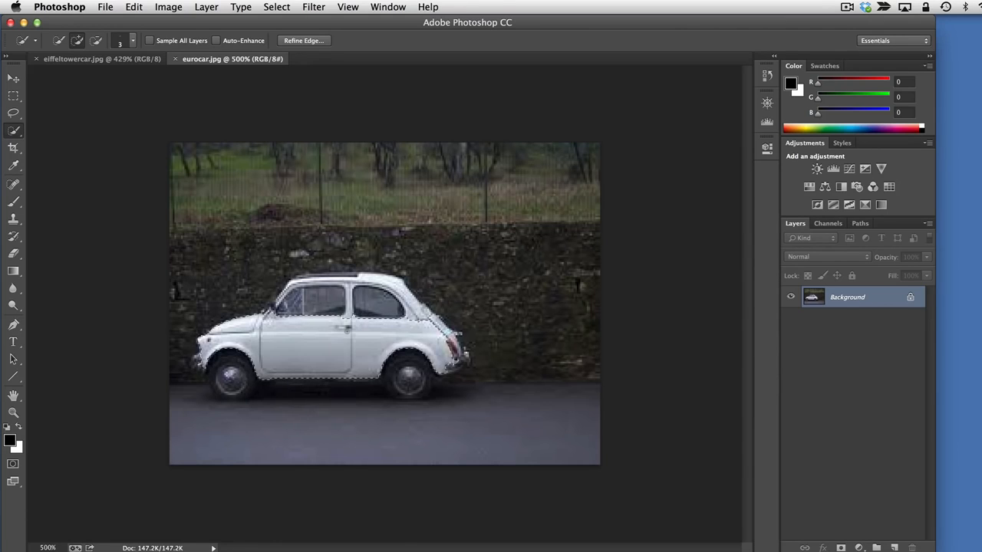
{"action": "key", "text": "super+d"}
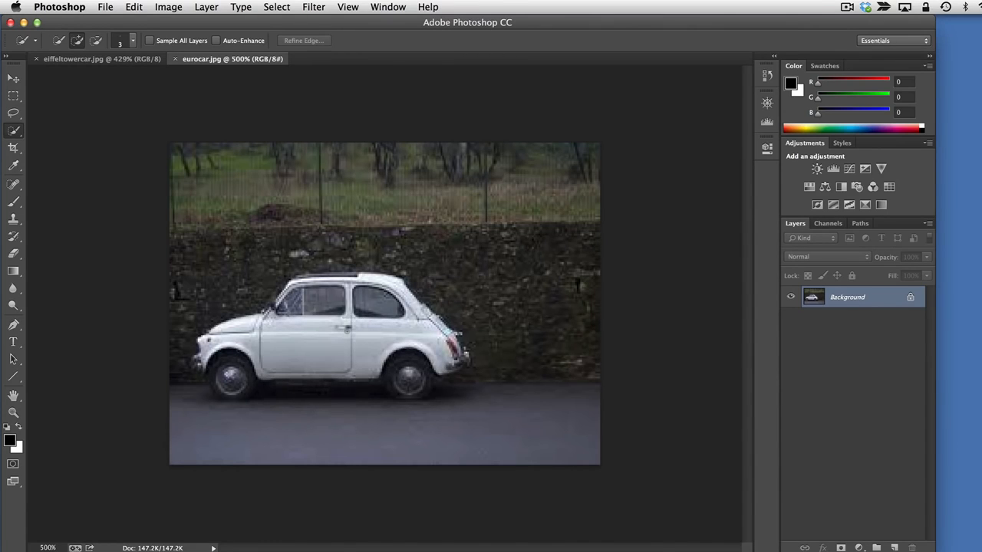
{"action": "left_click", "coordinate": [280, 11]}
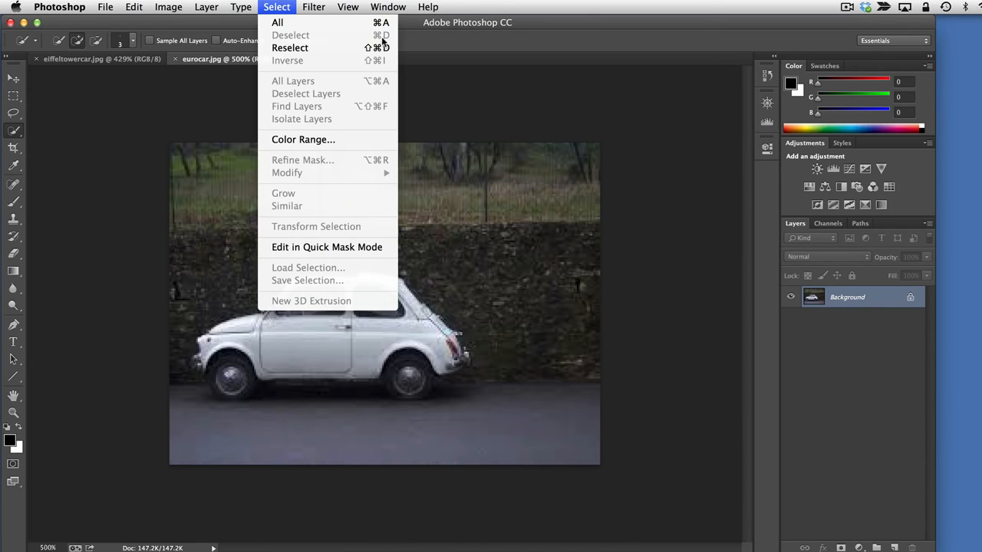
{"action": "left_click", "coordinate": [275, 8]}
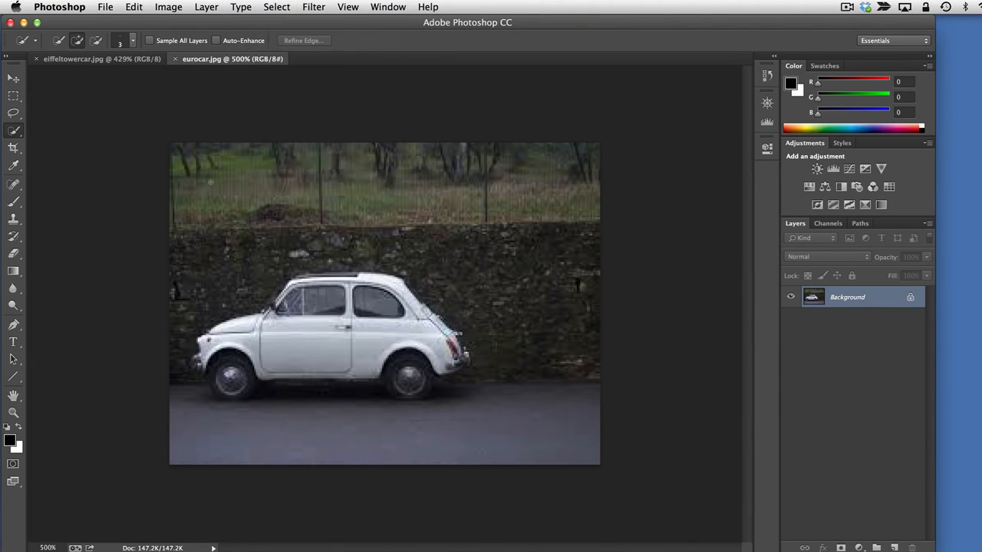
Set the Quick Selection brush size to 20 px and select the white car's body and windows
{"action": "left_click", "coordinate": [134, 40]}
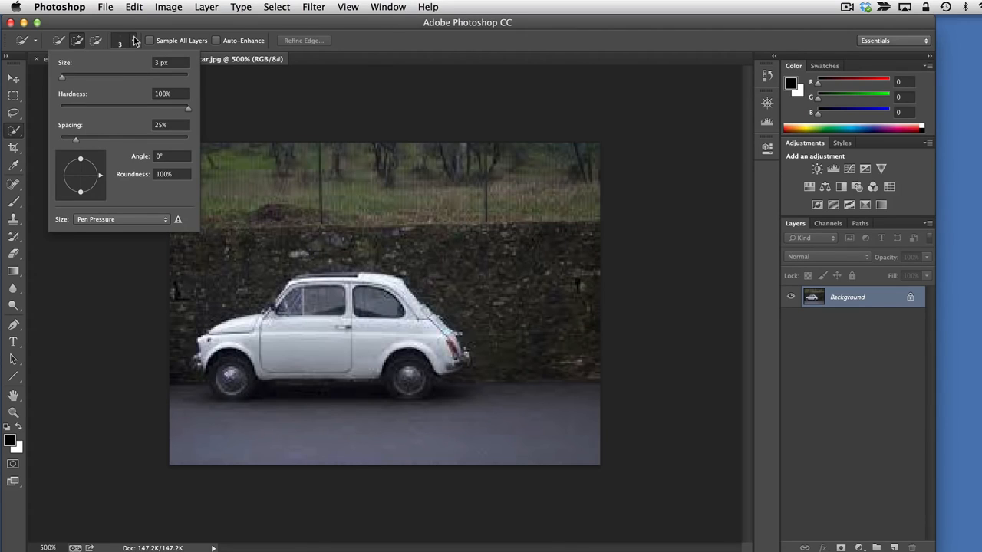
{"action": "left_click_drag", "start_coordinate": [62, 78], "coordinate": [72, 79]}
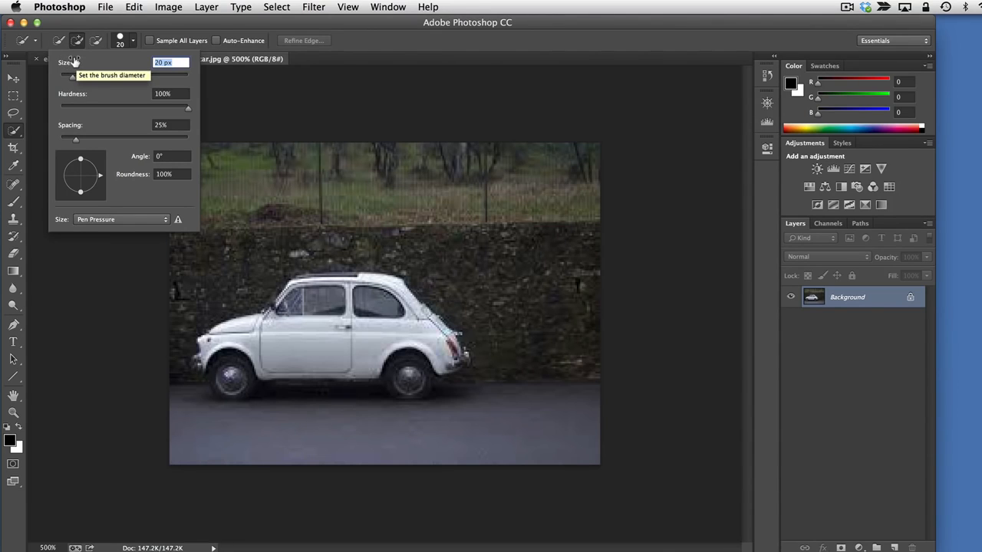
{"action": "mouse_move", "coordinate": [74, 61]}
{"action": "left_mouse_down"}
{"action": "mouse_move", "coordinate": [100, 61]}
{"action": "mouse_move", "coordinate": [64, 61]}
{"action": "mouse_move", "coordinate": [72, 63]}
{"action": "left_mouse_up"}
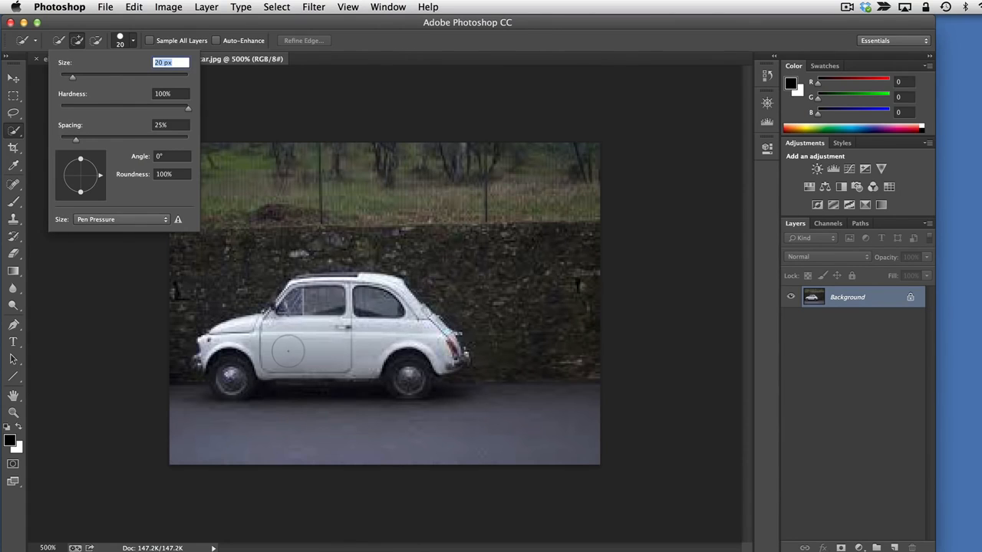
{"action": "left_click", "coordinate": [288, 350]}
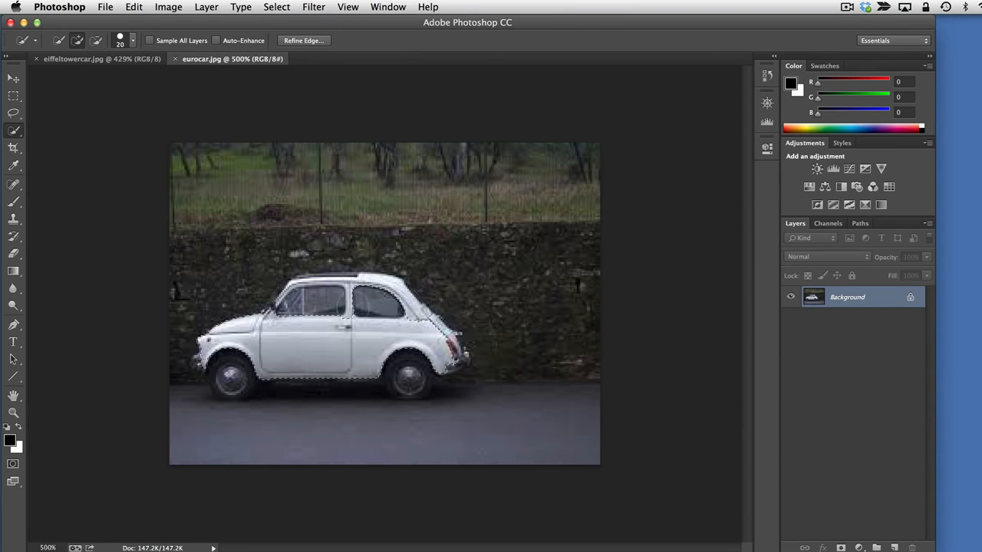
{"action": "left_click", "coordinate": [328, 309]}
Reduce the Quick Selection brush size to 5 px and add the rear wheel and roof to the car selection
{"action": "left_click", "coordinate": [132, 44]}
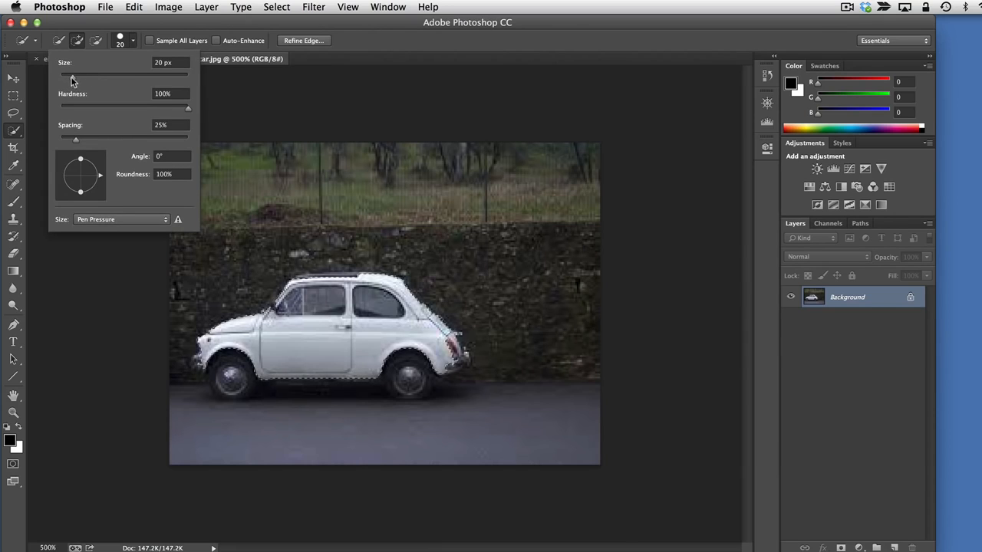
{"action": "left_click_drag", "start_coordinate": [72, 60], "coordinate": [62, 59]}
{"action": "left_click", "coordinate": [404, 365]}
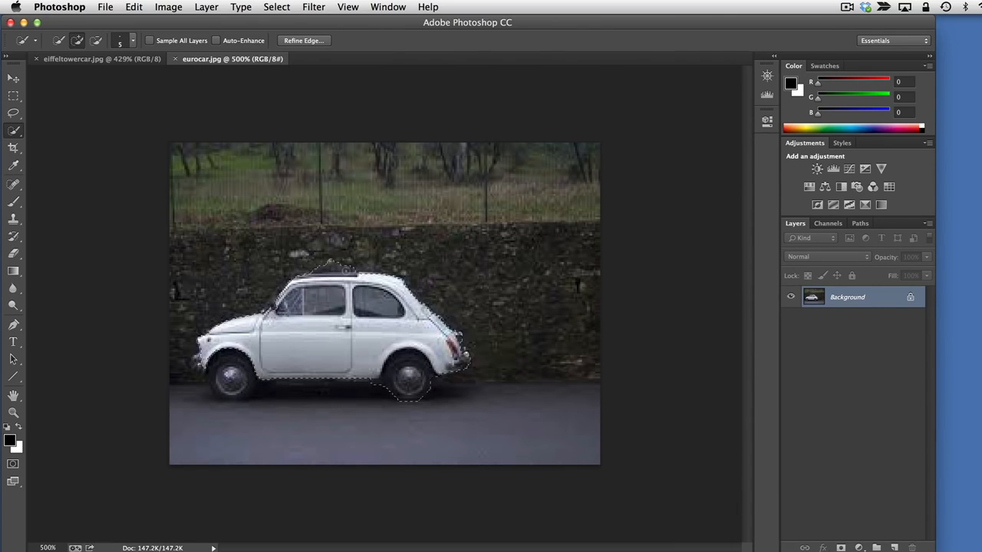
Display the full list of History states for eurocar.jpg and go back to the state before the last Quick Selection
{"action": "left_click", "coordinate": [346, 9]}
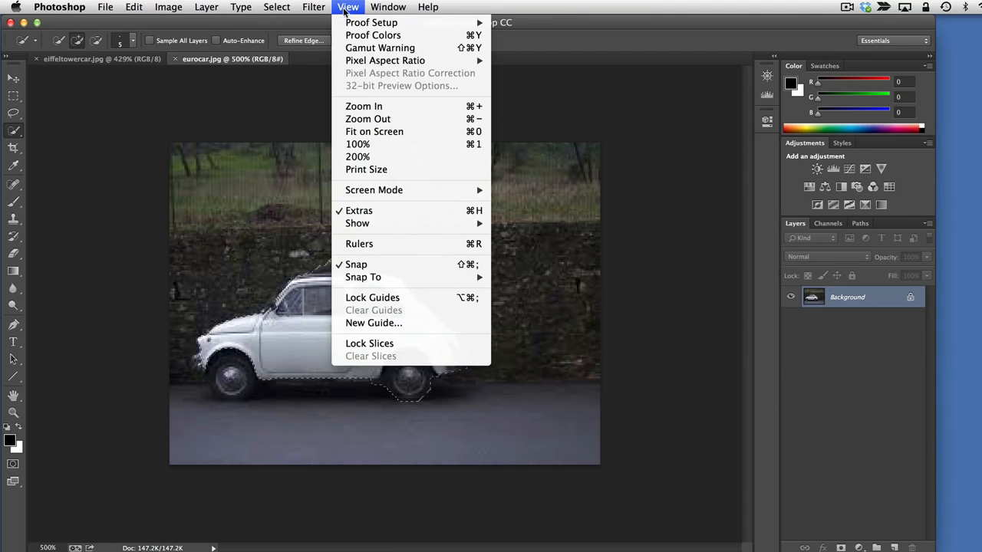
{"action": "mouse_move", "coordinate": [368, 7]}
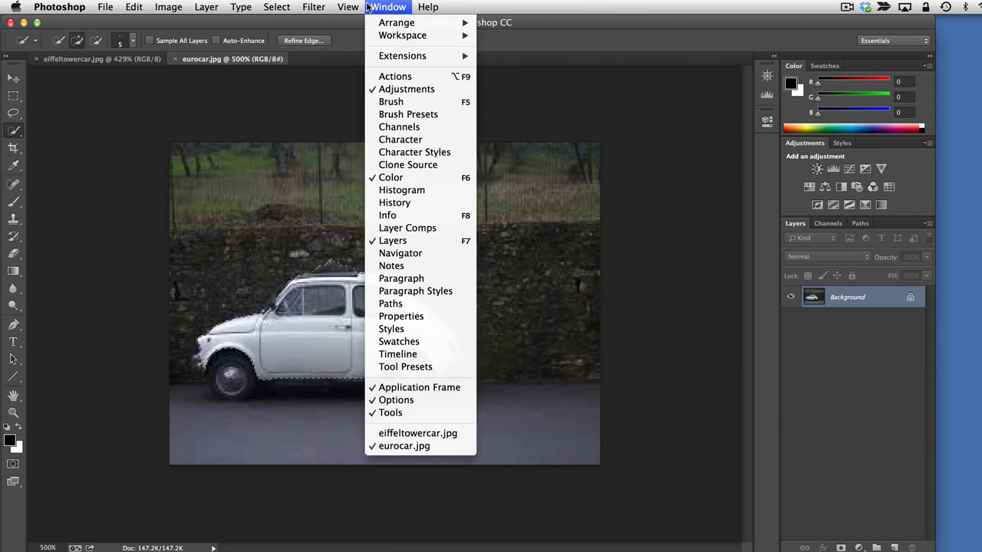
{"action": "left_click", "coordinate": [405, 204]}
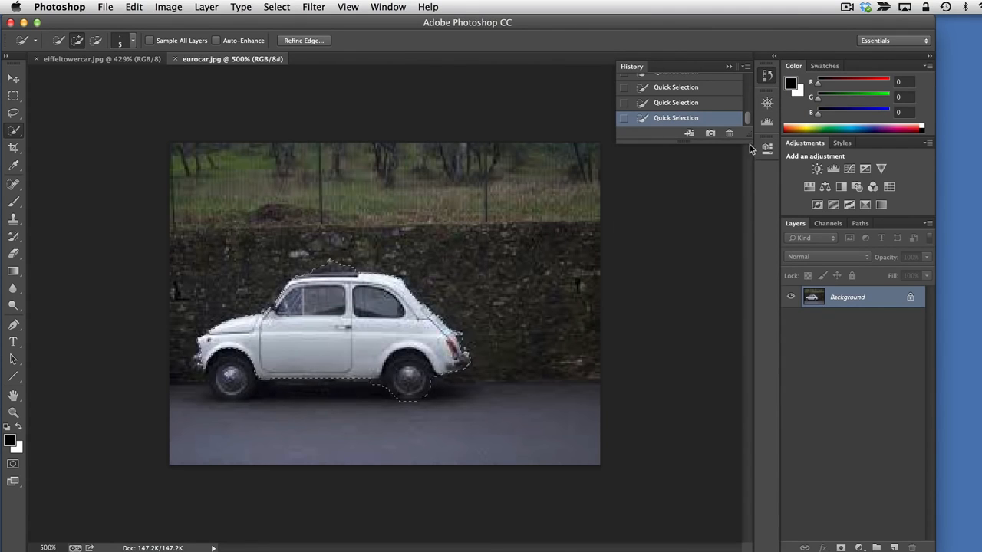
{"action": "mouse_move", "coordinate": [749, 134]}
{"action": "left_mouse_down"}
{"action": "mouse_move", "coordinate": [748, 353]}
{"action": "mouse_move", "coordinate": [749, 335]}
{"action": "left_mouse_up"}
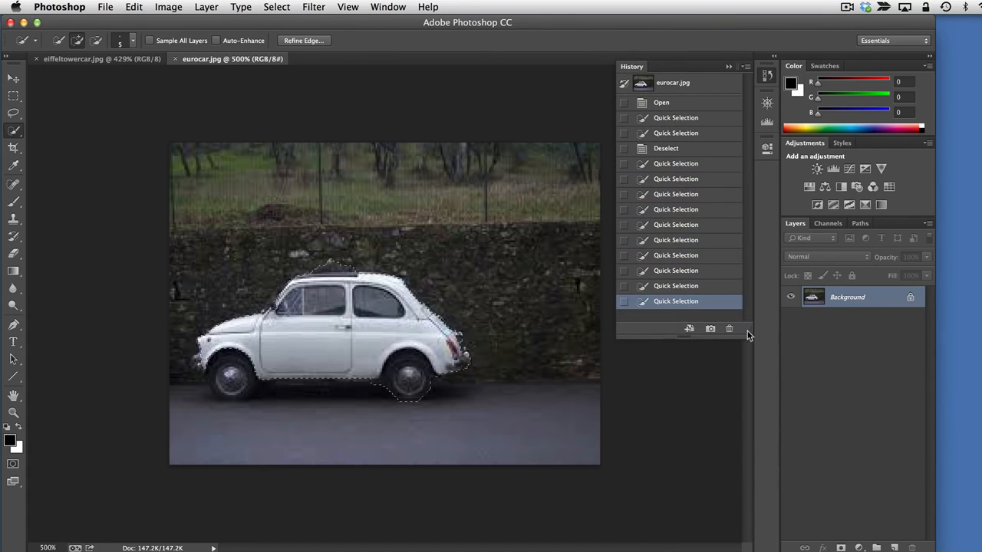
{"action": "left_click", "coordinate": [675, 286]}
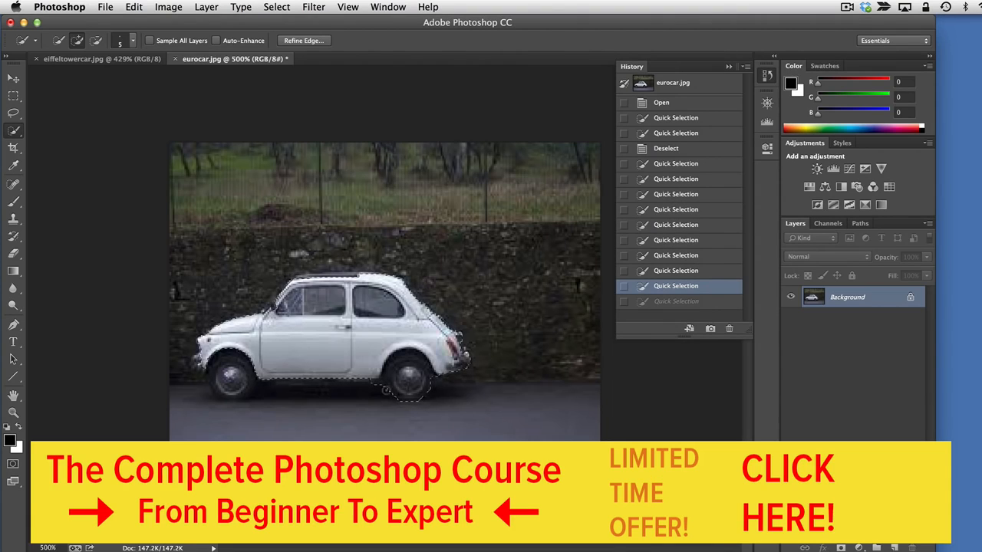
Close the History panel's tab group and view the list of available panels
{"action": "left_click", "coordinate": [746, 69]}
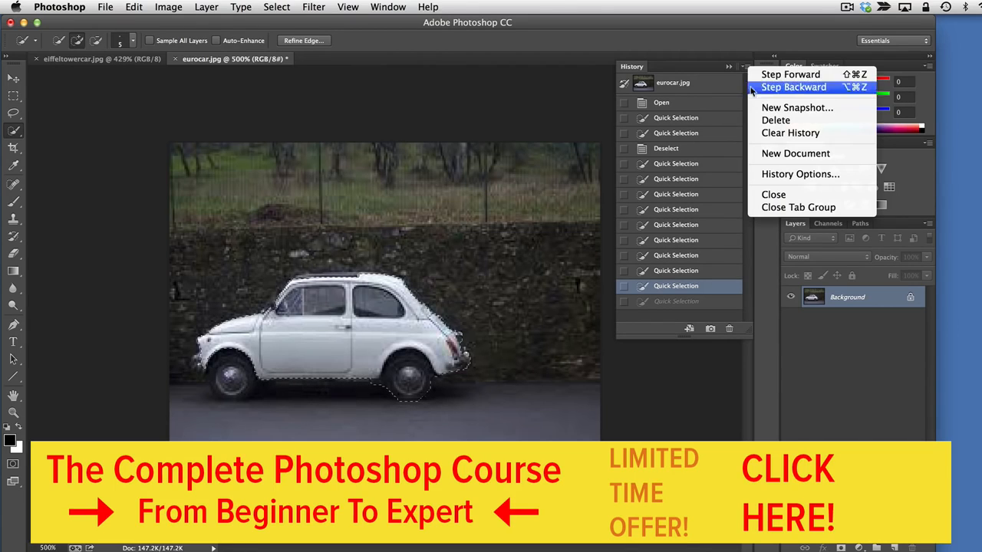
{"action": "left_click", "coordinate": [847, 208]}
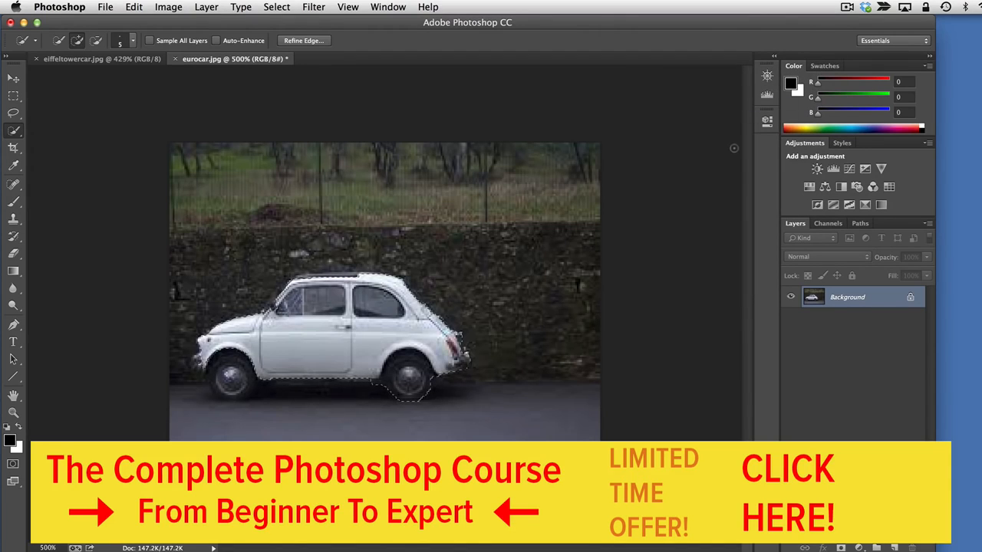
{"action": "left_click", "coordinate": [387, 7]}
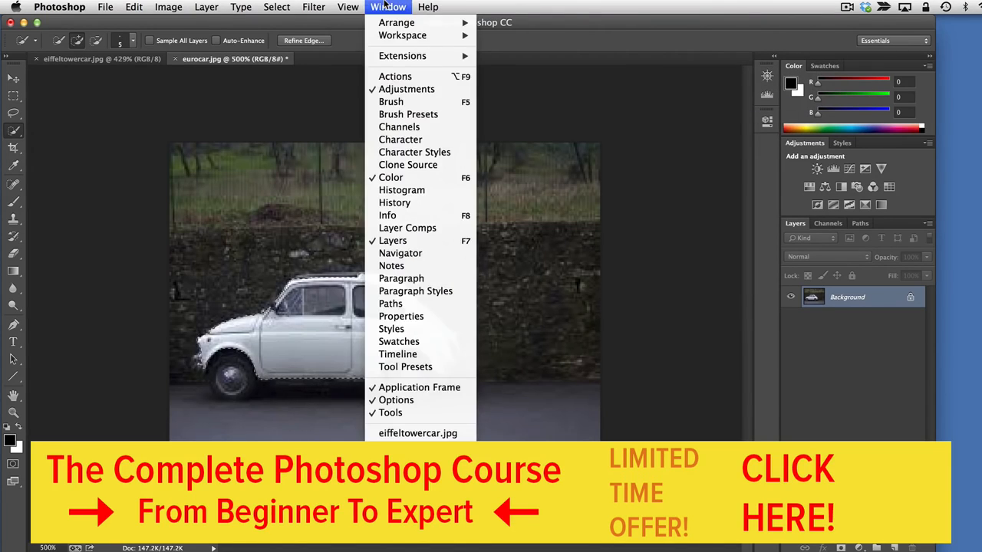
{"action": "left_click", "coordinate": [664, 258]}
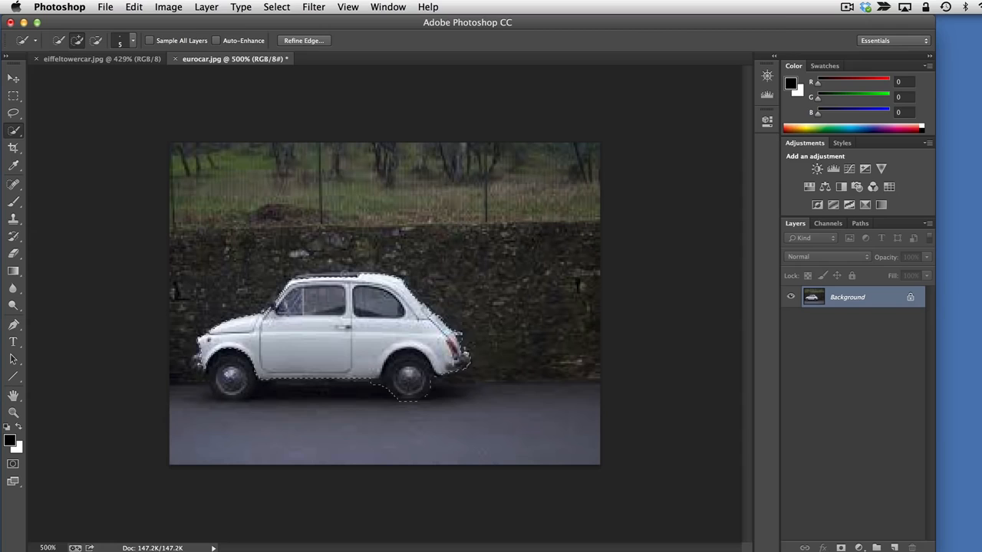
Set the Quick Selection brush size to 1 px and add the dark sunroof to the car selection
{"action": "left_click", "coordinate": [133, 41]}
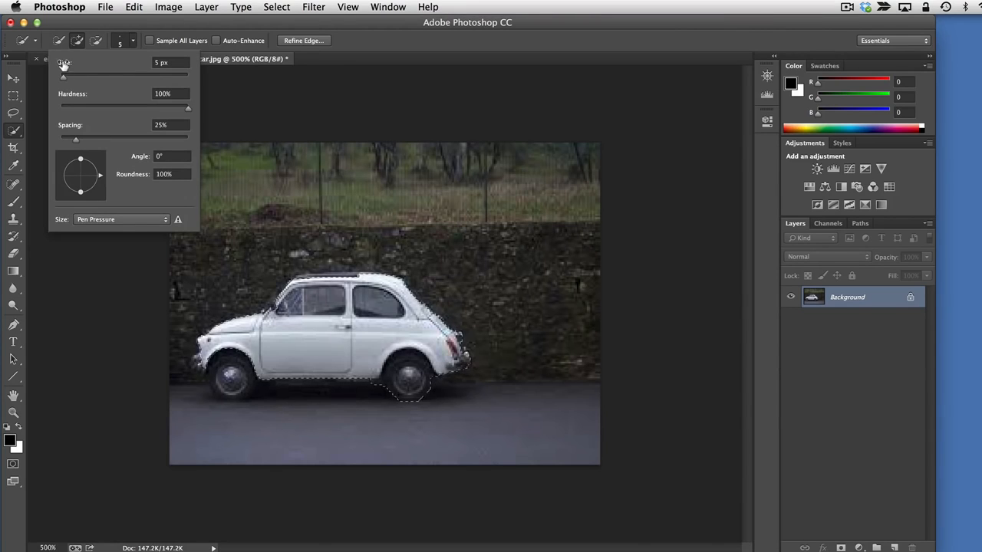
{"action": "left_click_drag", "start_coordinate": [64, 65], "coordinate": [61, 64]}
{"action": "key", "text": "Return"}
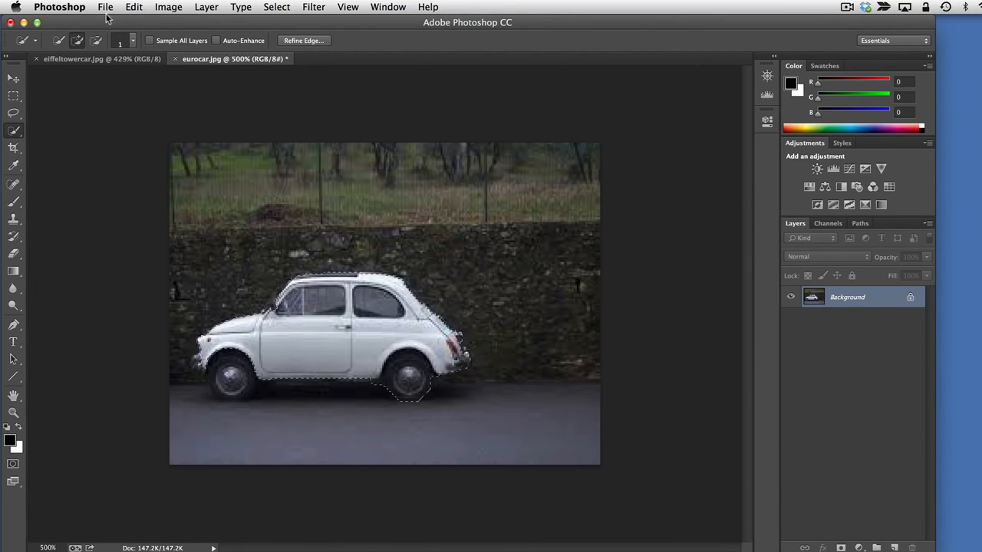
Set the Quick Selection brush size to 5 px and add the whole front wheel to the car selection
{"action": "left_click", "coordinate": [133, 41]}
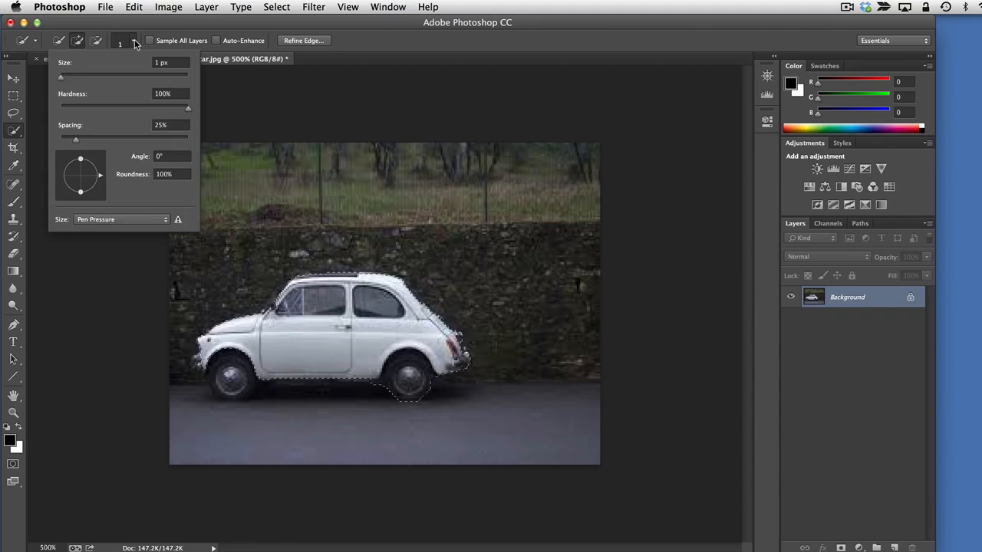
{"action": "left_click", "coordinate": [64, 79]}
{"action": "left_click_drag", "start_coordinate": [65, 78], "coordinate": [63, 78]}
{"action": "left_click", "coordinate": [228, 352]}
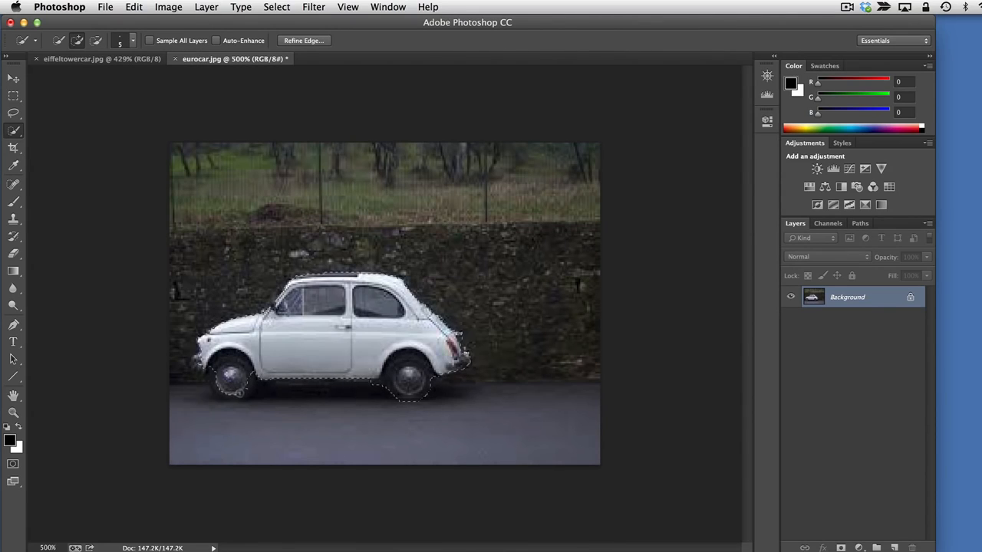
{"action": "left_click_drag", "start_coordinate": [226, 395], "coordinate": [215, 377]}
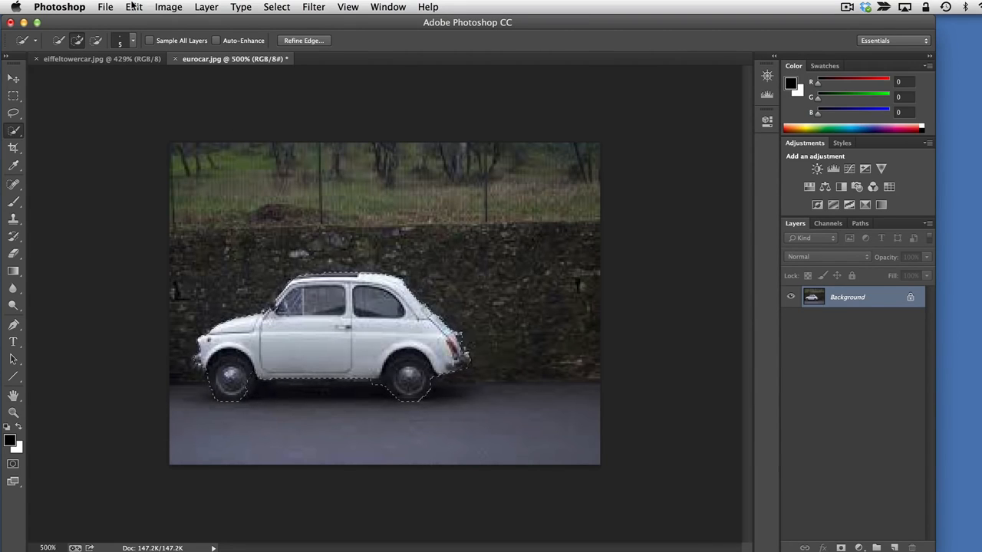
Copy the selected car from eurocar.jpg
{"action": "left_click", "coordinate": [134, 7]}
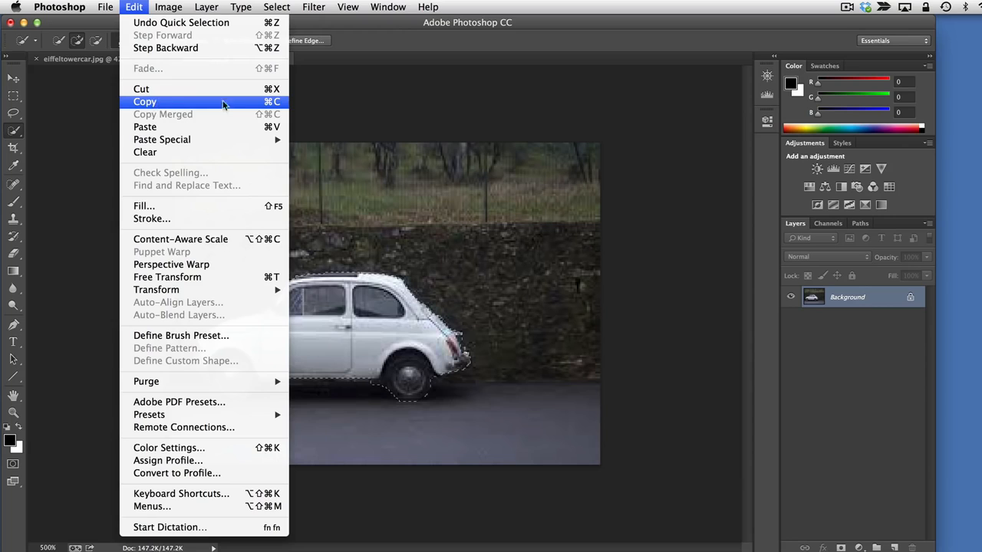
{"action": "left_click", "coordinate": [266, 102]}
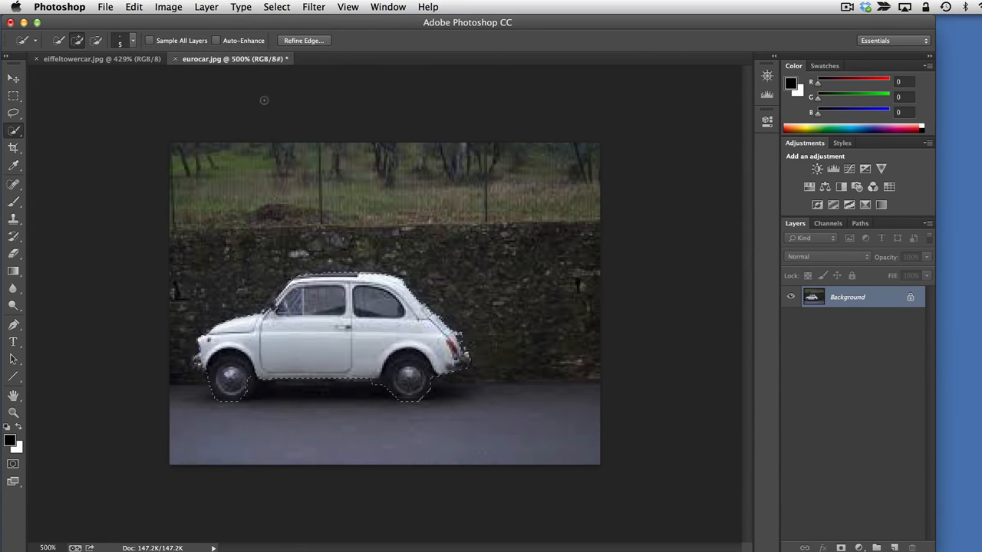
{"action": "left_click", "coordinate": [390, 7]}
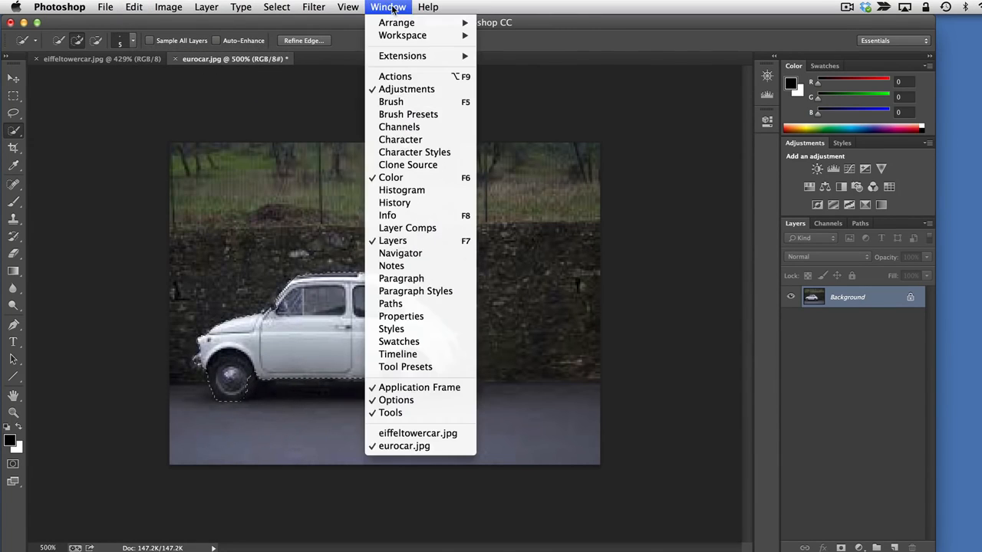
{"action": "mouse_move", "coordinate": [348, 7]}
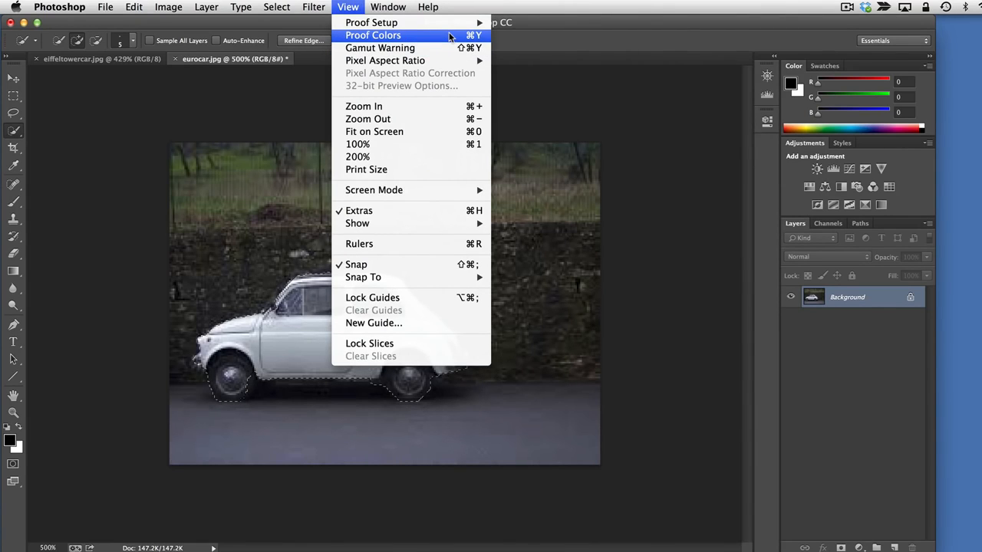
{"action": "left_click", "coordinate": [689, 338]}
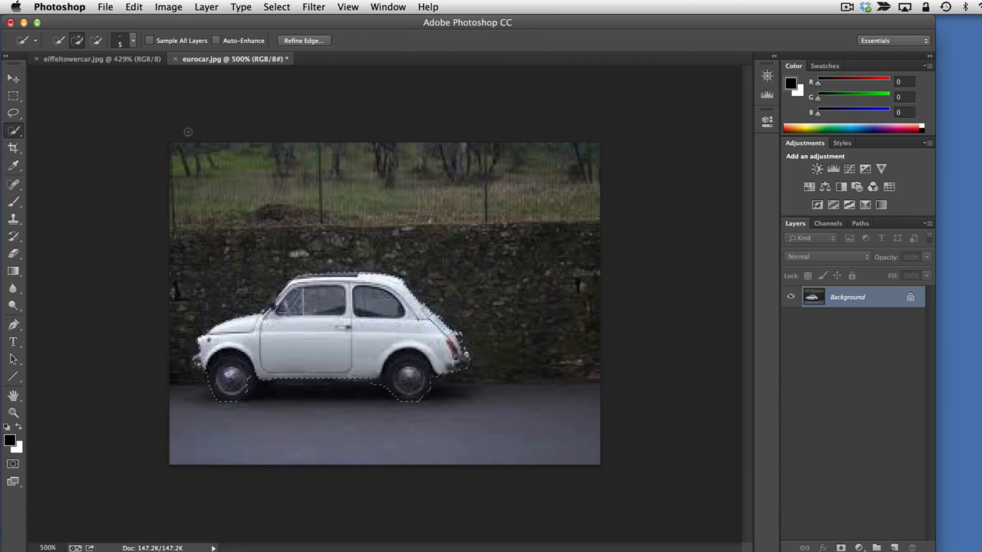
Switch to the eiffeltowercar.jpg document and insert the copied car with Paste in Place
{"action": "left_click", "coordinate": [100, 60]}
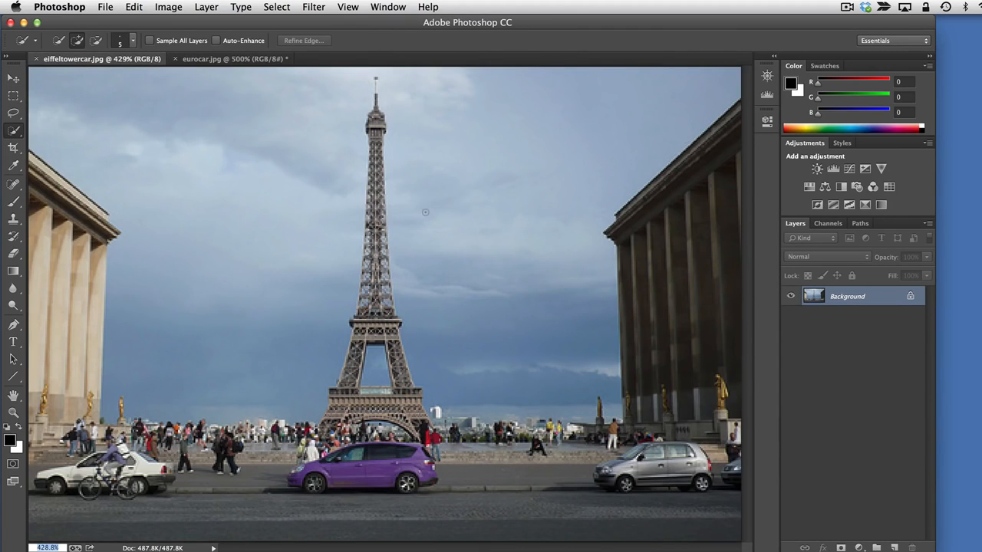
{"action": "left_click", "coordinate": [127, 7]}
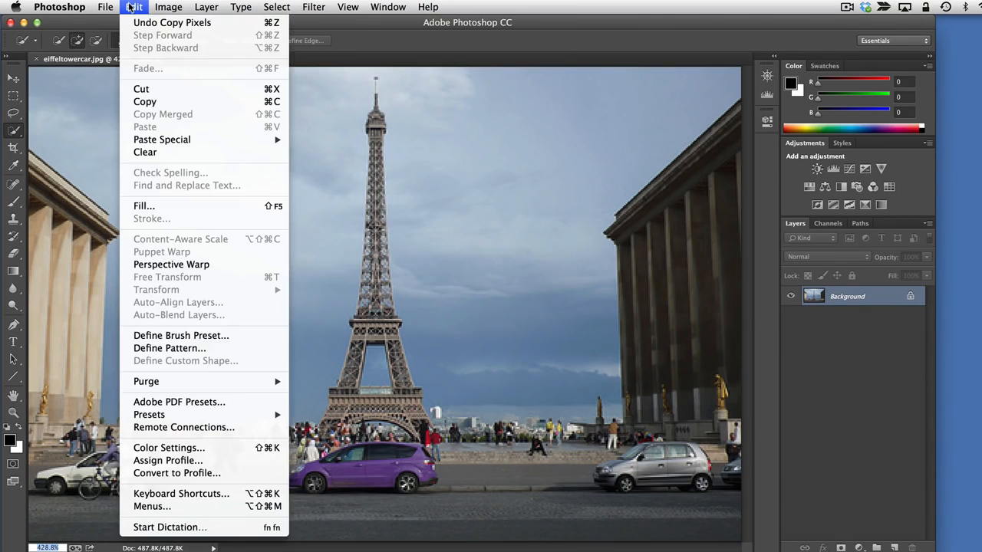
{"action": "mouse_move", "coordinate": [175, 143]}
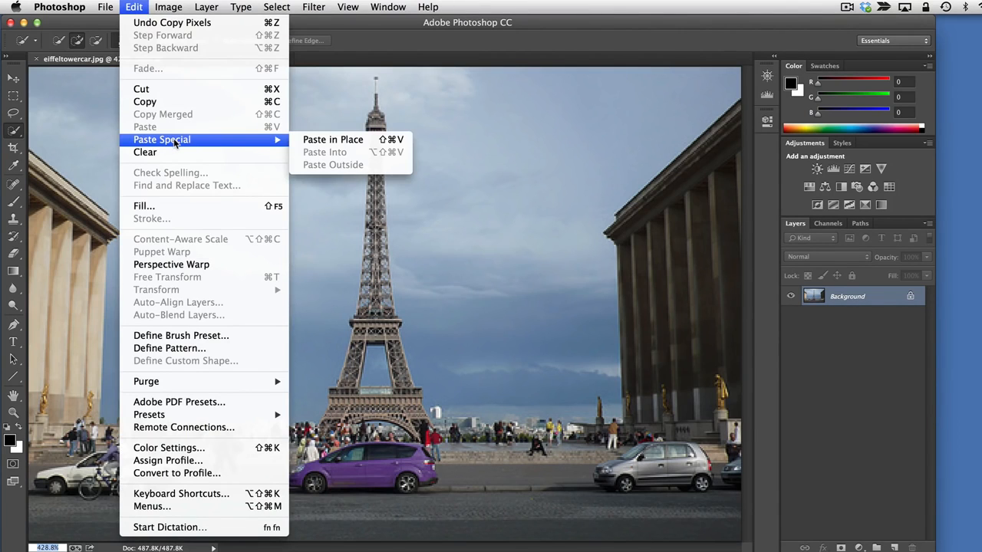
{"action": "left_click", "coordinate": [347, 140]}
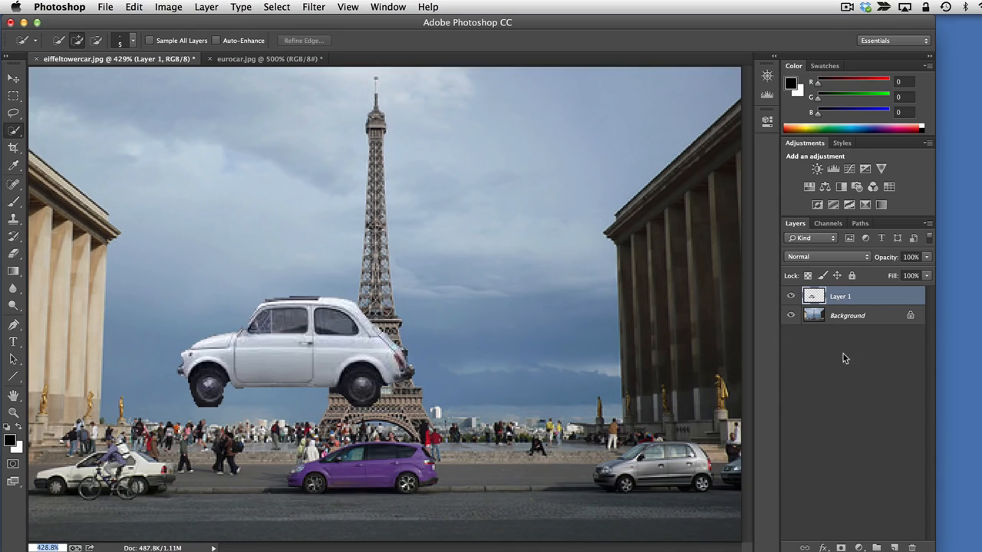
Look back at eurocar.jpg, return to eiffeltowercar.jpg and make the Background layer active, ending with Layer 1 active
{"action": "left_click", "coordinate": [288, 60]}
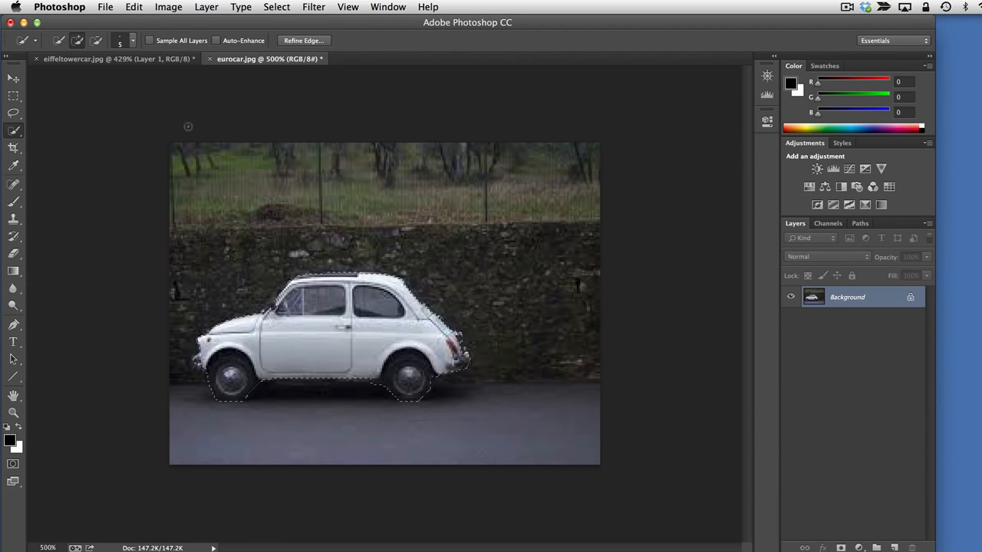
{"action": "left_click", "coordinate": [102, 60]}
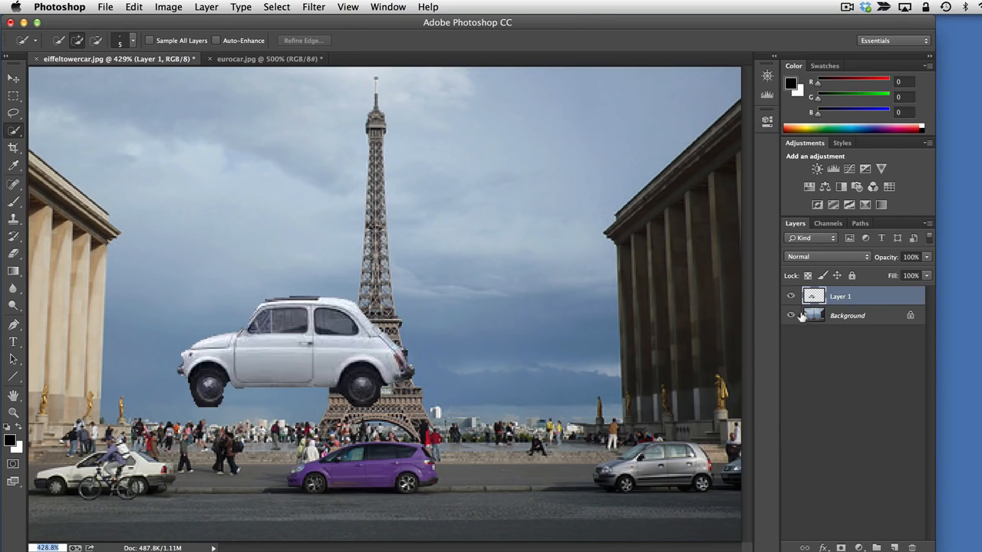
{"action": "left_click", "coordinate": [849, 315]}
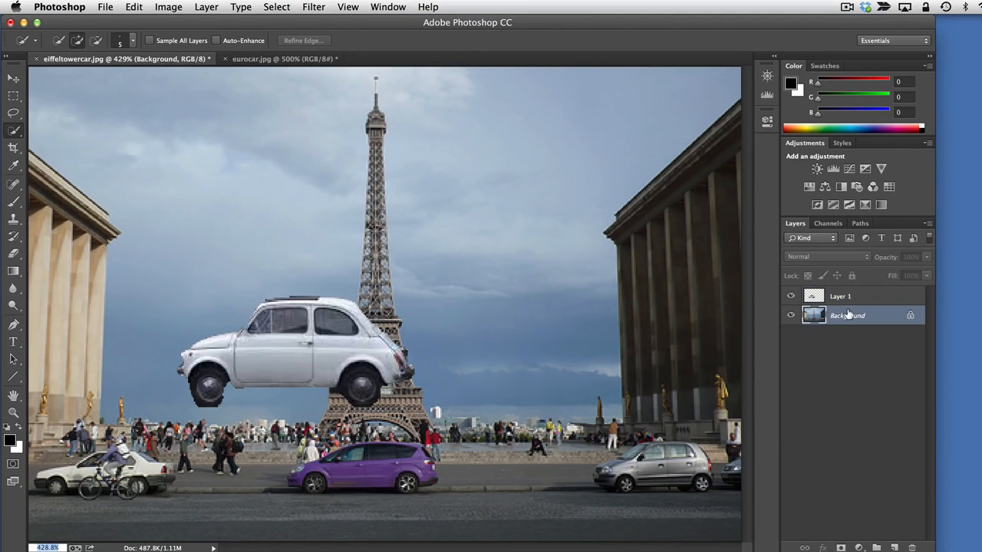
{"action": "left_click", "coordinate": [846, 297]}
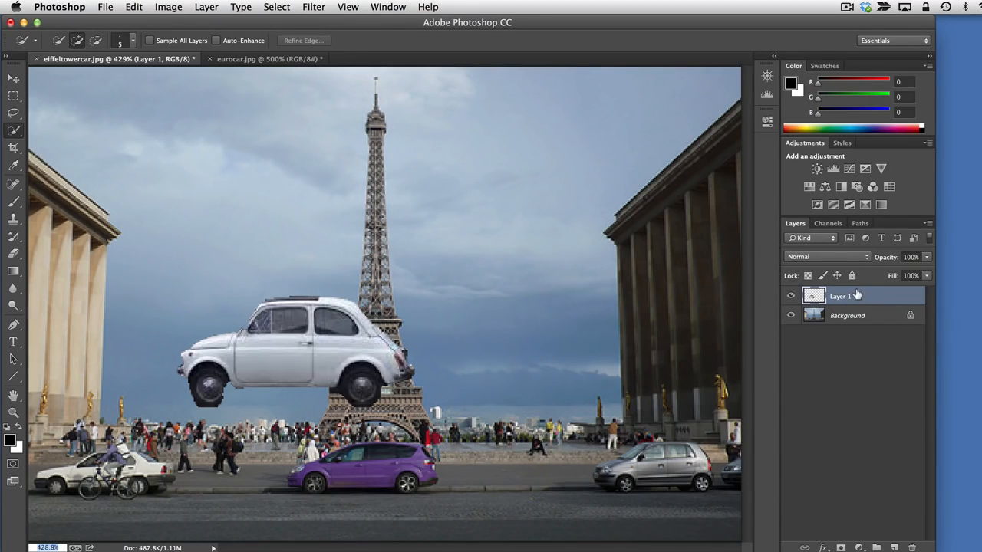
Scribble black brush strokes over the car and scenery on Layer 1, and check them by toggling the layer's visibility off and on
{"action": "left_click", "coordinate": [13, 202]}
{"action": "mouse_move", "coordinate": [263, 380]}
{"action": "left_mouse_down"}
{"action": "mouse_move", "coordinate": [299, 362]}
{"action": "mouse_move", "coordinate": [189, 201]}
{"action": "mouse_move", "coordinate": [349, 299]}
{"action": "mouse_move", "coordinate": [406, 265]}
{"action": "mouse_move", "coordinate": [265, 342]}
{"action": "mouse_move", "coordinate": [536, 345]}
{"action": "left_mouse_up"}
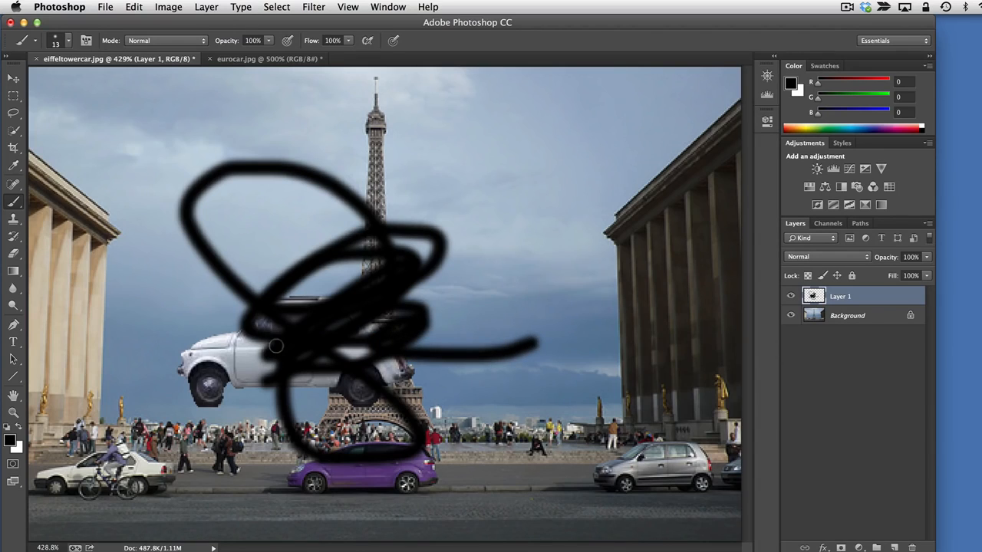
{"action": "mouse_move", "coordinate": [609, 374]}
{"action": "left_mouse_down"}
{"action": "mouse_move", "coordinate": [609, 307]}
{"action": "mouse_move", "coordinate": [686, 129]}
{"action": "mouse_move", "coordinate": [557, 125]}
{"action": "mouse_move", "coordinate": [576, 241]}
{"action": "mouse_move", "coordinate": [499, 426]}
{"action": "mouse_move", "coordinate": [584, 218]}
{"action": "mouse_move", "coordinate": [584, 175]}
{"action": "mouse_move", "coordinate": [611, 252]}
{"action": "left_mouse_up"}
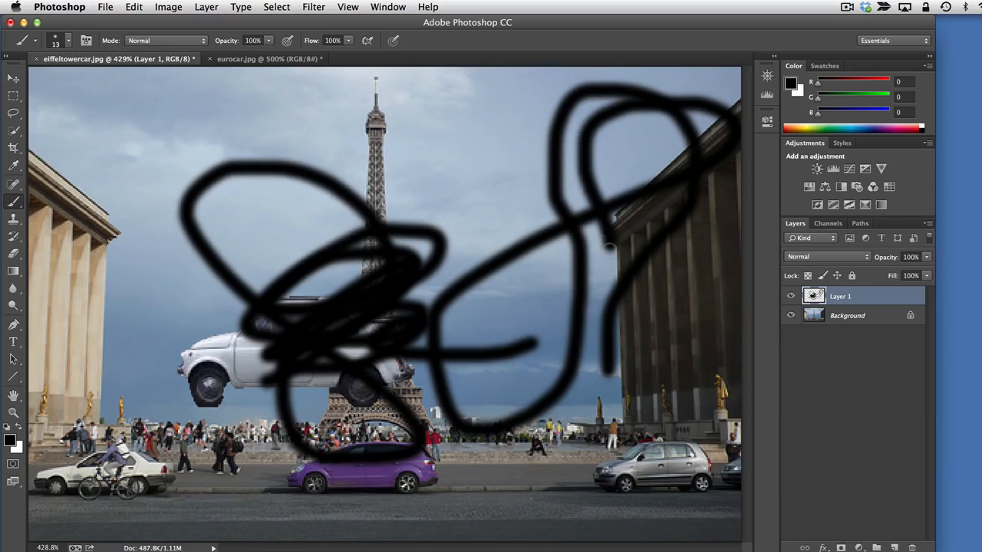
{"action": "left_click_drag", "start_coordinate": [632, 428], "coordinate": [428, 431]}
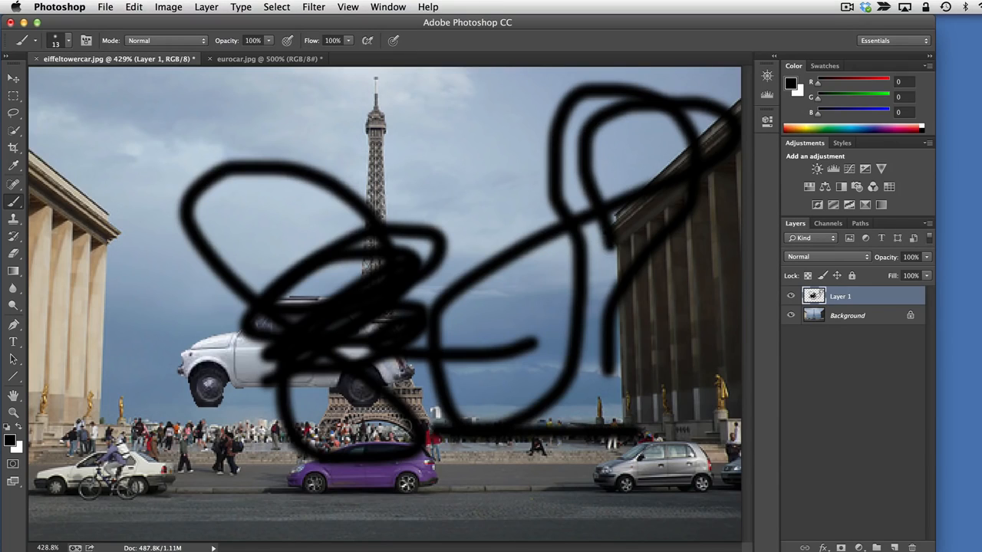
{"action": "left_click", "coordinate": [790, 296]}
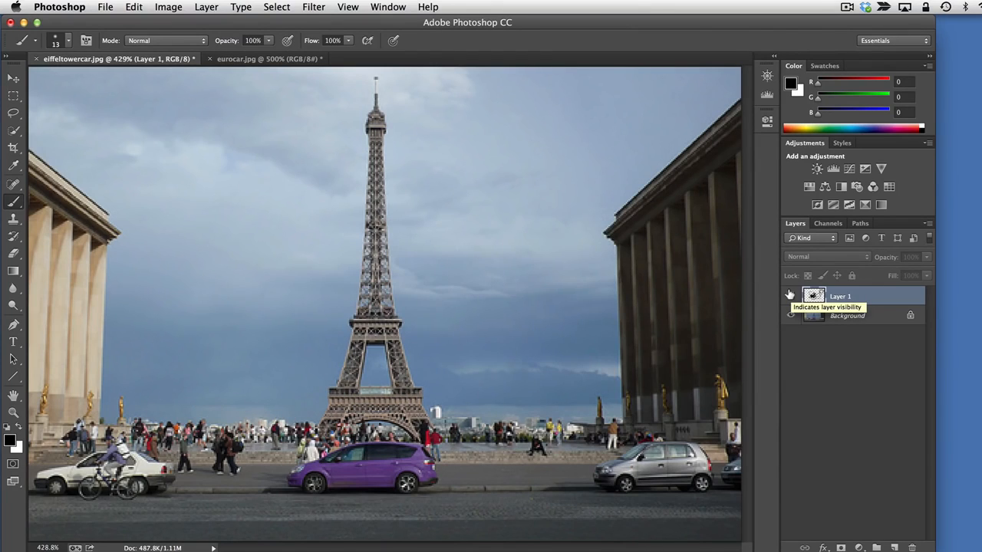
{"action": "left_click", "coordinate": [790, 296]}
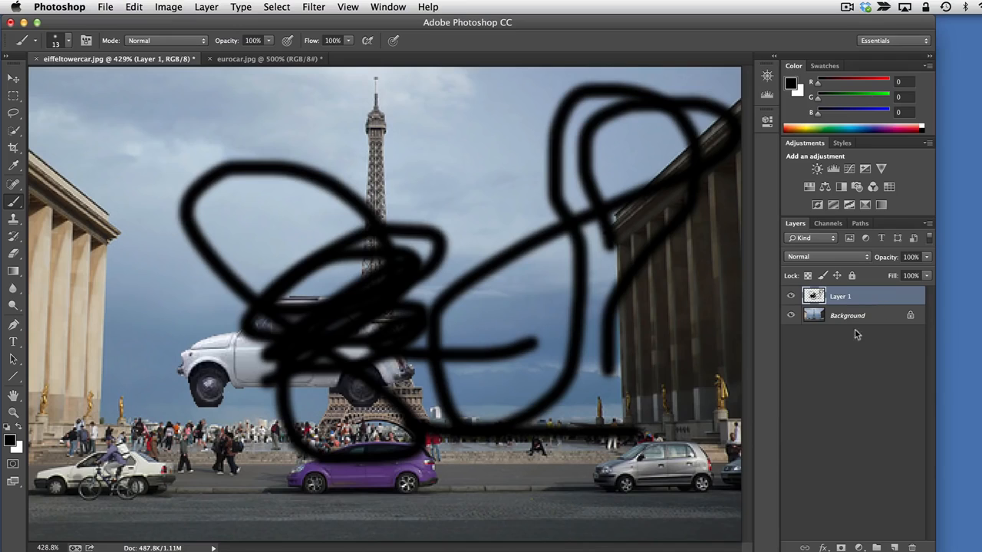
Delete the scribbled Layer 1 and paste the copied car into the document again
{"action": "left_click", "coordinate": [910, 545]}
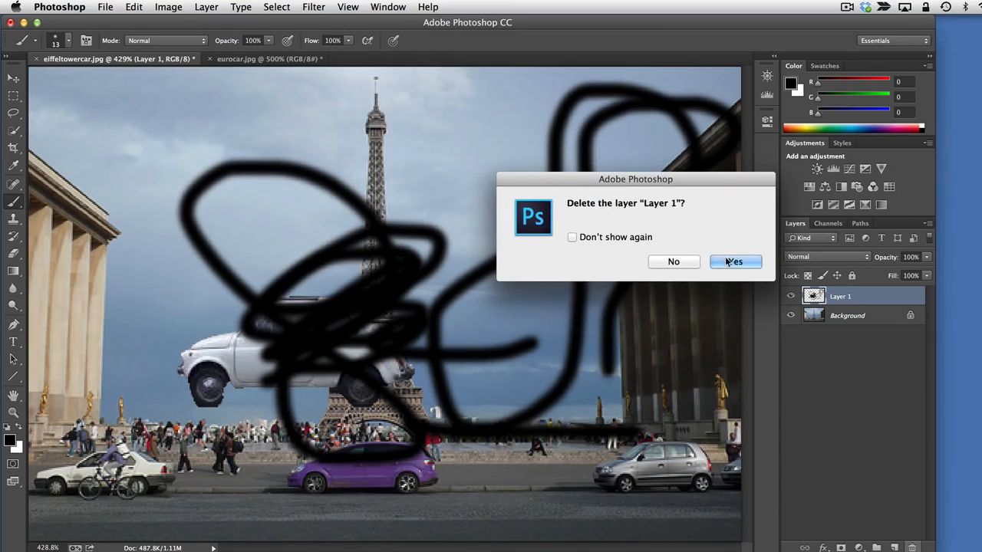
{"action": "left_click", "coordinate": [615, 241]}
{"action": "left_click", "coordinate": [739, 261]}
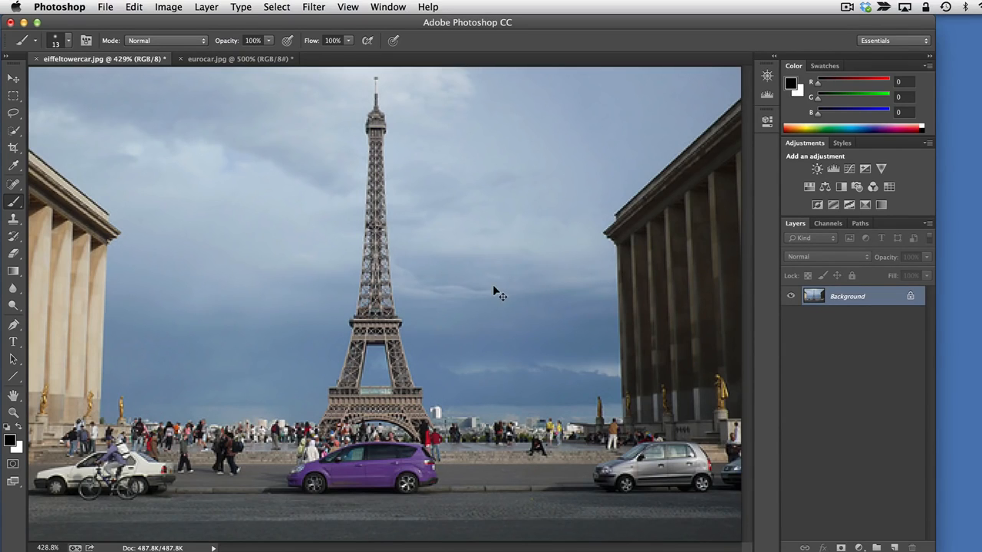
{"action": "key", "text": "super+v"}
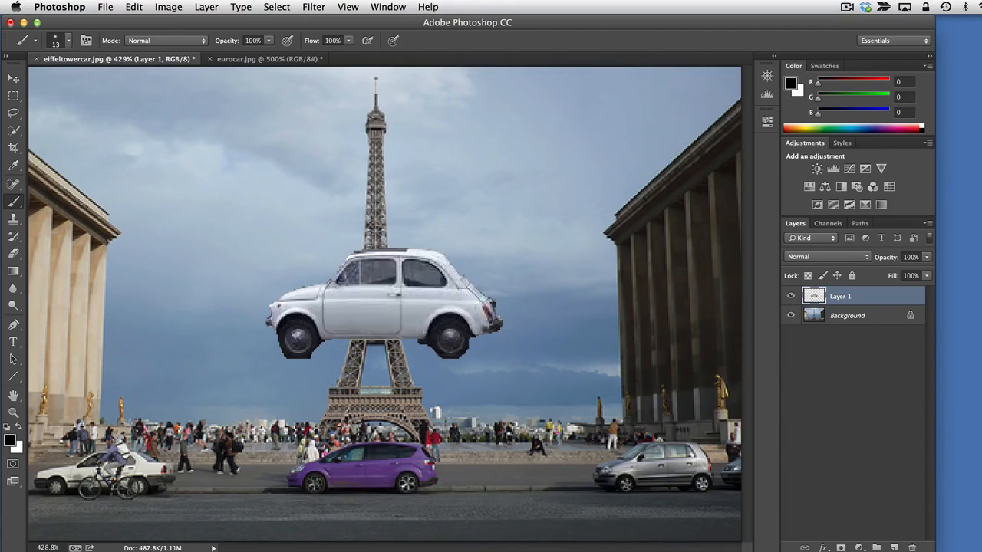
Hide Layer 1, make the Background layer active, and try the Clone Stamp tool on its sky without a source point
{"action": "left_click", "coordinate": [789, 296]}
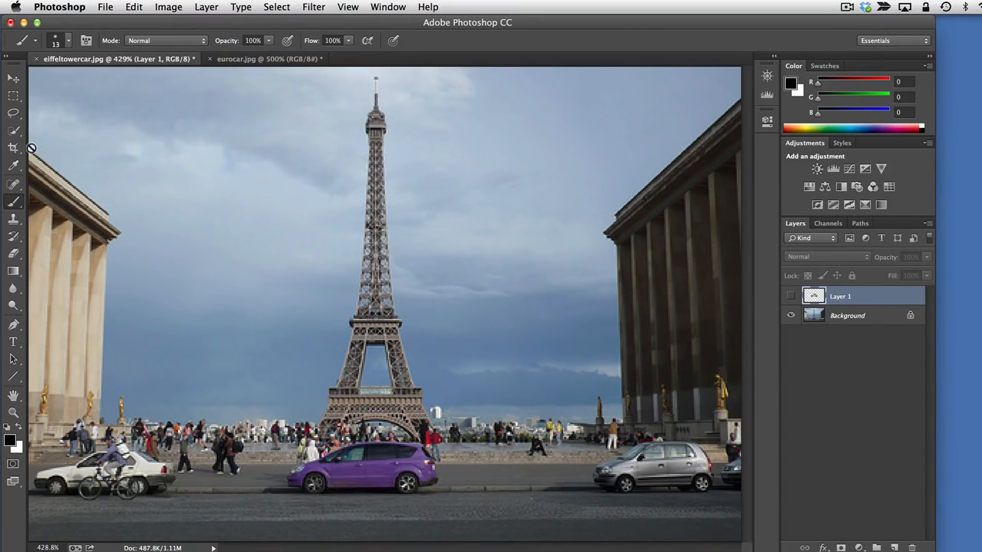
{"action": "left_click", "coordinate": [13, 221]}
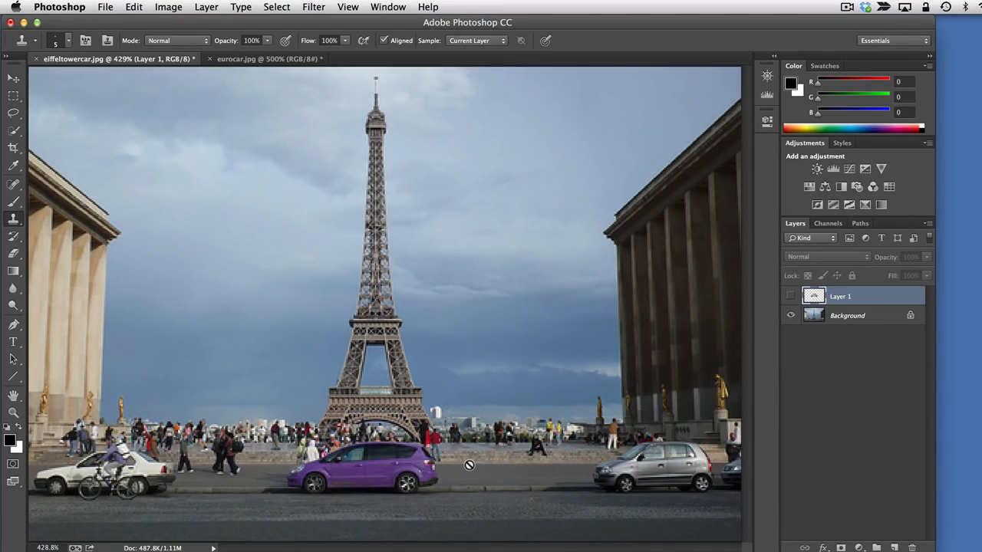
{"action": "key", "text": "super+equal"}
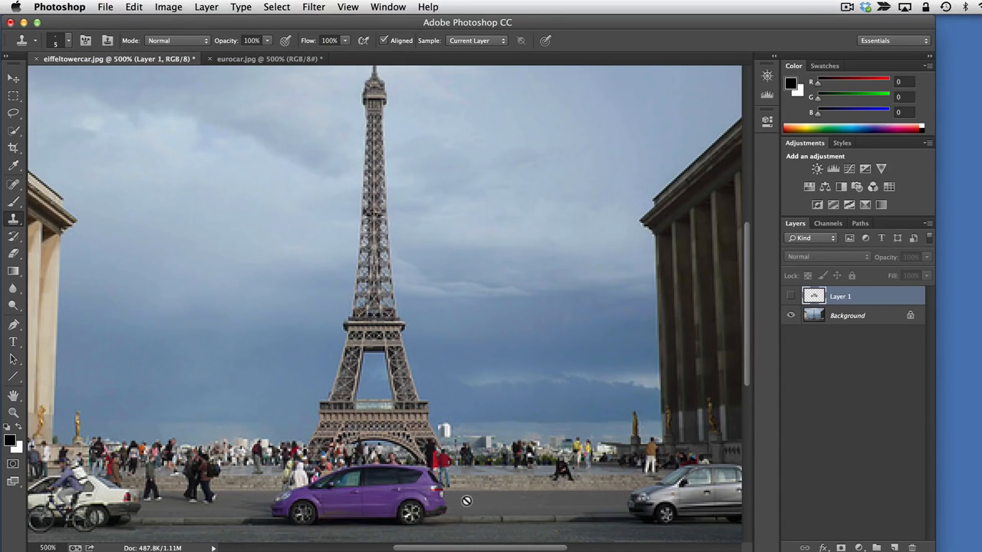
{"action": "left_click", "coordinate": [856, 310]}
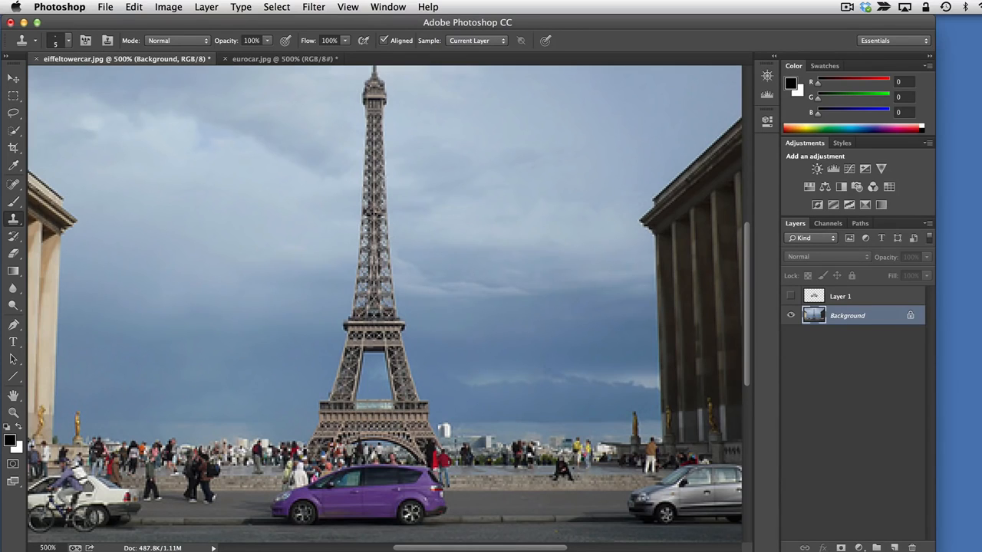
{"action": "left_click", "coordinate": [519, 405]}
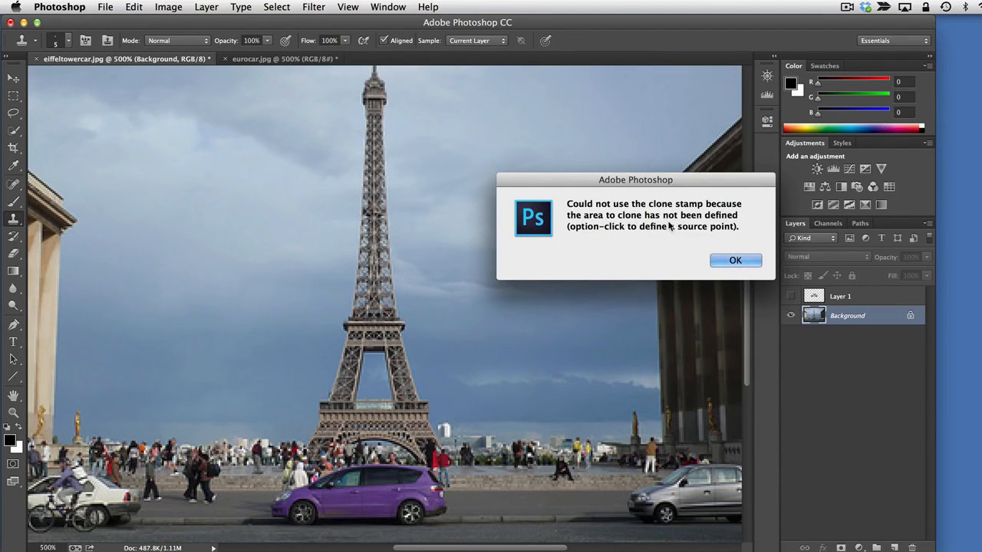
{"action": "left_click", "coordinate": [735, 260]}
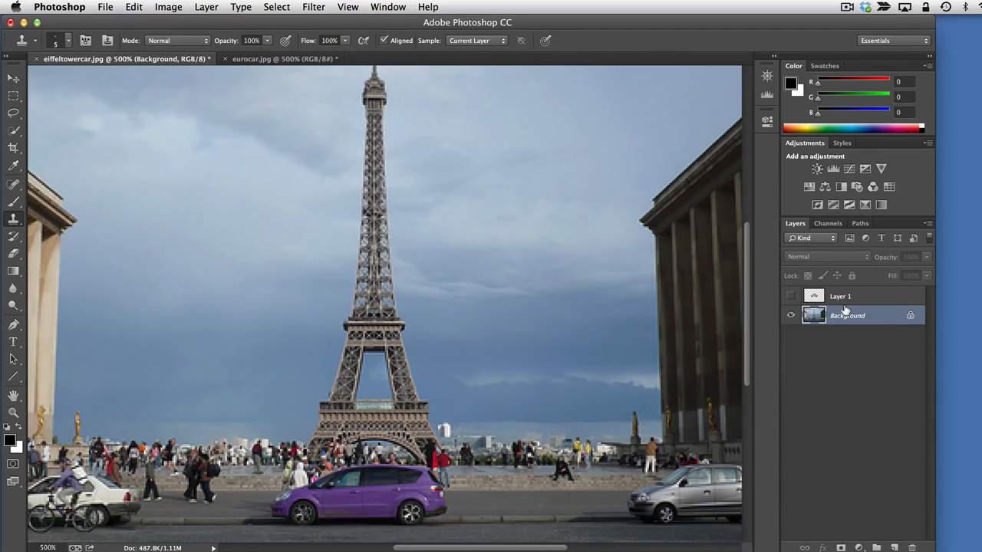
Unlock the Background layer as a regular layer without adding any layer style, and rename it "background"
{"action": "double_click", "coordinate": [909, 316]}
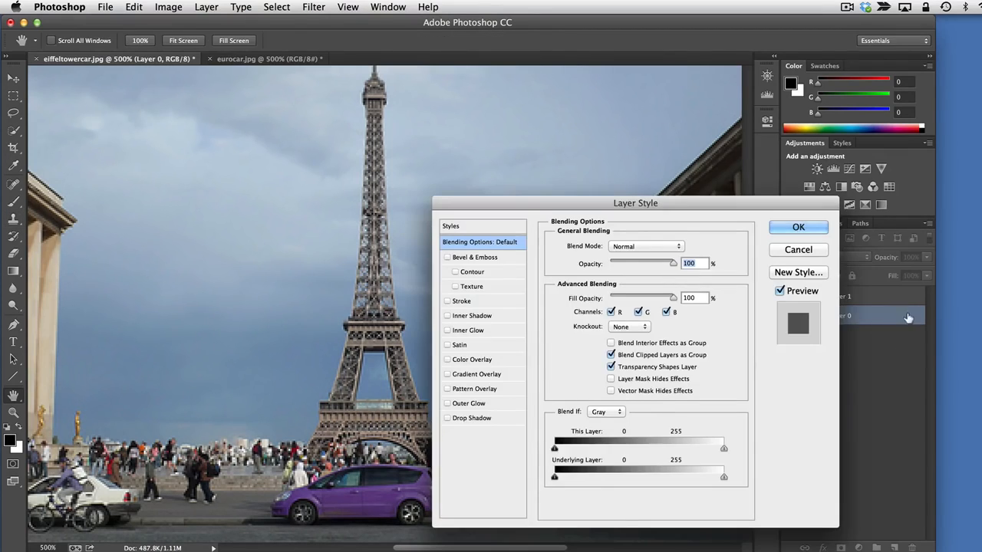
{"action": "left_click", "coordinate": [807, 250]}
{"action": "key", "text": "s"}
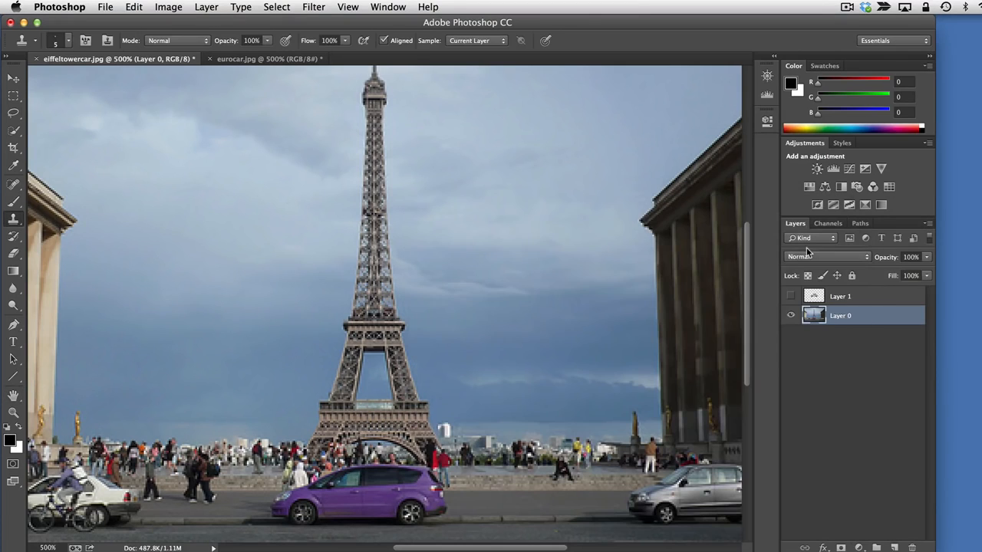
{"action": "double_click", "coordinate": [842, 316]}
{"action": "type", "text": "background"}
{"action": "key", "text": "Return"}
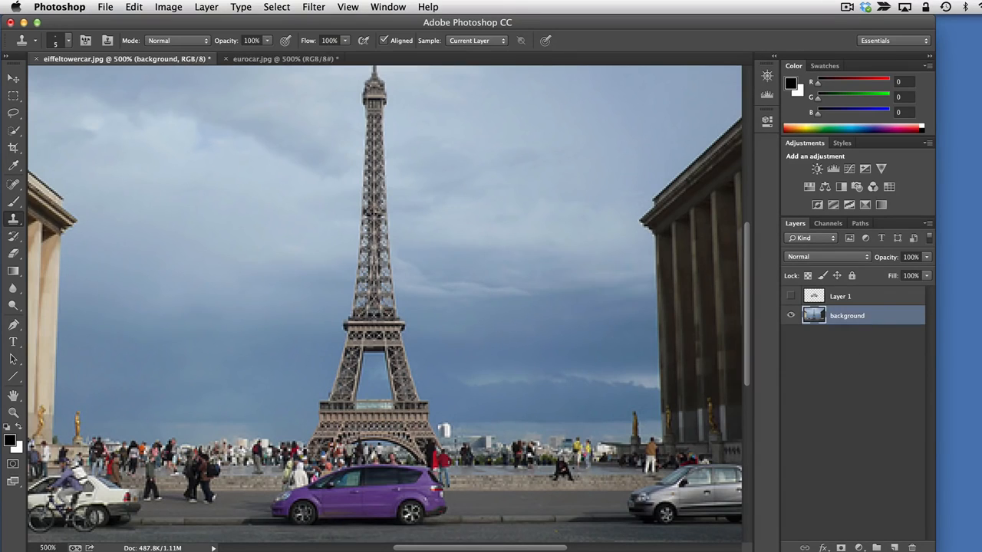
Duplicate the background layer as "background copy" in eiffeltowercar.jpg and hide the original background layer
{"action": "right_click", "coordinate": [847, 314]}
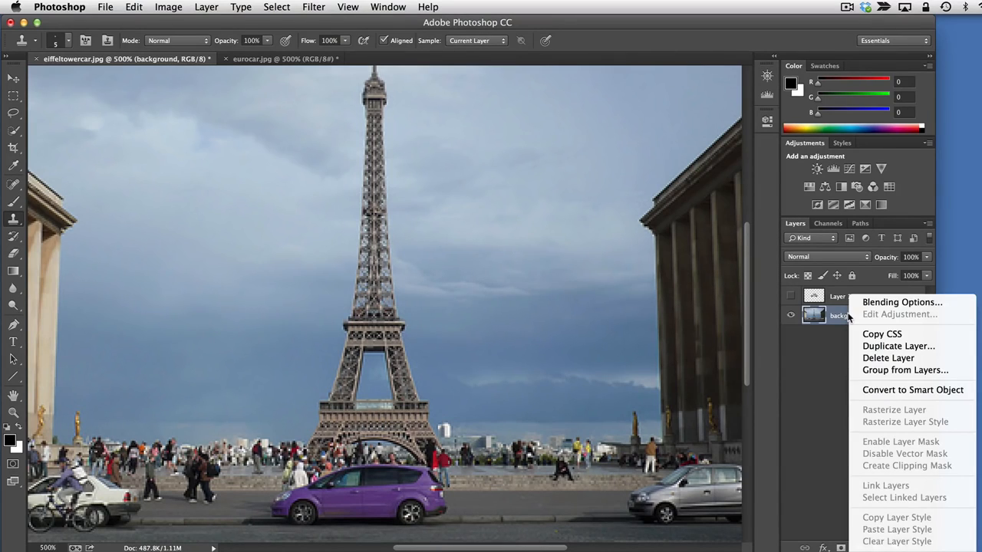
{"action": "left_click", "coordinate": [870, 349]}
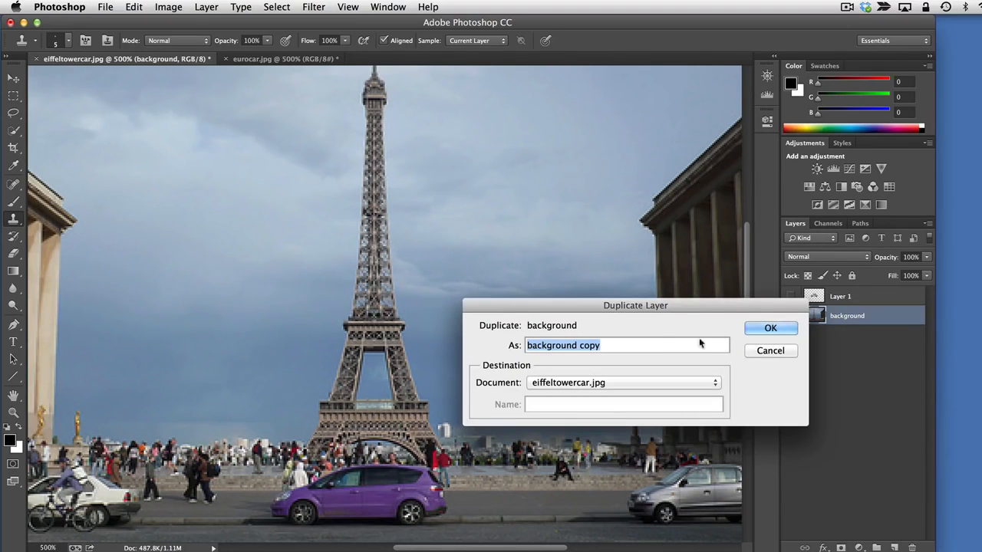
{"action": "left_click", "coordinate": [771, 328]}
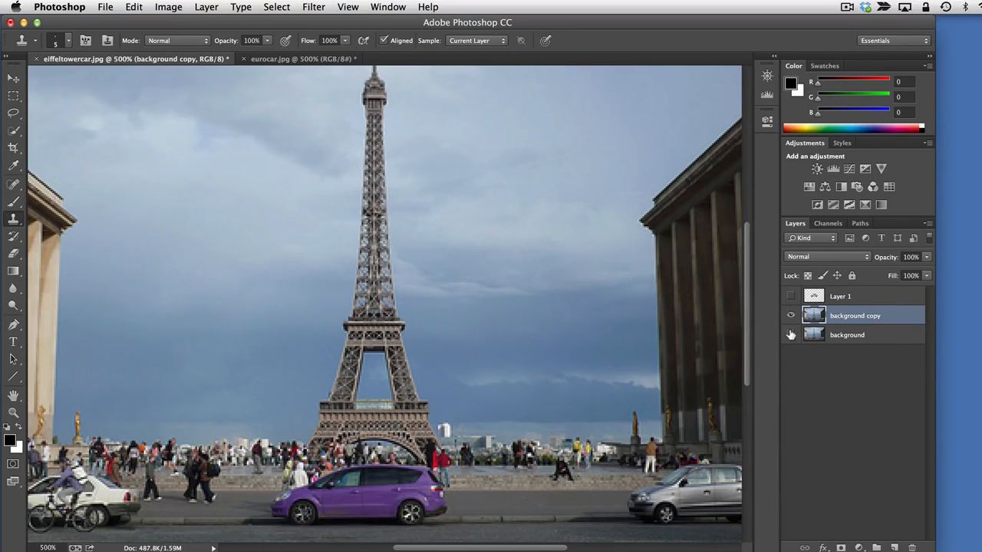
{"action": "left_click", "coordinate": [791, 335]}
On background copy, sample the empty road beside the purple car and clone it over the car's lower body and wheels
{"action": "left_click", "coordinate": [506, 500]}
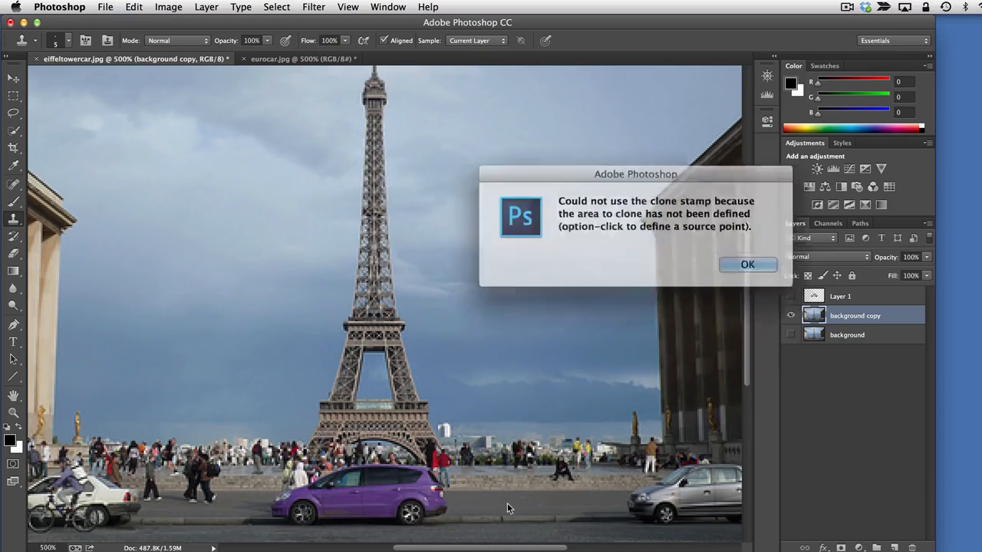
{"action": "left_click", "coordinate": [740, 262]}
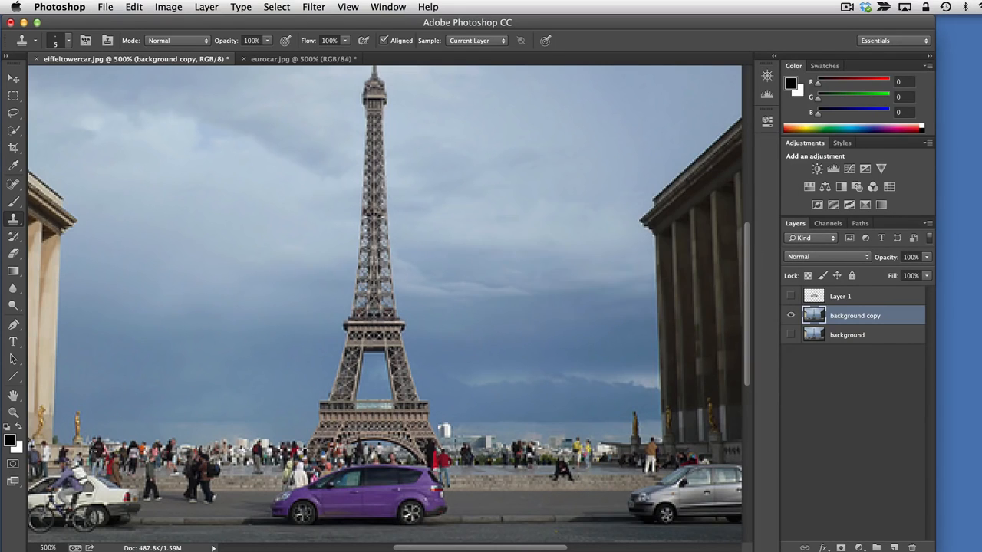
{"action": "left_click", "coordinate": [502, 501], "text": "alt"}
{"action": "mouse_move", "coordinate": [437, 495]}
{"action": "left_mouse_down"}
{"action": "mouse_move", "coordinate": [440, 510]}
{"action": "mouse_move", "coordinate": [424, 503]}
{"action": "mouse_move", "coordinate": [429, 495]}
{"action": "mouse_move", "coordinate": [422, 504]}
{"action": "mouse_move", "coordinate": [437, 512]}
{"action": "mouse_move", "coordinate": [399, 504]}
{"action": "mouse_move", "coordinate": [418, 502]}
{"action": "mouse_move", "coordinate": [414, 495]}
{"action": "mouse_move", "coordinate": [395, 497]}
{"action": "mouse_move", "coordinate": [399, 514]}
{"action": "mouse_move", "coordinate": [436, 513]}
{"action": "mouse_move", "coordinate": [407, 521]}
{"action": "mouse_move", "coordinate": [438, 520]}
{"action": "mouse_move", "coordinate": [399, 520]}
{"action": "mouse_move", "coordinate": [385, 497]}
{"action": "mouse_move", "coordinate": [376, 511]}
{"action": "mouse_move", "coordinate": [389, 510]}
{"action": "left_mouse_up"}
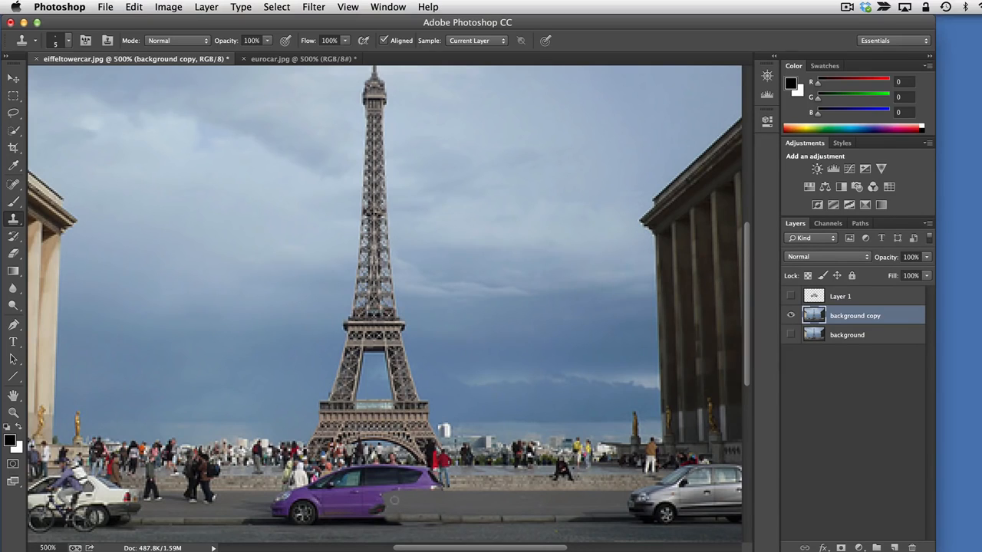
{"action": "mouse_move", "coordinate": [380, 501]}
{"action": "left_mouse_down"}
{"action": "mouse_move", "coordinate": [379, 511]}
{"action": "mouse_move", "coordinate": [384, 503]}
{"action": "mouse_move", "coordinate": [363, 502]}
{"action": "mouse_move", "coordinate": [362, 511]}
{"action": "mouse_move", "coordinate": [349, 500]}
{"action": "mouse_move", "coordinate": [345, 512]}
{"action": "mouse_move", "coordinate": [335, 504]}
{"action": "mouse_move", "coordinate": [327, 513]}
{"action": "left_mouse_up"}
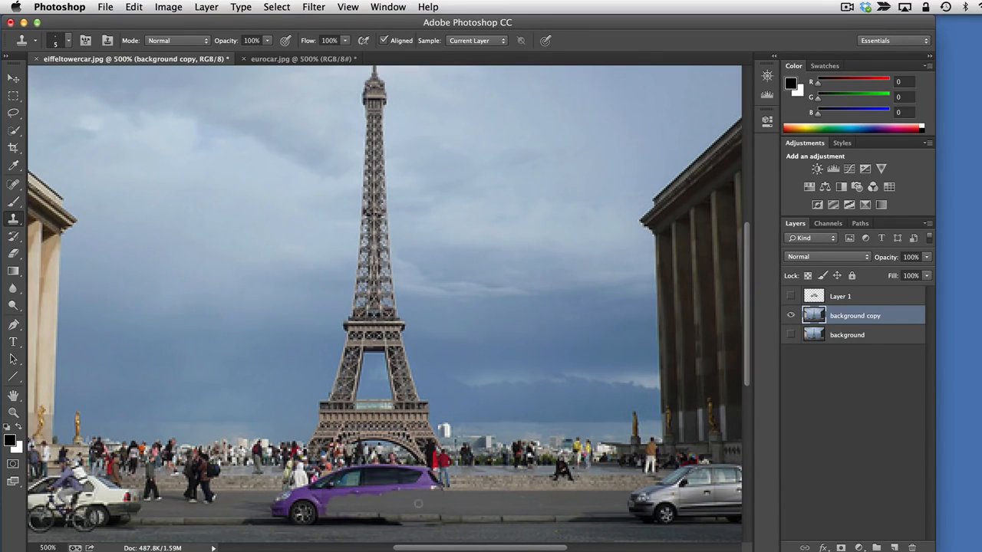
{"action": "mouse_move", "coordinate": [335, 505]}
{"action": "left_mouse_down"}
{"action": "mouse_move", "coordinate": [313, 506]}
{"action": "mouse_move", "coordinate": [327, 497]}
{"action": "mouse_move", "coordinate": [328, 512]}
{"action": "mouse_move", "coordinate": [293, 504]}
{"action": "mouse_move", "coordinate": [300, 513]}
{"action": "mouse_move", "coordinate": [291, 498]}
{"action": "mouse_move", "coordinate": [281, 499]}
{"action": "mouse_move", "coordinate": [289, 510]}
{"action": "mouse_move", "coordinate": [277, 504]}
{"action": "left_mouse_up"}
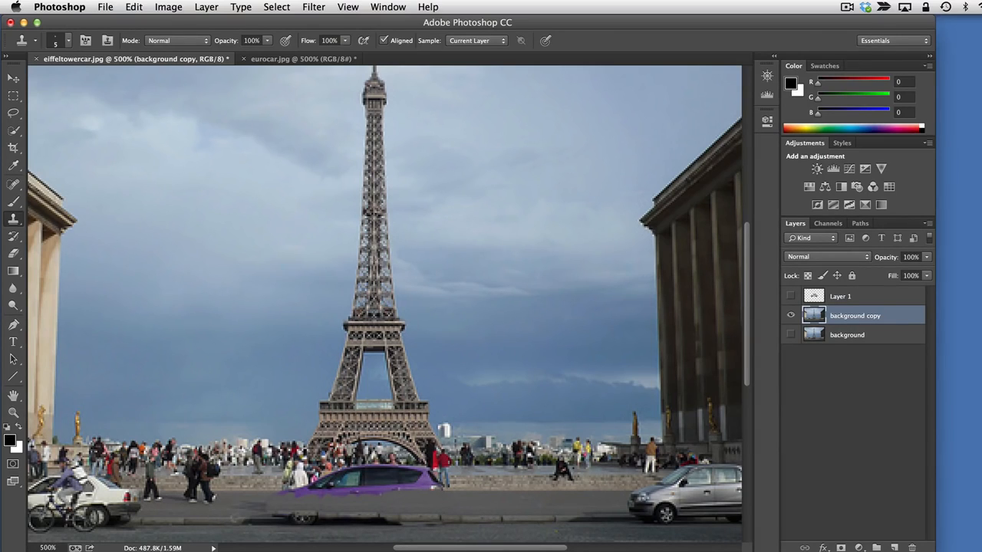
{"action": "mouse_move", "coordinate": [240, 515]}
{"action": "left_mouse_down"}
{"action": "mouse_move", "coordinate": [275, 521]}
{"action": "mouse_move", "coordinate": [256, 510]}
{"action": "mouse_move", "coordinate": [259, 525]}
{"action": "mouse_move", "coordinate": [305, 515]}
{"action": "left_mouse_up"}
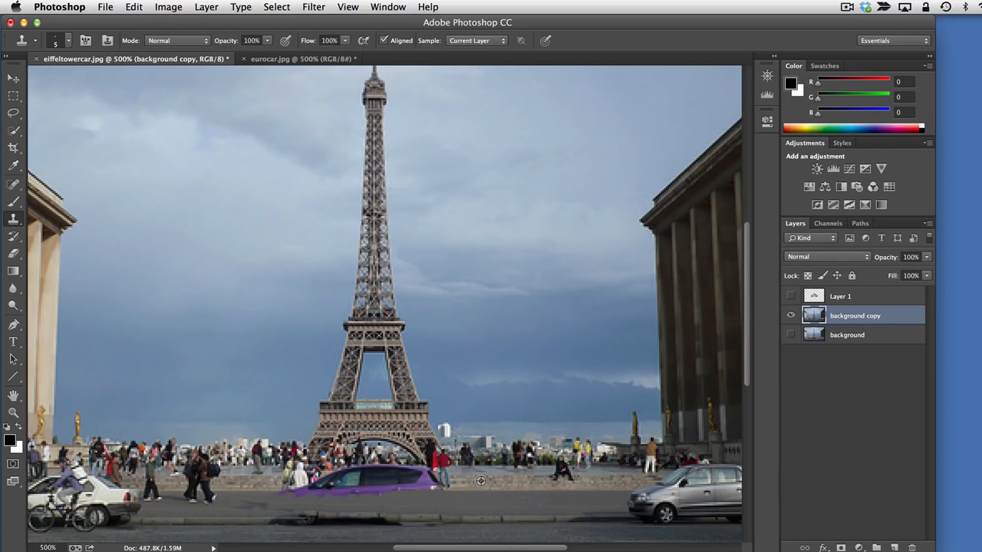
Clone the plaza steps and crowd over the purple car's roof, windows and hood with the Clone Stamp tool
{"action": "left_click_drag", "start_coordinate": [448, 483], "coordinate": [437, 483]}
{"action": "mouse_move", "coordinate": [444, 476]}
{"action": "left_mouse_down"}
{"action": "mouse_move", "coordinate": [390, 485]}
{"action": "mouse_move", "coordinate": [419, 470]}
{"action": "left_mouse_up"}
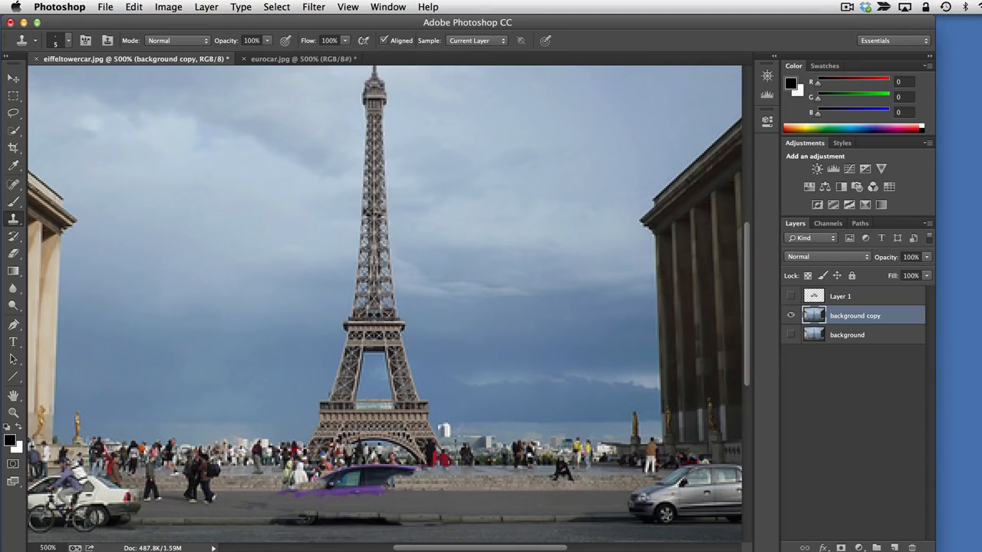
{"action": "mouse_move", "coordinate": [307, 490]}
{"action": "left_mouse_down"}
{"action": "mouse_move", "coordinate": [336, 490]}
{"action": "mouse_move", "coordinate": [335, 478]}
{"action": "left_mouse_up"}
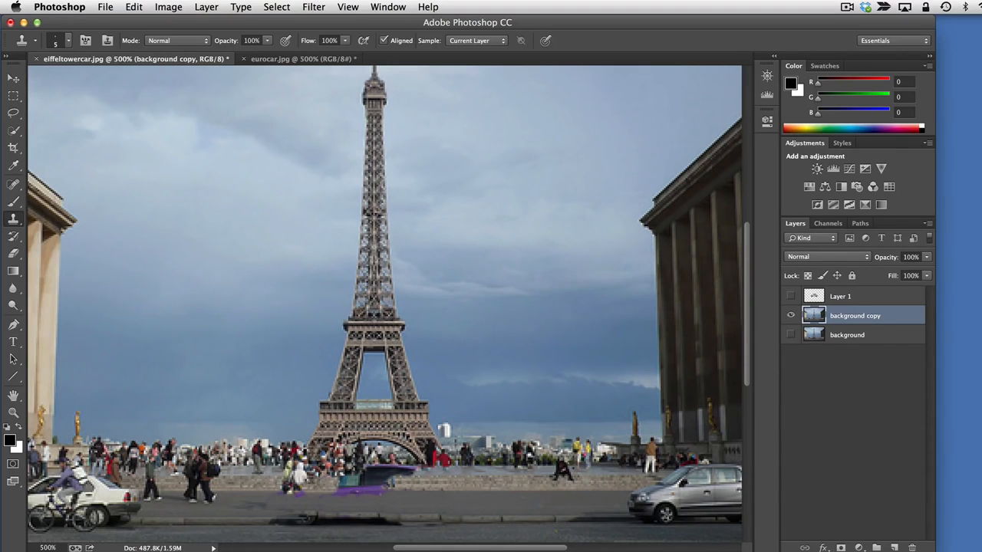
{"action": "mouse_move", "coordinate": [371, 467]}
{"action": "left_mouse_down"}
{"action": "mouse_move", "coordinate": [417, 471]}
{"action": "mouse_move", "coordinate": [379, 484]}
{"action": "mouse_move", "coordinate": [343, 480]}
{"action": "left_mouse_up"}
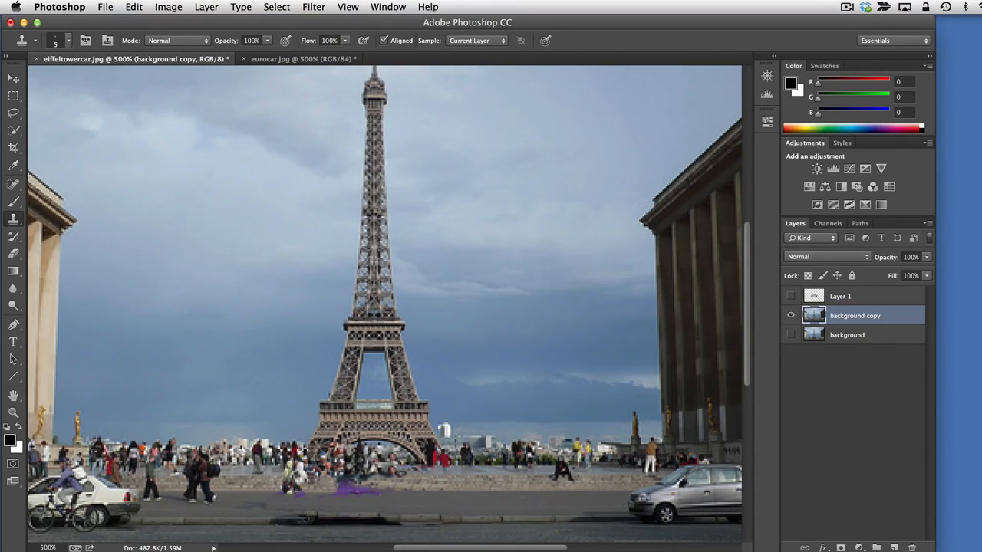
{"action": "mouse_move", "coordinate": [298, 475]}
{"action": "left_mouse_down"}
{"action": "mouse_move", "coordinate": [291, 492]}
{"action": "mouse_move", "coordinate": [303, 480]}
{"action": "left_mouse_up"}
Show Layer 1, try to move the white car down to the street with the Move tool, and undo the move
{"action": "left_click", "coordinate": [789, 296]}
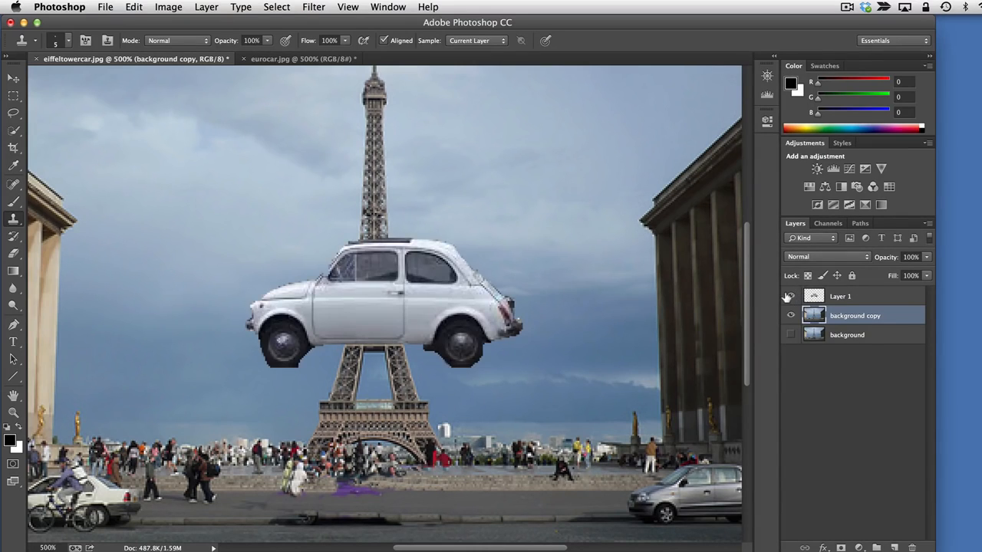
{"action": "left_click", "coordinate": [13, 81]}
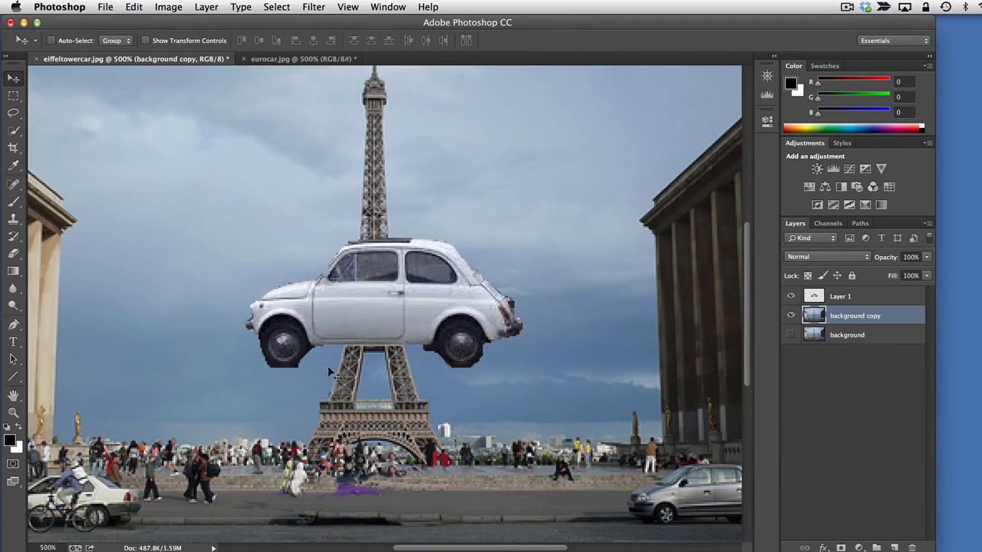
{"action": "left_click_drag", "start_coordinate": [357, 290], "coordinate": [356, 462]}
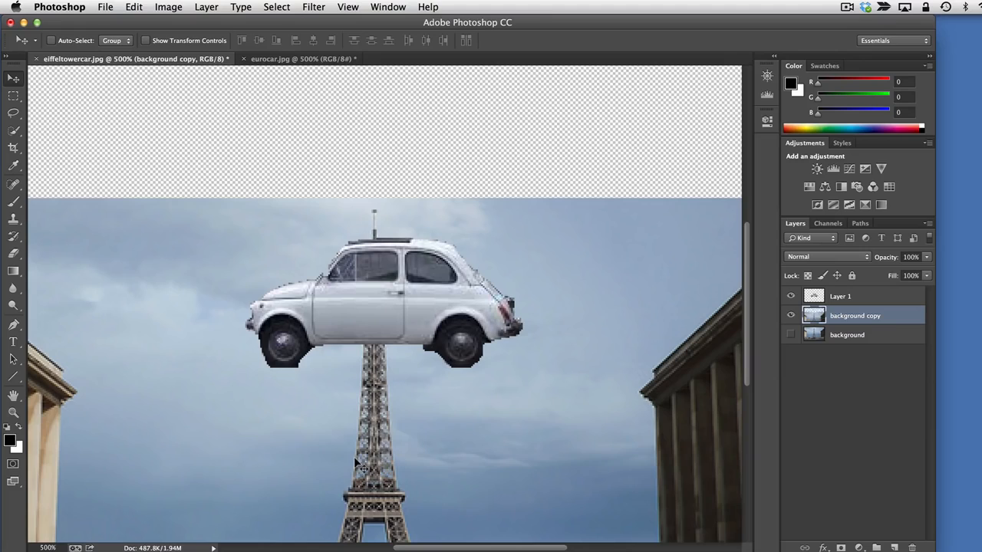
{"action": "key", "text": "super+z"}
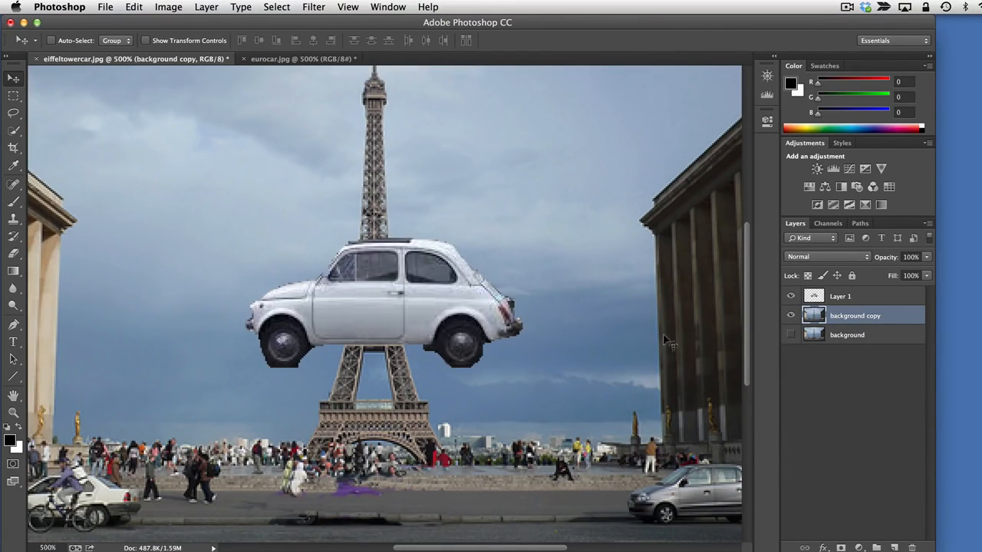
Make Layer 1 active and rename it "car"
{"action": "left_click", "coordinate": [861, 298]}
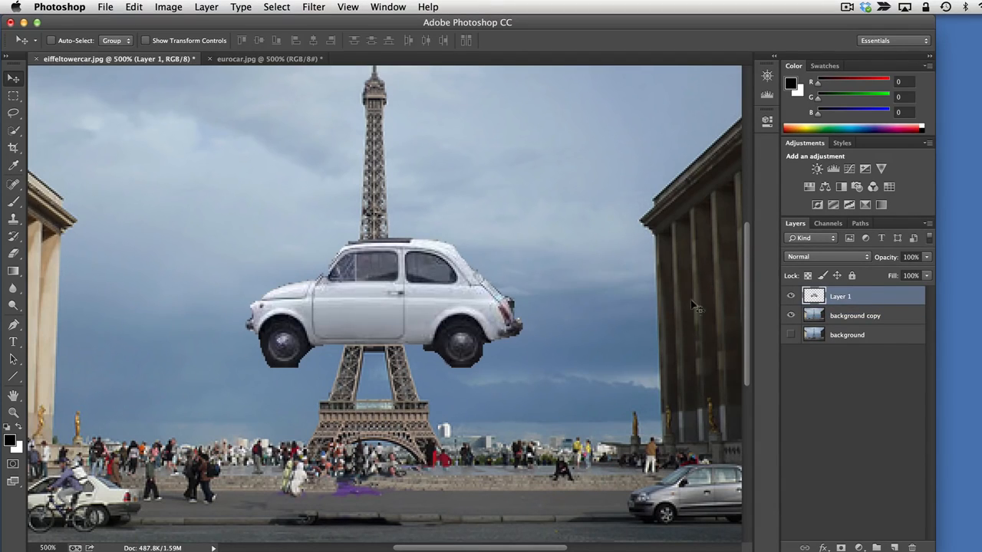
{"action": "double_click", "coordinate": [837, 296]}
{"action": "type", "text": "car"}
{"action": "key", "text": "Return"}
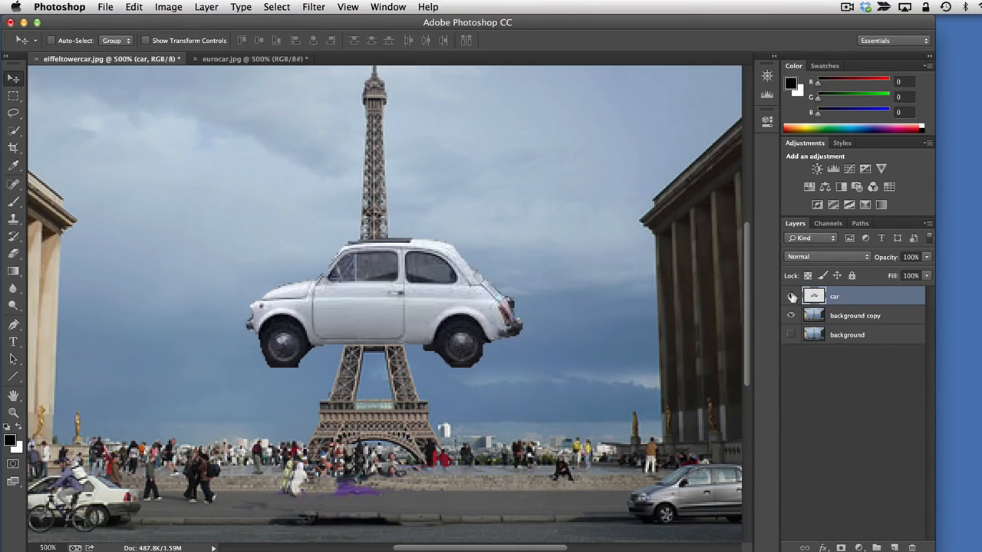
Move the white car down onto the street and scale it to about 50% with Free Transform
{"action": "left_click_drag", "start_coordinate": [352, 286], "coordinate": [347, 441]}
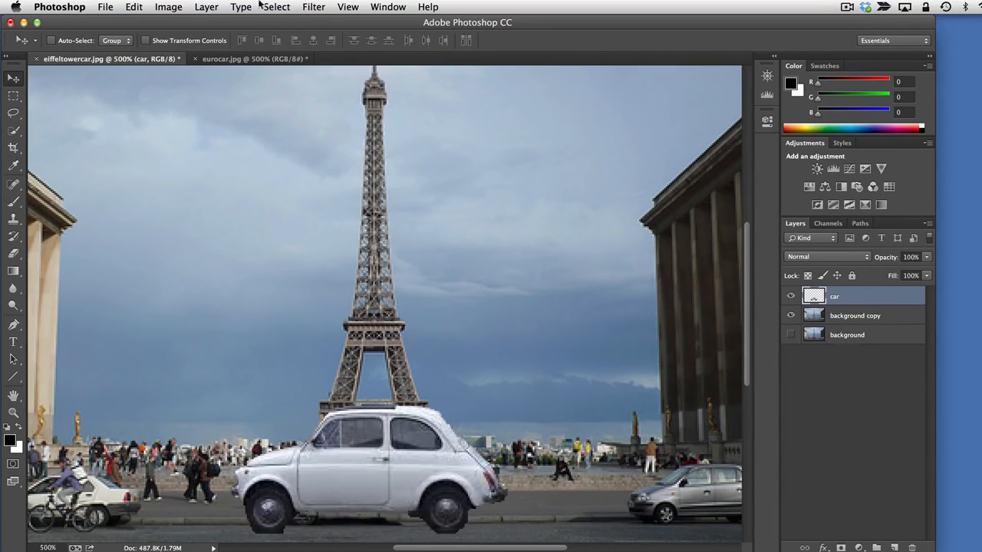
{"action": "left_click", "coordinate": [133, 6]}
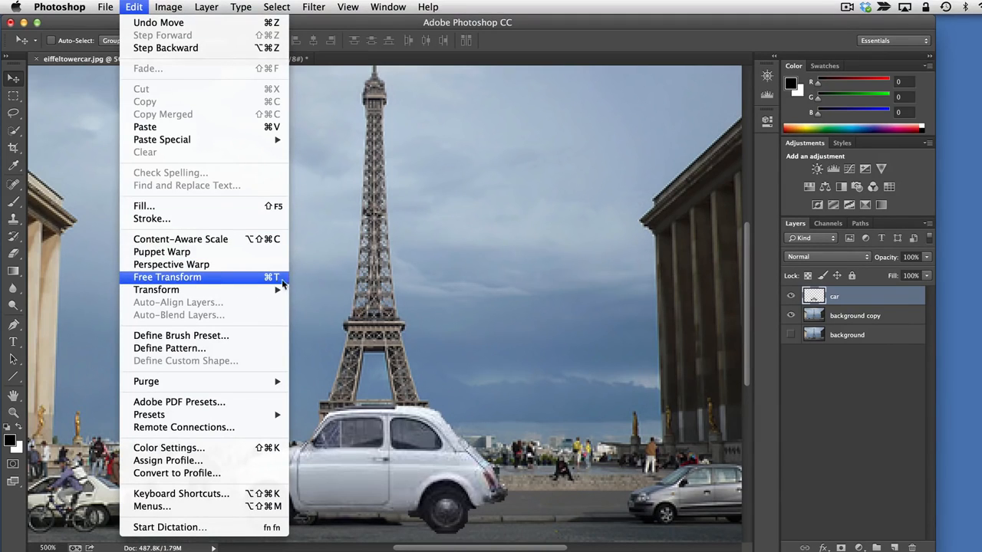
{"action": "left_click", "coordinate": [266, 278]}
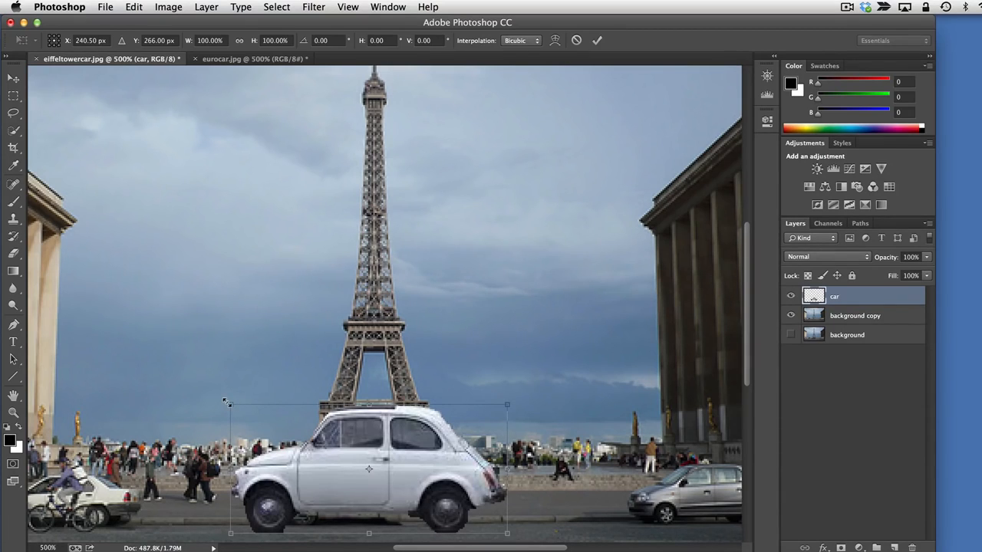
{"action": "left_click_drag", "start_coordinate": [229, 403], "coordinate": [369, 470]}
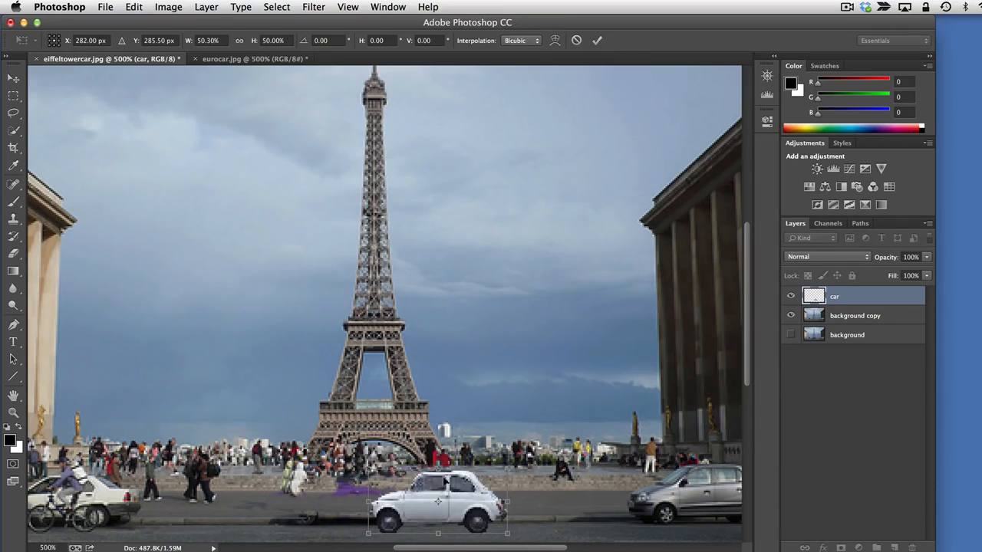
Place the scaled car on the road below the tower, covering the leftover purple patch, and commit the transform
{"action": "left_click_drag", "start_coordinate": [468, 491], "coordinate": [377, 486]}
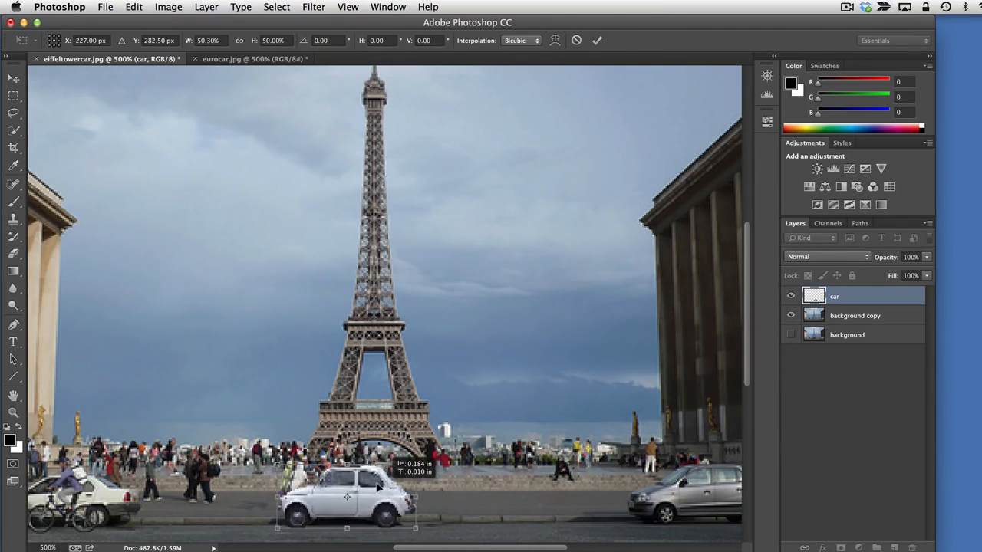
{"action": "left_click_drag", "start_coordinate": [376, 487], "coordinate": [376, 485]}
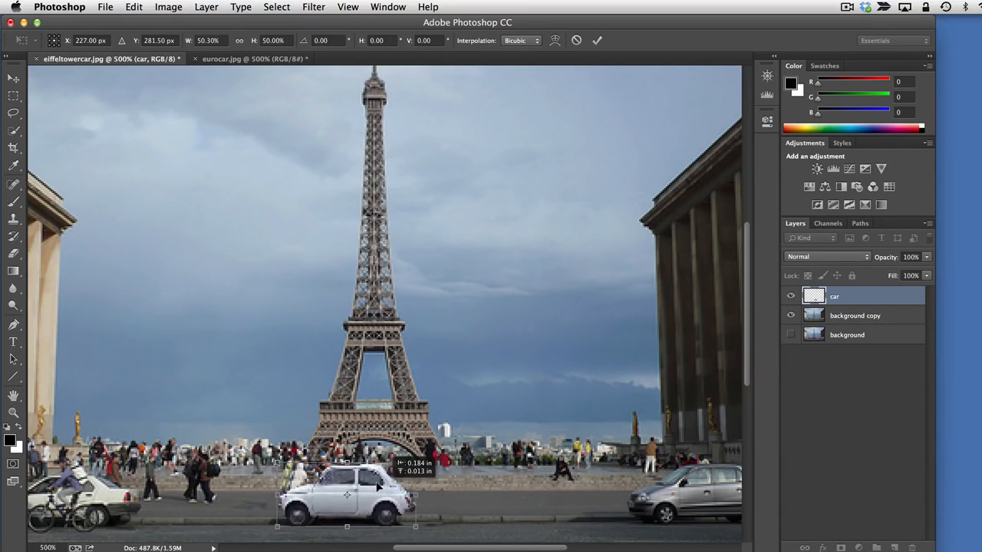
{"action": "left_click_drag", "start_coordinate": [376, 487], "coordinate": [377, 487]}
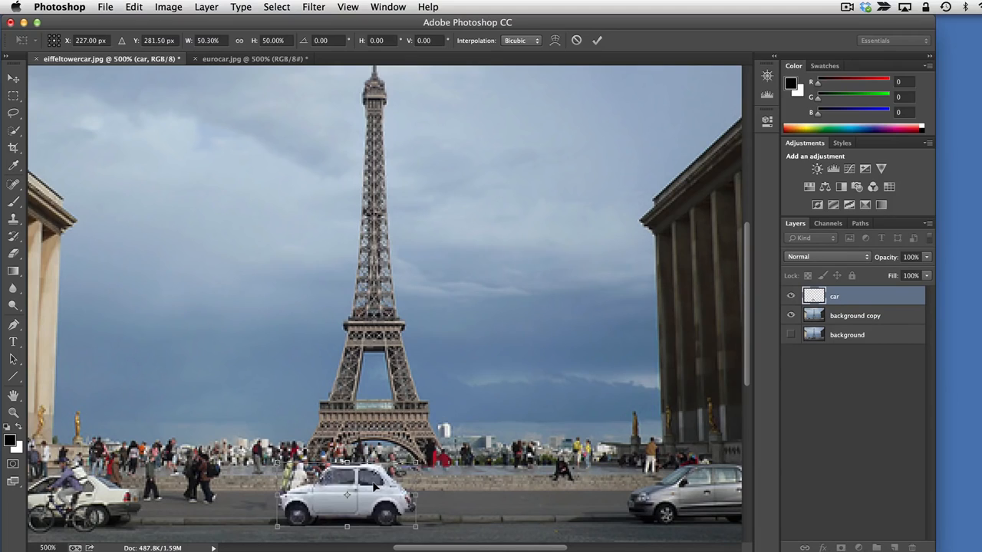
{"action": "key", "text": "Return"}
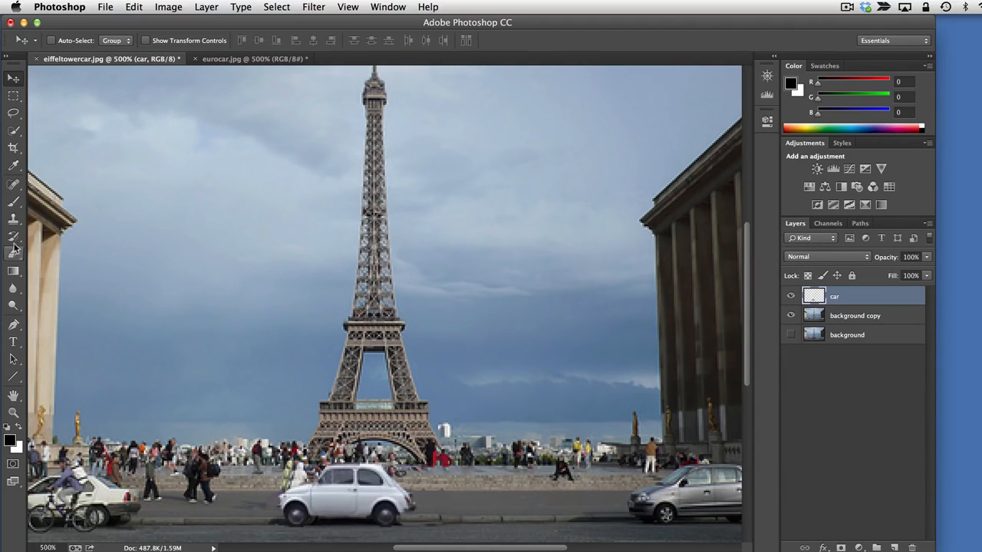
On background copy, sample the stone steps right of the car and clone them behind its roof and rear with the Clone Stamp tool
{"action": "left_click", "coordinate": [13, 220]}
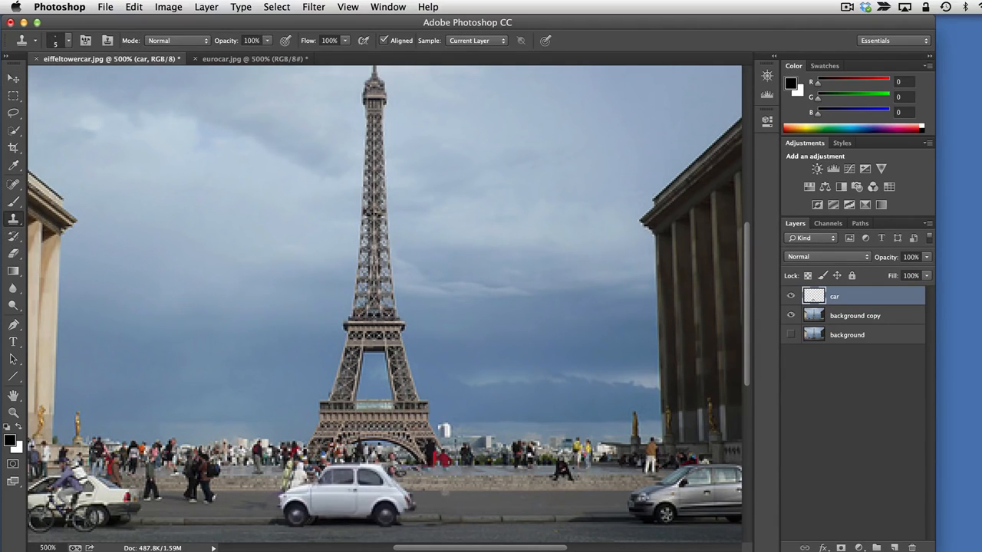
{"action": "left_click", "coordinate": [443, 481], "text": "alt"}
{"action": "left_click", "coordinate": [842, 318]}
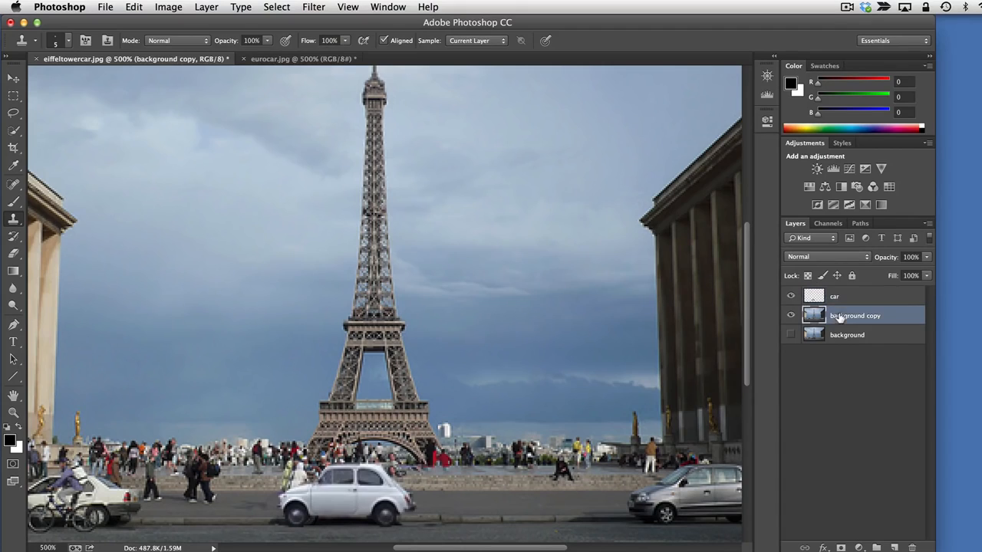
{"action": "left_click", "coordinate": [438, 482], "text": "alt"}
{"action": "left_click", "coordinate": [393, 471]}
{"action": "left_click", "coordinate": [402, 475]}
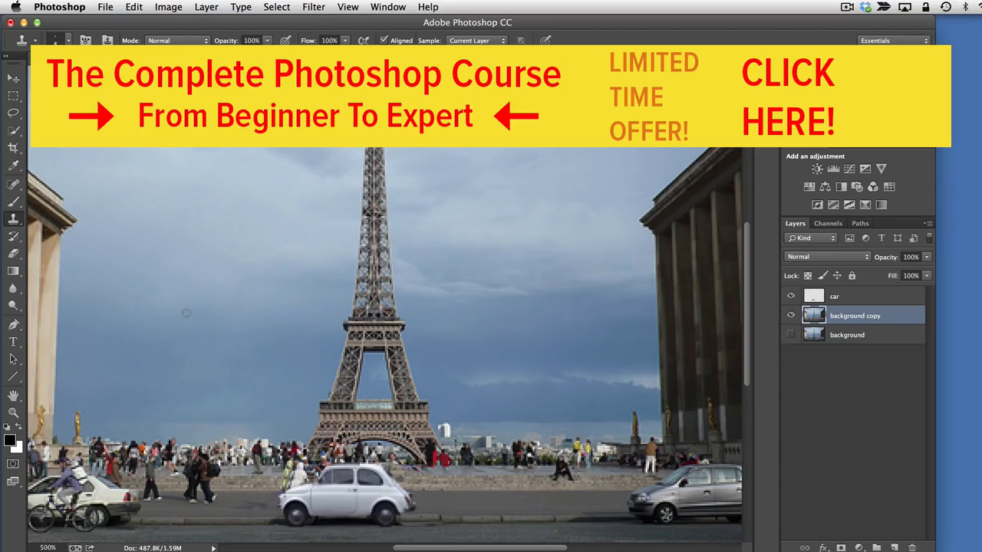
Make the car layer active and briefly hide background copy to view the car on its own
{"action": "left_click", "coordinate": [854, 295]}
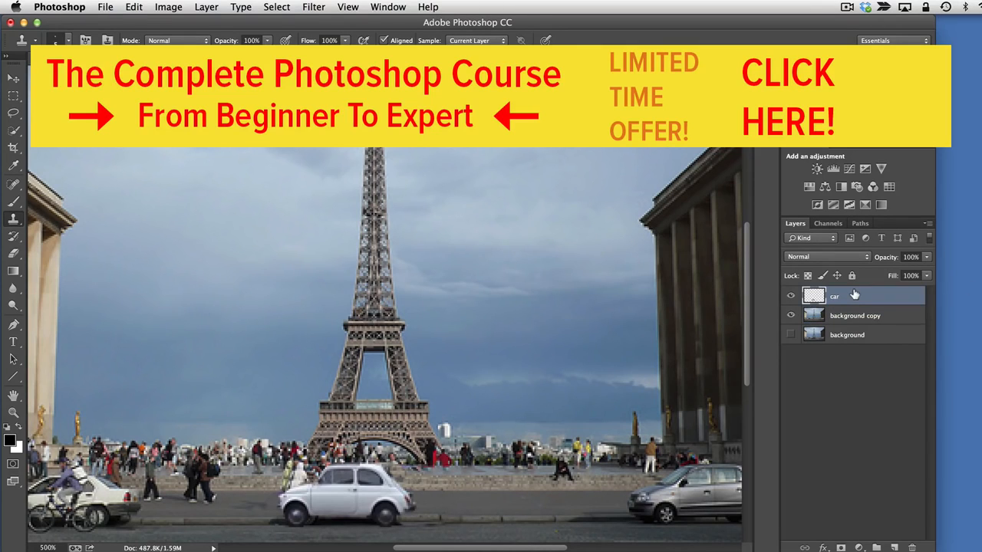
{"action": "left_click", "coordinate": [792, 316]}
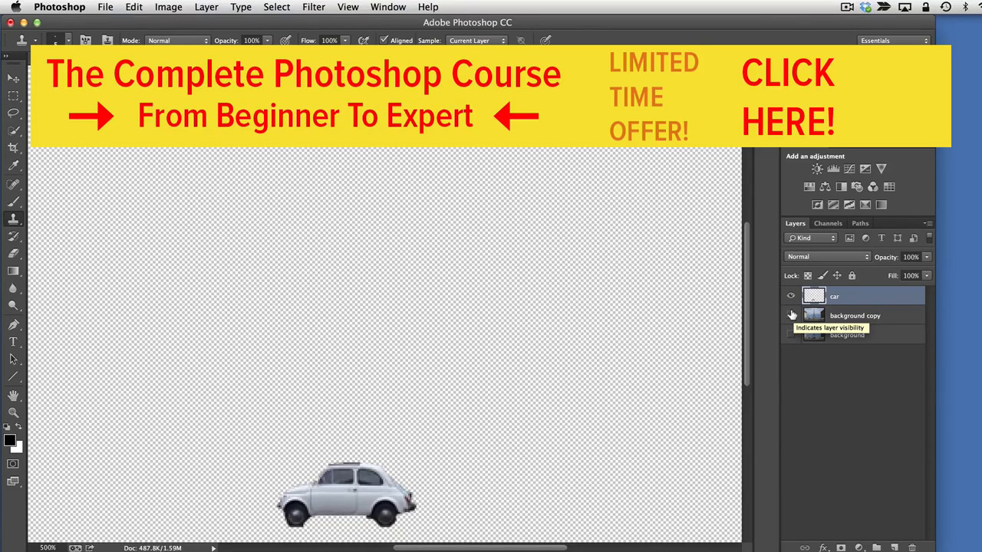
{"action": "left_click", "coordinate": [791, 315]}
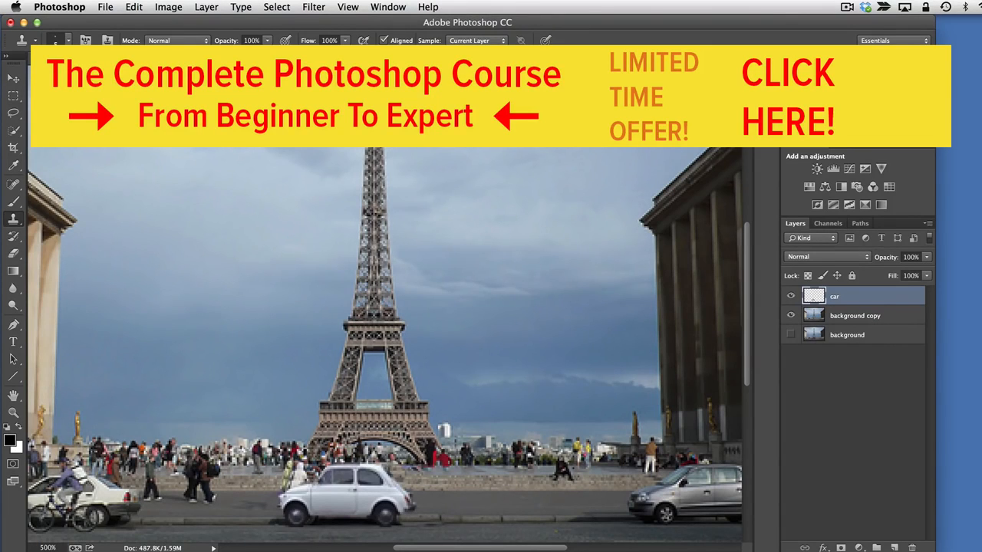
Apply a Gaussian Blur with a 0.2 pixel radius to the car layer, previewing stronger and weaker radii first
{"action": "left_click", "coordinate": [316, 8]}
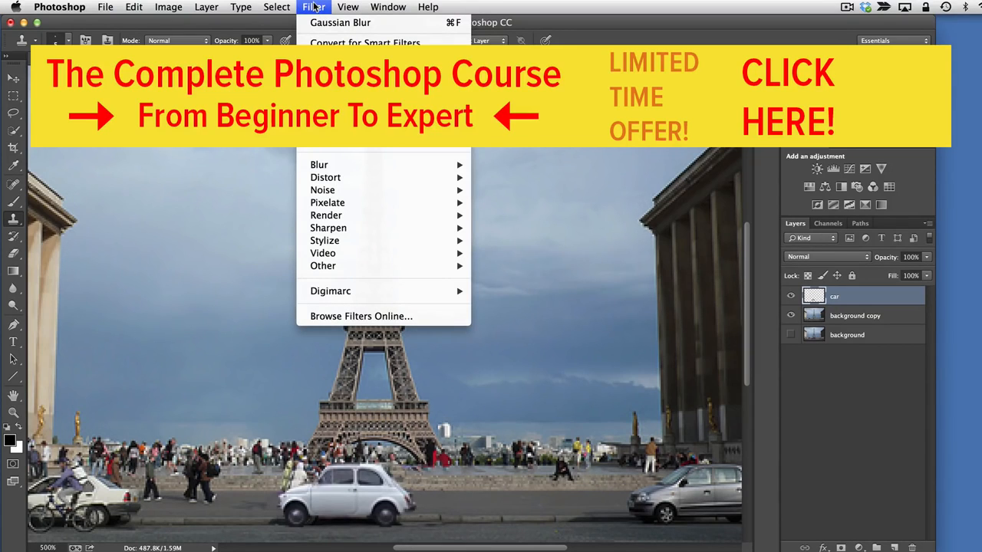
{"action": "mouse_move", "coordinate": [456, 164]}
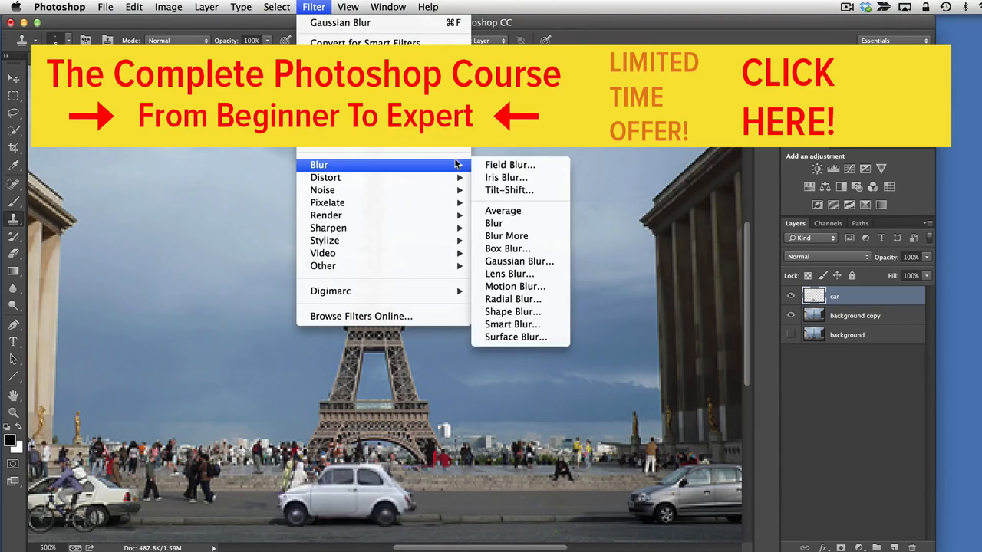
{"action": "left_click", "coordinate": [533, 264]}
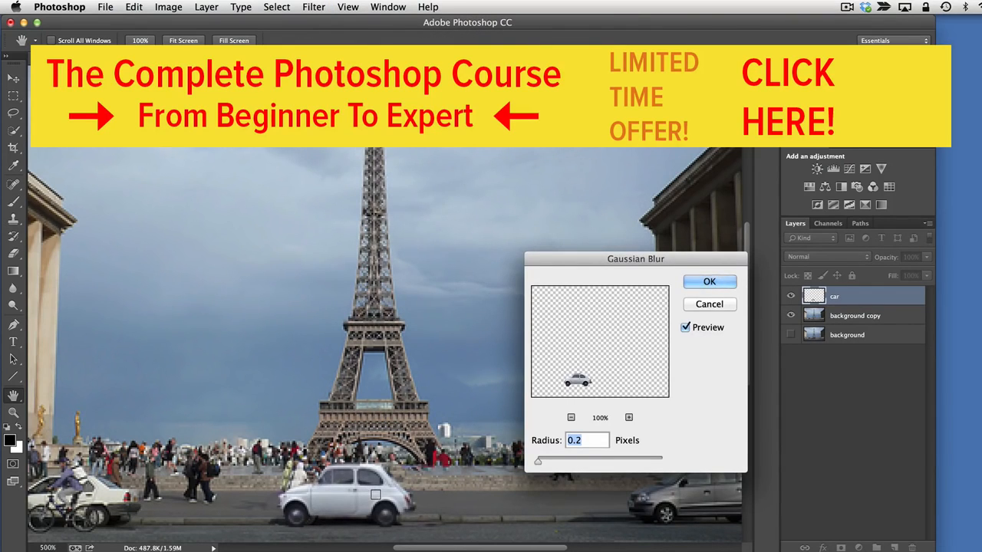
{"action": "left_click_drag", "start_coordinate": [538, 461], "coordinate": [545, 464]}
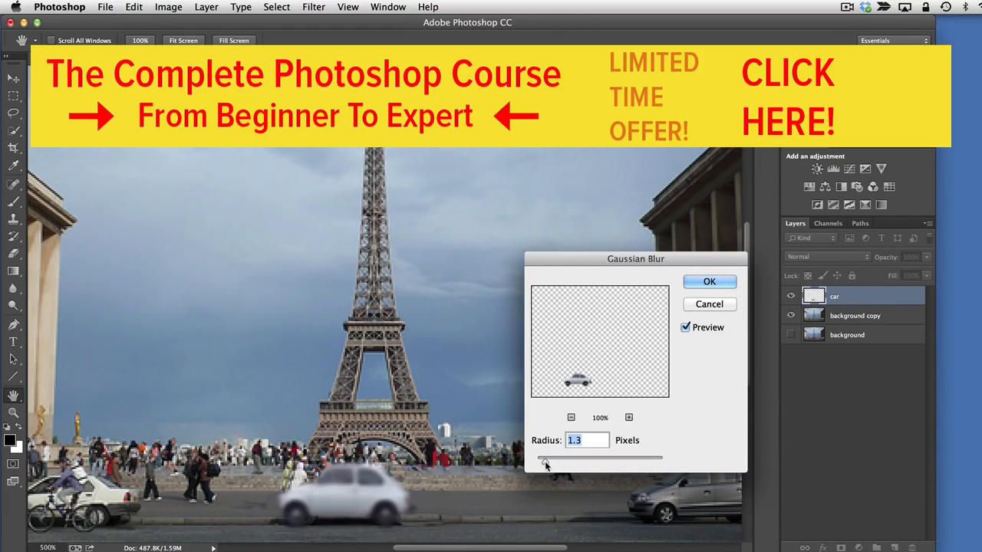
{"action": "left_click_drag", "start_coordinate": [545, 464], "coordinate": [539, 465]}
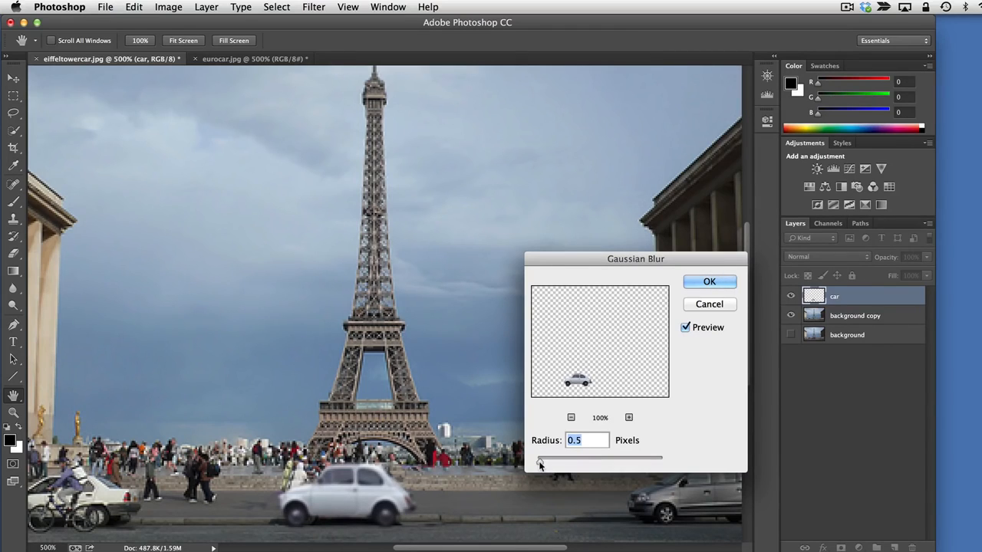
{"action": "left_click_drag", "start_coordinate": [540, 465], "coordinate": [536, 465]}
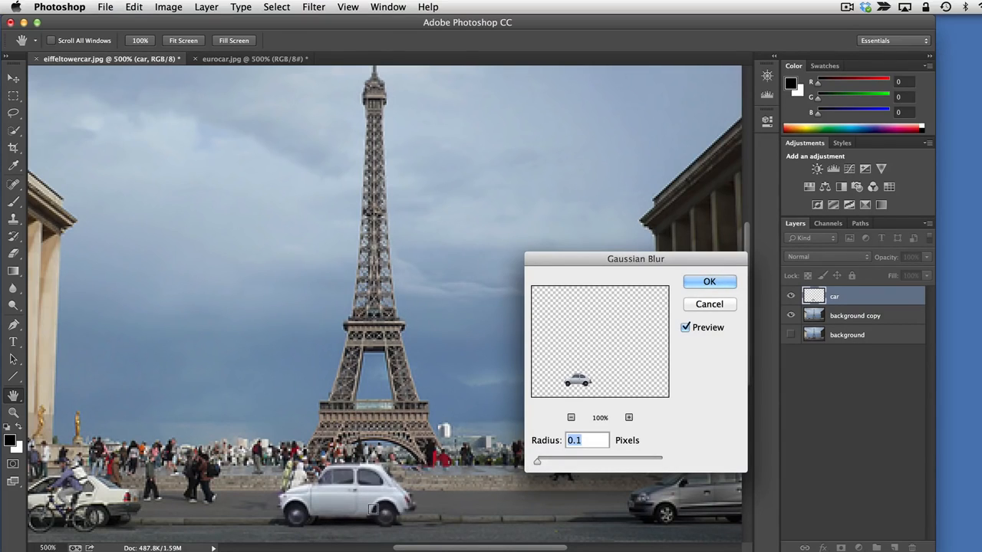
{"action": "left_click_drag", "start_coordinate": [536, 463], "coordinate": [538, 464]}
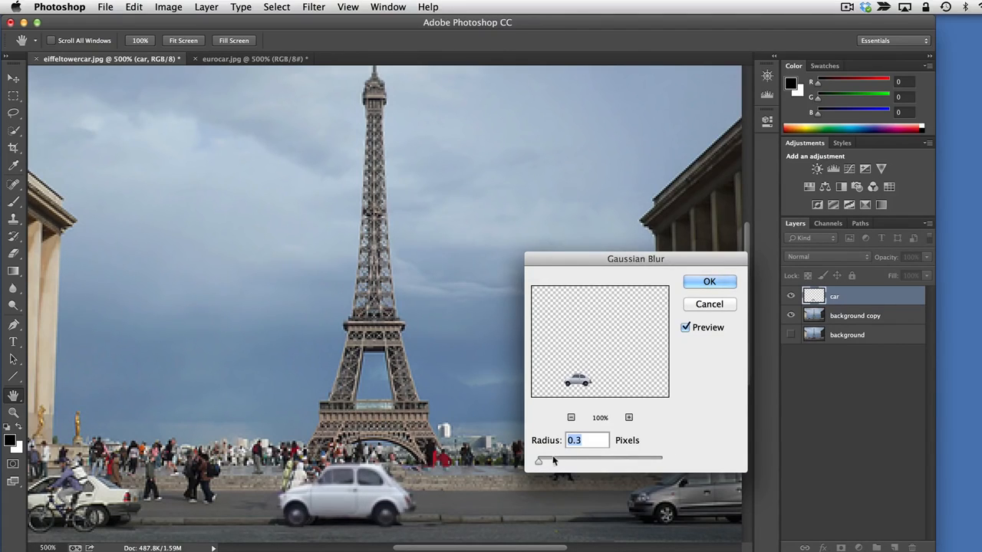
{"action": "left_click", "coordinate": [583, 436]}
{"action": "key", "text": "BackSpace"}
{"action": "type", "text": "2"}
{"action": "left_click", "coordinate": [709, 283]}
{"action": "key", "text": "s"}
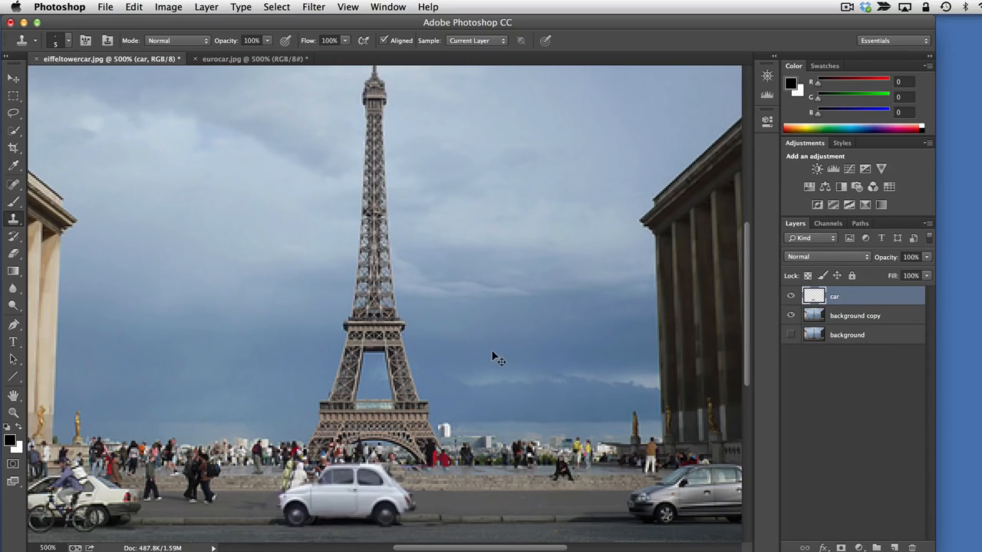
Examine the composite at 100% and 300% zoom, and compare the scene with the car layer hidden and shown
{"action": "left_click", "coordinate": [46, 548]}
{"action": "key", "text": "super+minus"}
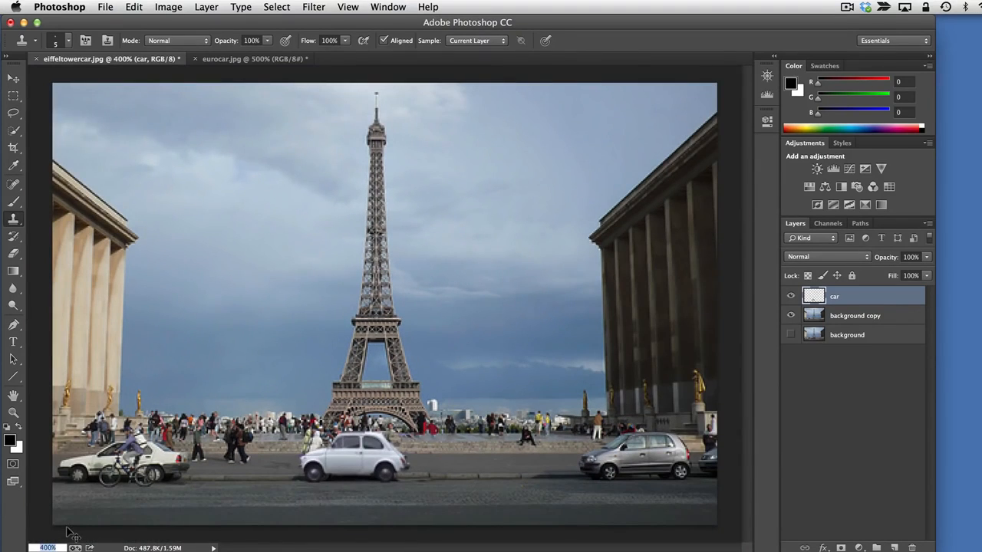
{"action": "key", "text": "super+minus"}
{"action": "key", "text": "super+minus"}
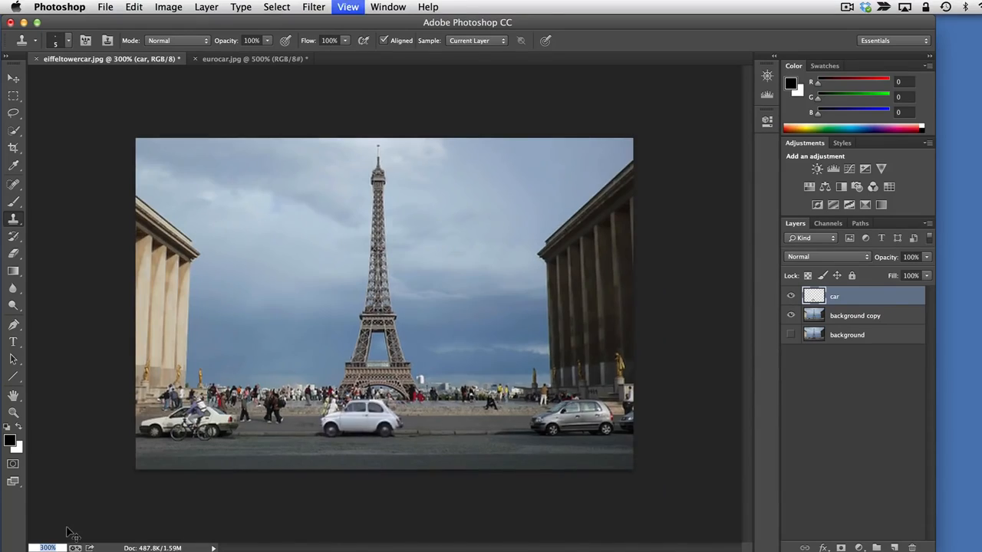
{"action": "key", "text": "super+minus"}
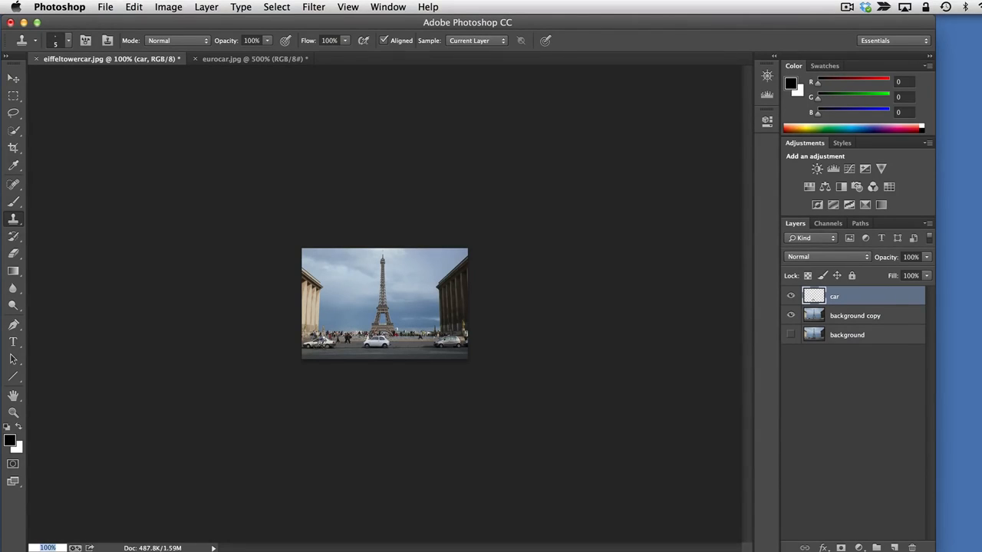
{"action": "key", "text": "super+equal"}
{"action": "key", "text": "super+equal"}
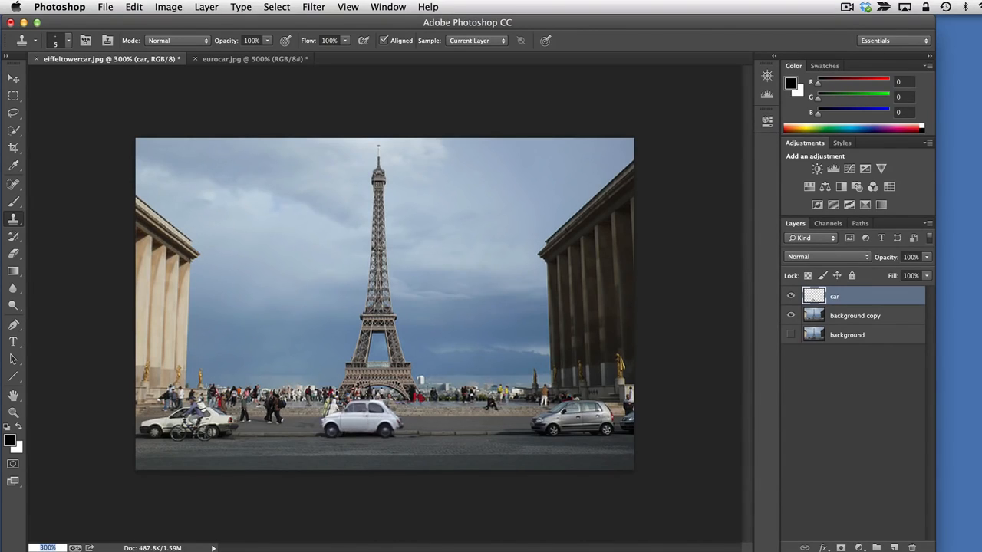
{"action": "left_click", "coordinate": [790, 295]}
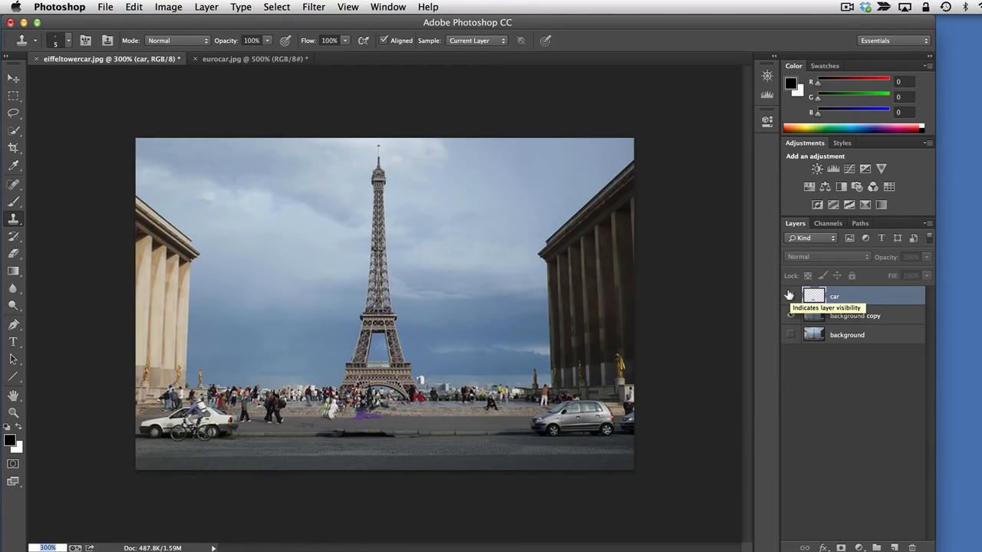
{"action": "left_click", "coordinate": [790, 295]}
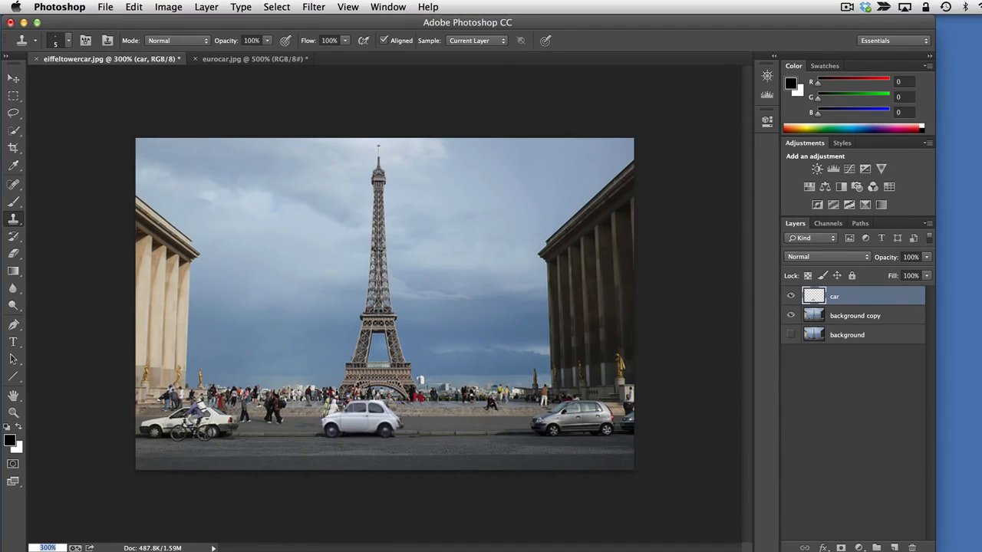
Try several opacities on the car layer and set its opacity to 86%
{"action": "key", "text": "v"}
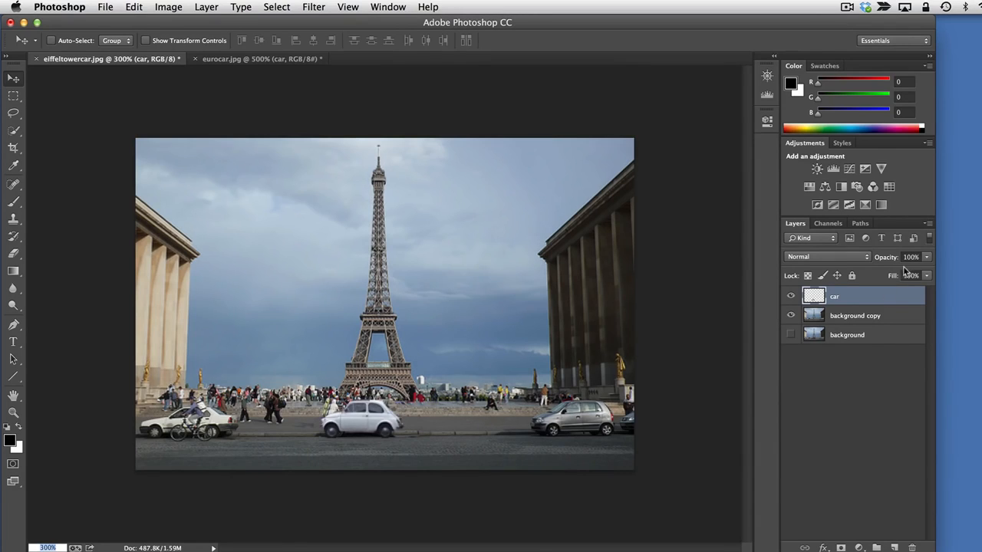
{"action": "left_click", "coordinate": [927, 259]}
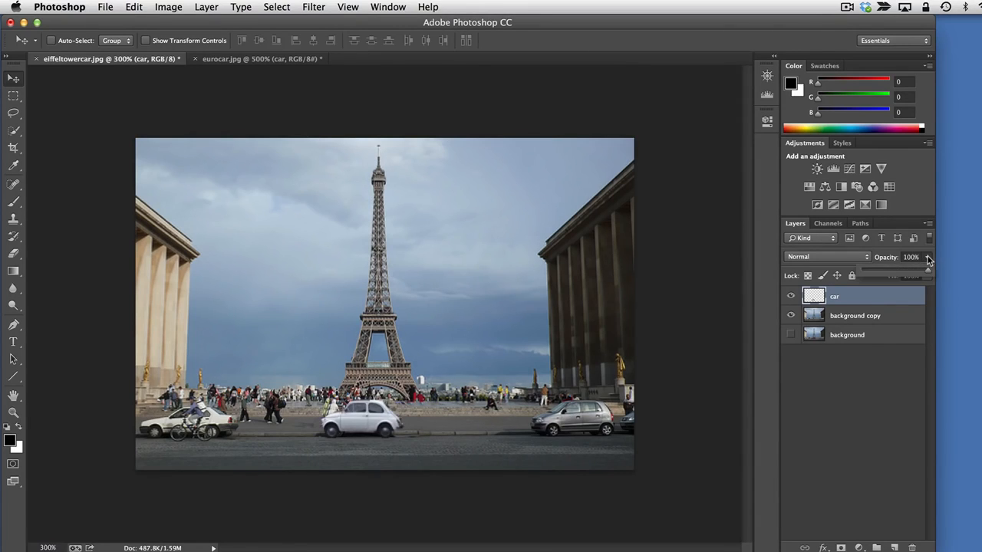
{"action": "left_click", "coordinate": [927, 274]}
{"action": "left_click_drag", "start_coordinate": [927, 274], "coordinate": [914, 274]}
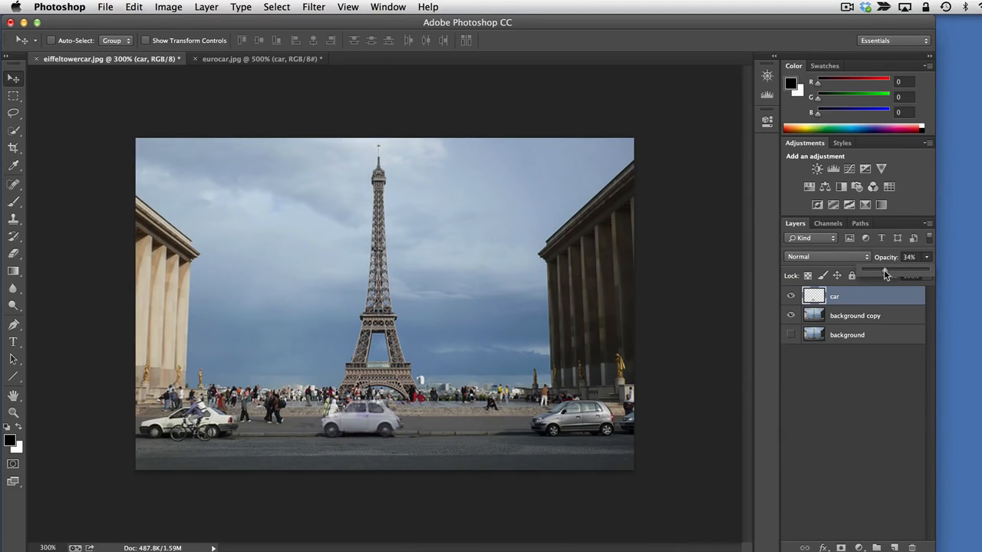
{"action": "left_click_drag", "start_coordinate": [885, 274], "coordinate": [920, 278]}
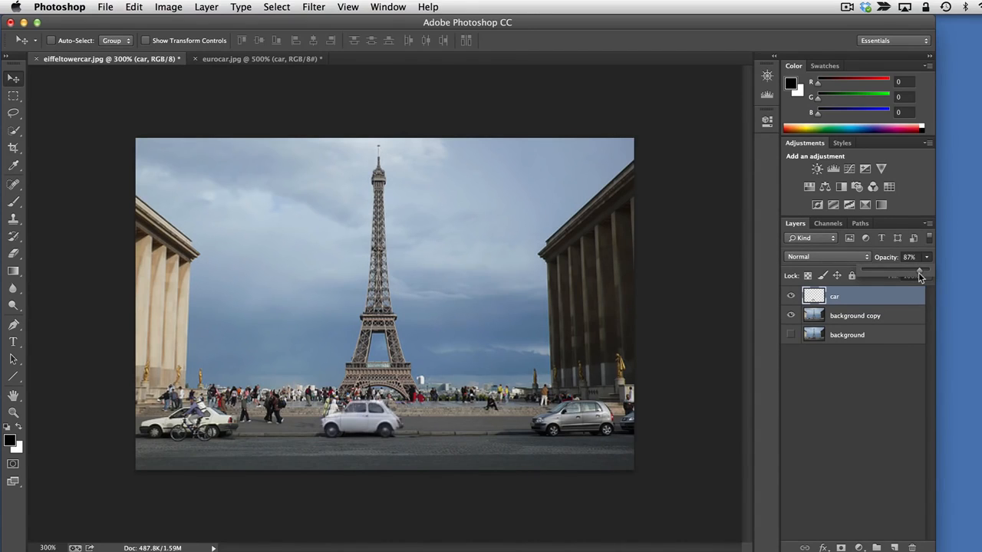
{"action": "left_click_drag", "start_coordinate": [920, 278], "coordinate": [944, 277]}
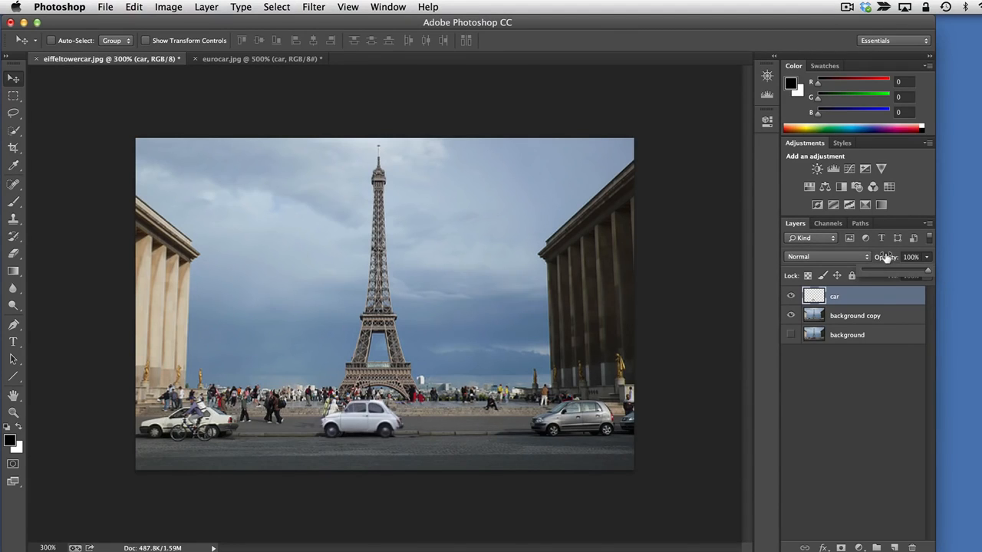
{"action": "mouse_move", "coordinate": [886, 257]}
{"action": "left_mouse_down"}
{"action": "mouse_move", "coordinate": [869, 257]}
{"action": "mouse_move", "coordinate": [888, 258]}
{"action": "left_mouse_up"}
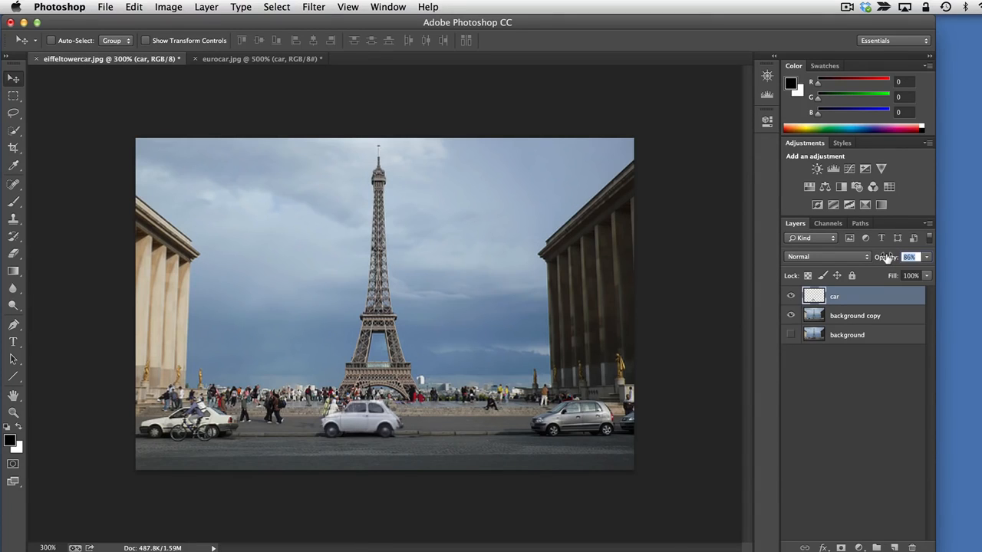
{"action": "left_click_drag", "start_coordinate": [888, 259], "coordinate": [887, 258]}
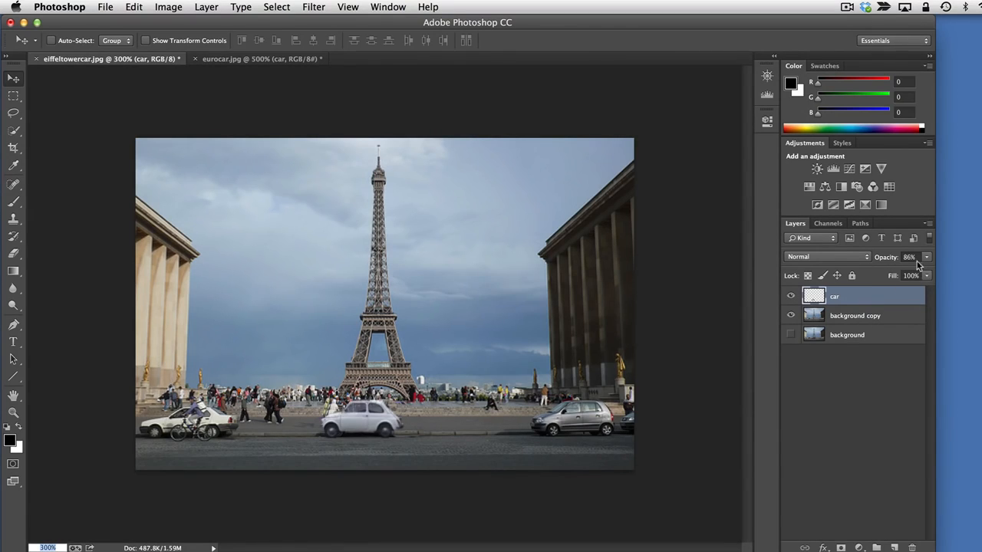
Try a 60% opacity on the background copy layer, and restore its opacity to 100%
{"action": "left_click", "coordinate": [855, 313]}
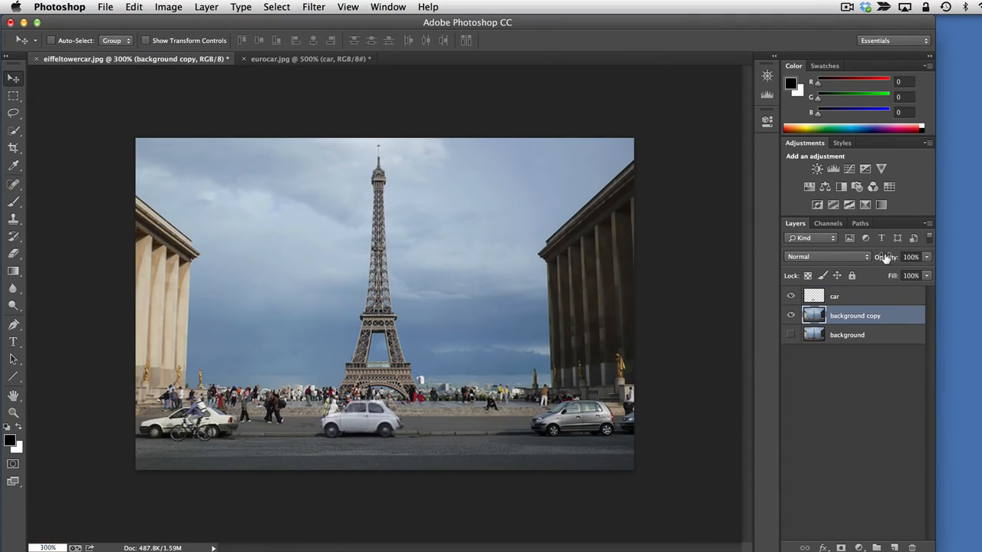
{"action": "left_click_drag", "start_coordinate": [886, 258], "coordinate": [859, 258]}
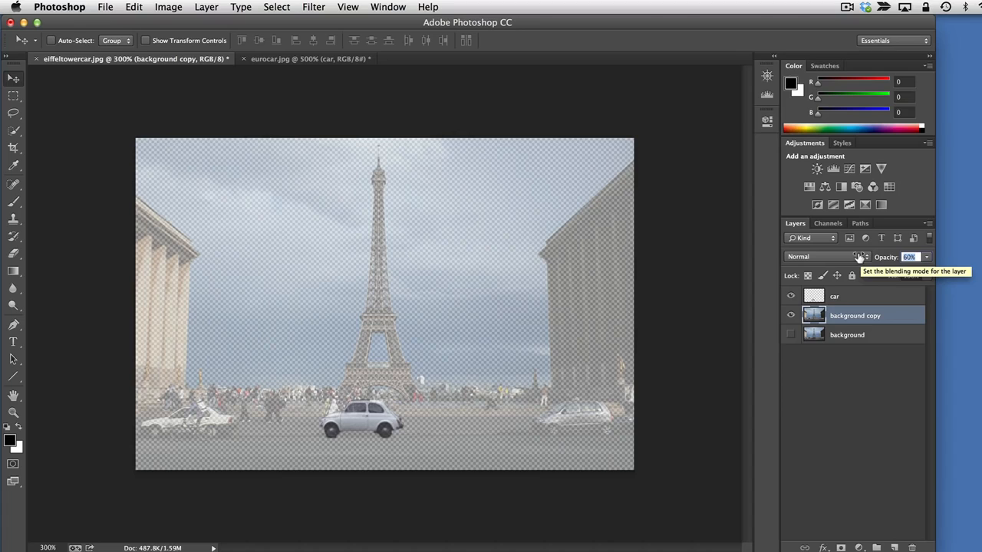
{"action": "type", "text": "100"}
{"action": "key", "text": "Return"}
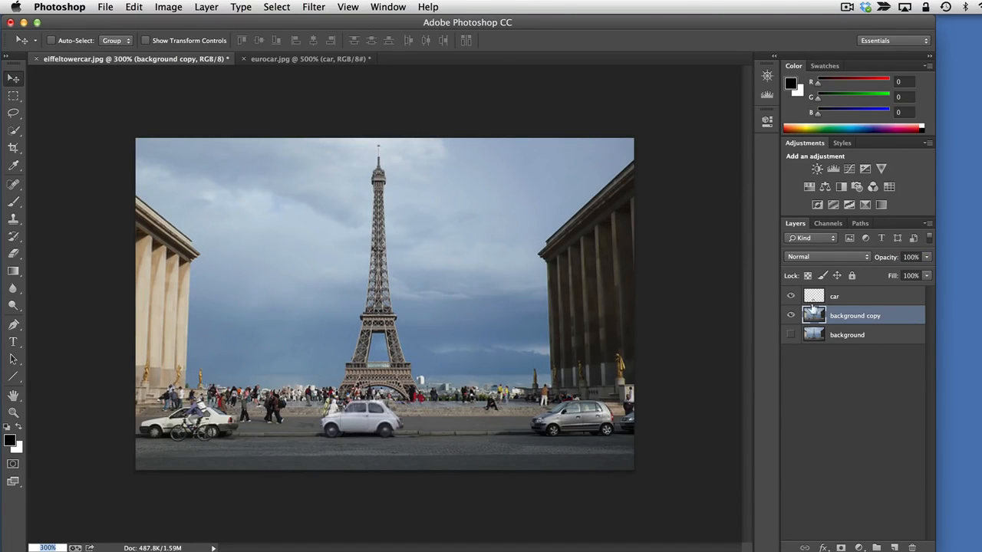
Add a Hue/Saturation adjustment layer above the car layer and set its saturation to -100
{"action": "left_click", "coordinate": [847, 297]}
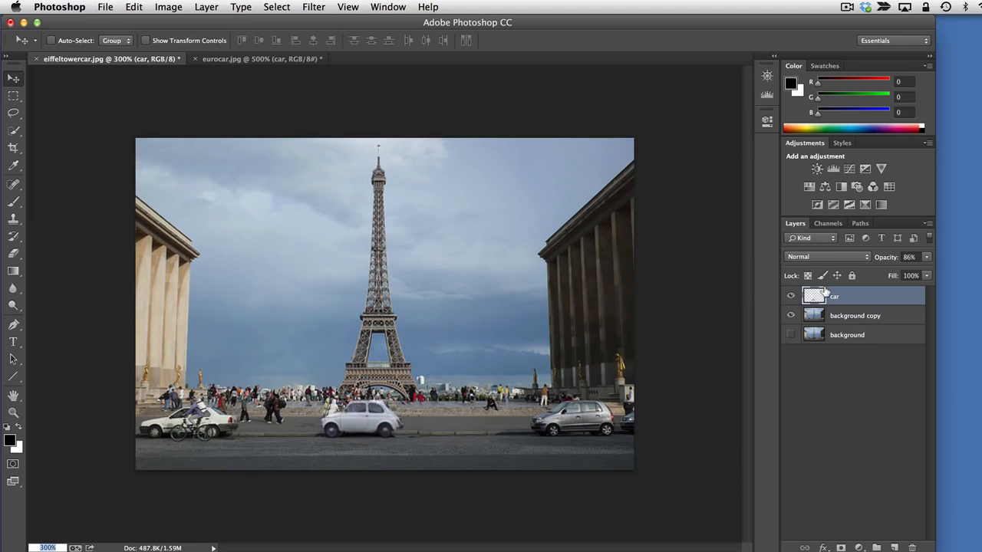
{"action": "left_click", "coordinate": [205, 7]}
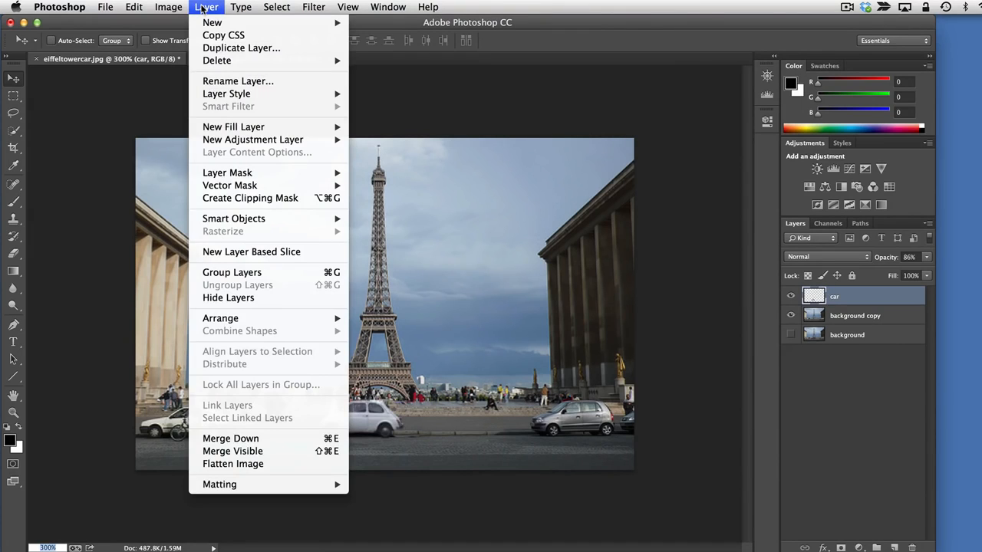
{"action": "mouse_move", "coordinate": [281, 144]}
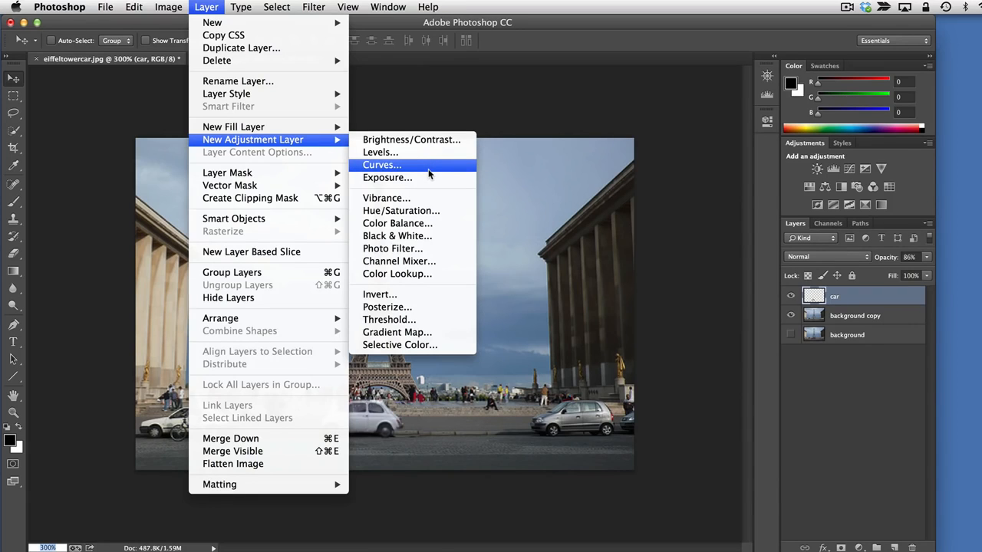
{"action": "left_click", "coordinate": [447, 211]}
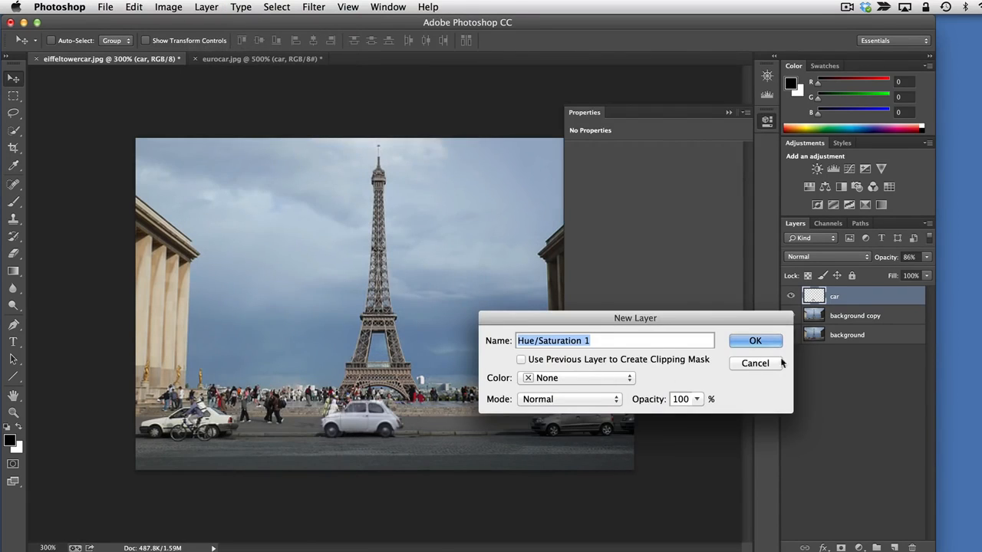
{"action": "left_click", "coordinate": [755, 340]}
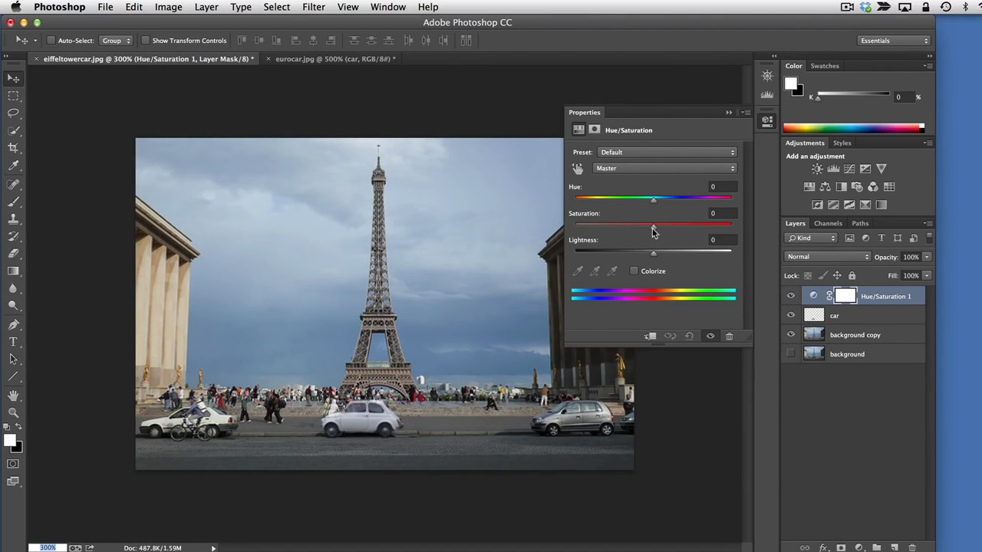
{"action": "left_click_drag", "start_coordinate": [652, 231], "coordinate": [571, 234]}
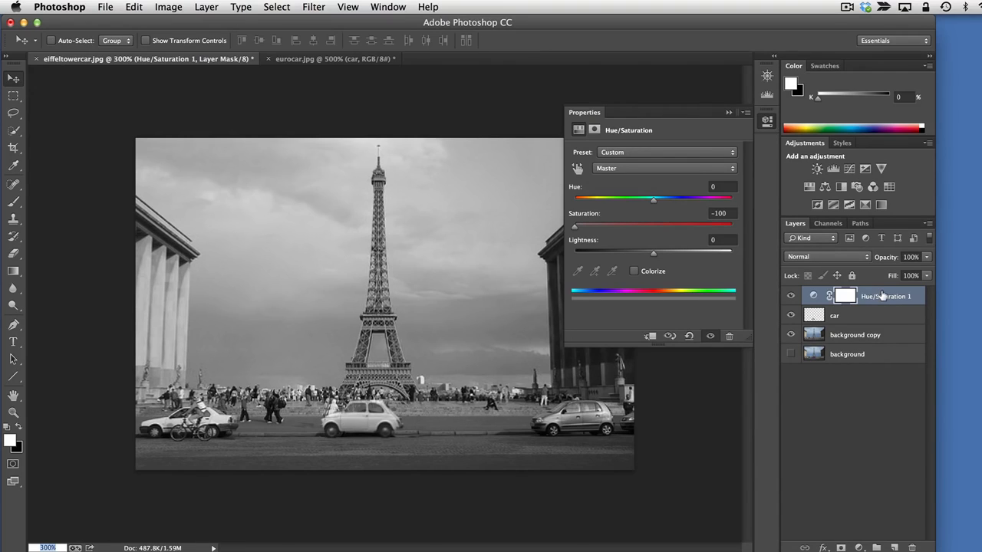
Try the Hue/Saturation 1 layer below the car layer, hiding and showing the car to check the effect, and deselect all layers
{"action": "left_click_drag", "start_coordinate": [882, 296], "coordinate": [882, 320]}
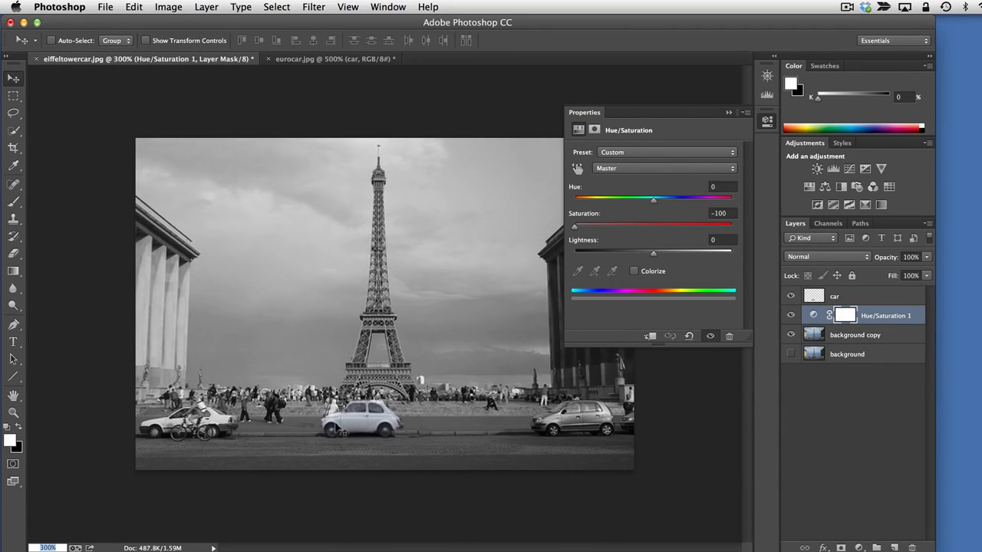
{"action": "left_click", "coordinate": [791, 296]}
{"action": "left_click", "coordinate": [789, 296]}
{"action": "left_click", "coordinate": [853, 418]}
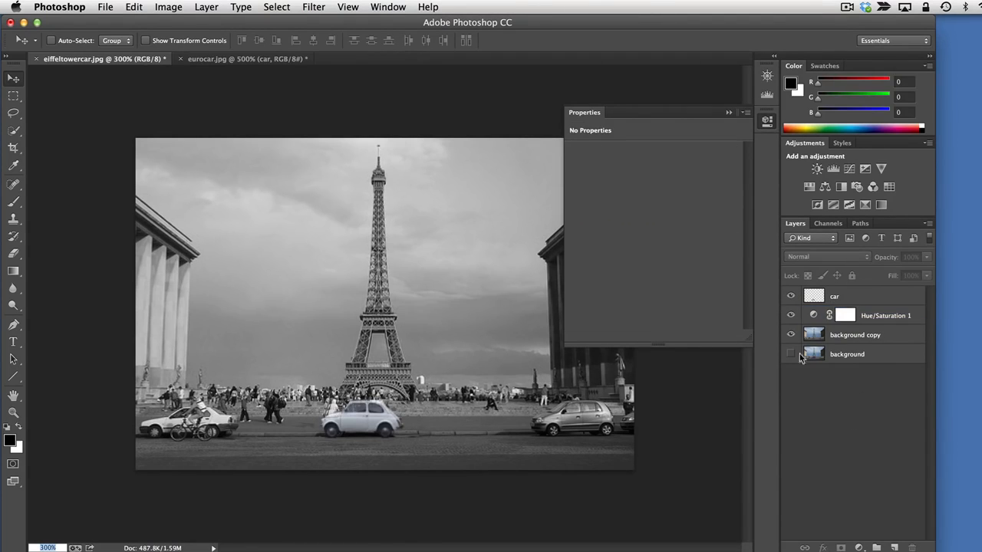
Compare the scene with the Hue/Saturation 1 adjustment repeatedly hidden and shown, leaving it hidden
{"action": "left_click", "coordinate": [792, 316]}
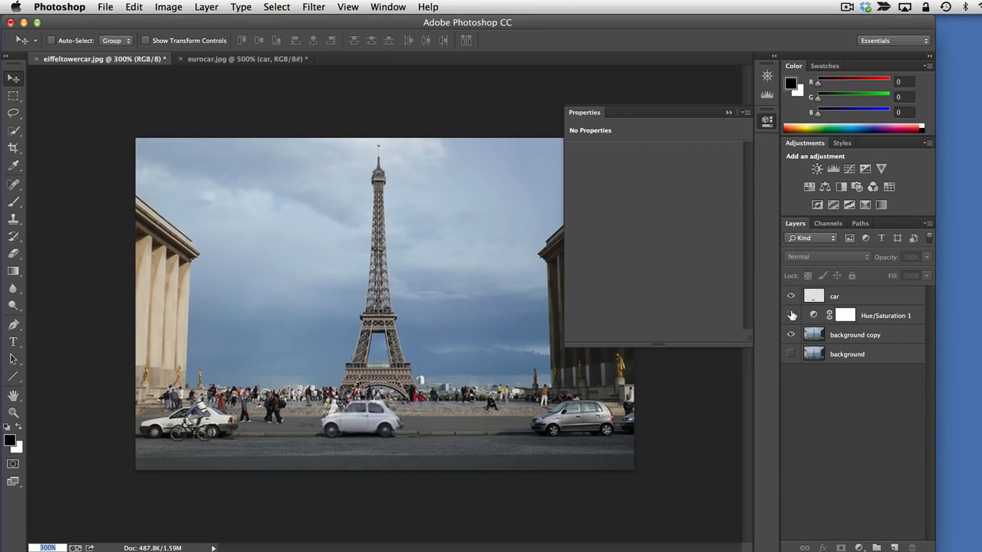
{"action": "left_click", "coordinate": [791, 315]}
{"action": "left_click", "coordinate": [792, 315]}
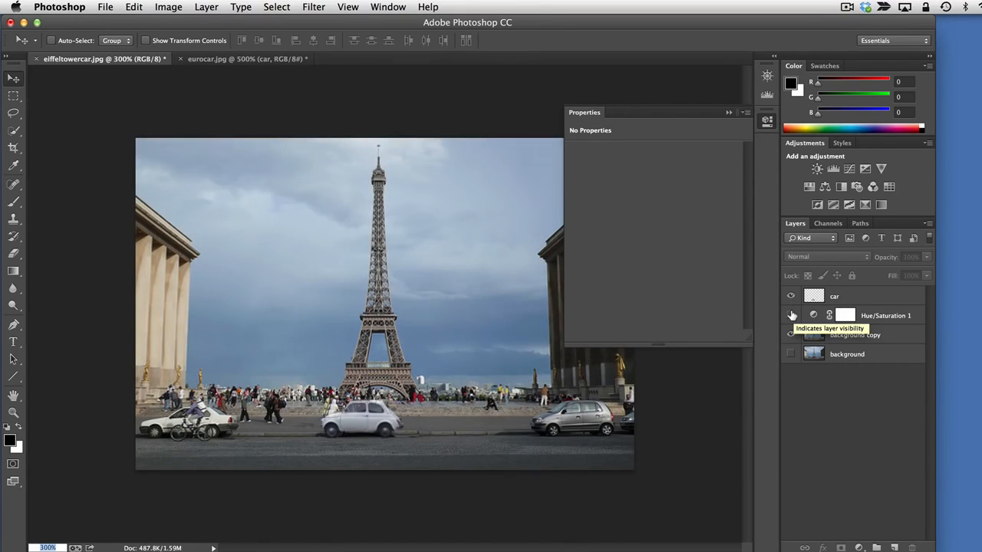
{"action": "left_click", "coordinate": [792, 315]}
{"action": "left_click", "coordinate": [791, 315]}
{"action": "left_click", "coordinate": [792, 315]}
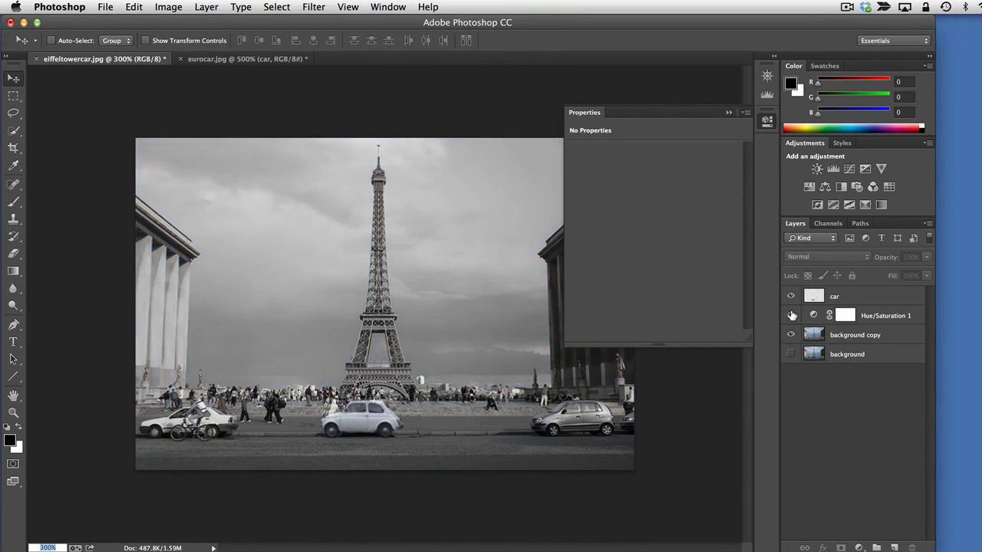
{"action": "left_click", "coordinate": [792, 316]}
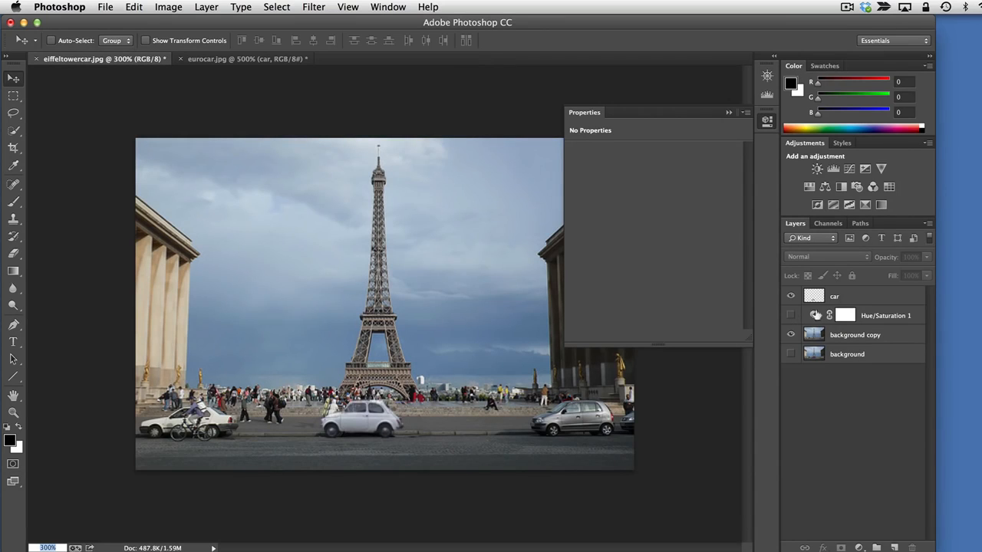
Move the Hue/Saturation 1 layer back above the car layer and make it visible
{"action": "left_click_drag", "start_coordinate": [865, 315], "coordinate": [864, 290]}
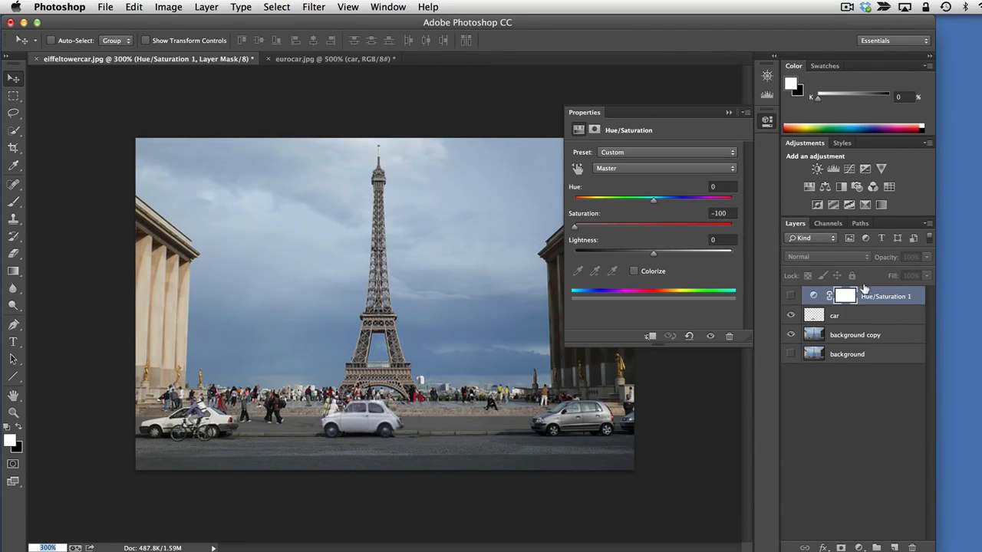
{"action": "left_click", "coordinate": [791, 296]}
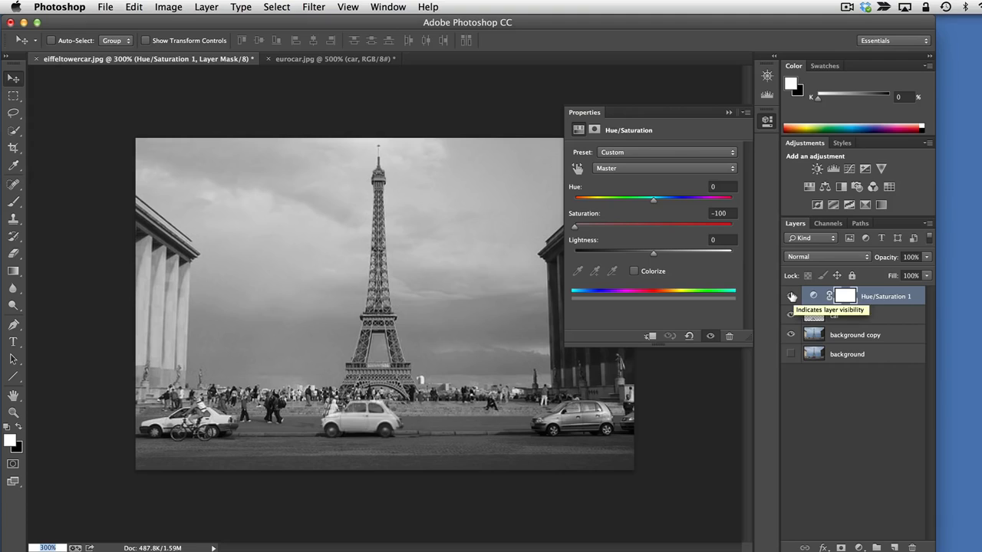
{"action": "left_click", "coordinate": [848, 396]}
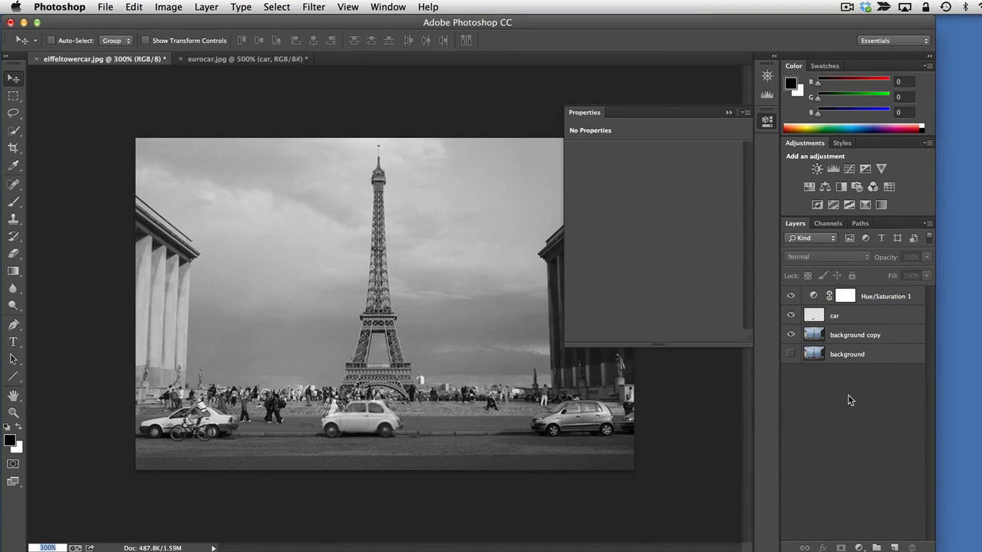
Hide the Hue/Saturation 1 layer and add a Curves adjustment layer above it with the default settings
{"action": "left_click", "coordinate": [789, 296]}
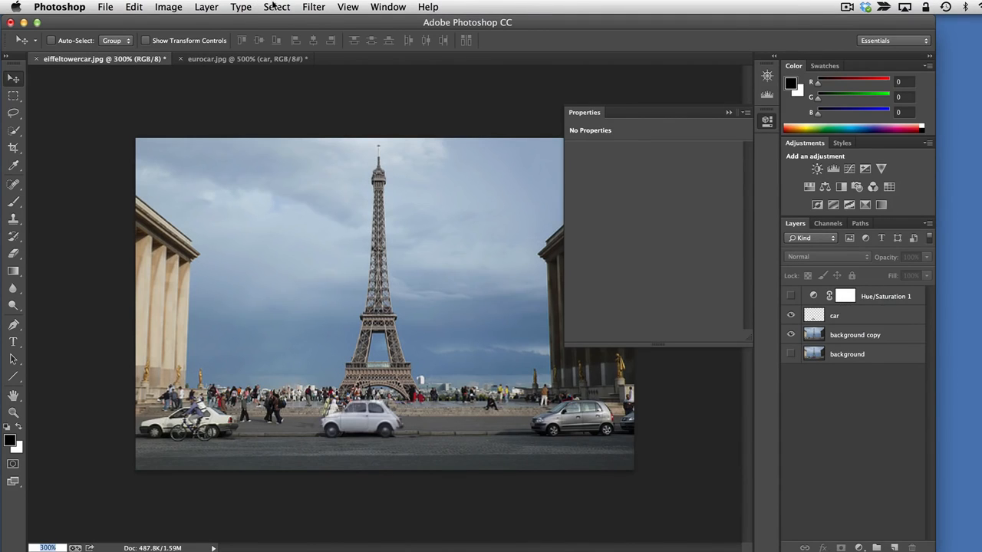
{"action": "left_click", "coordinate": [207, 6]}
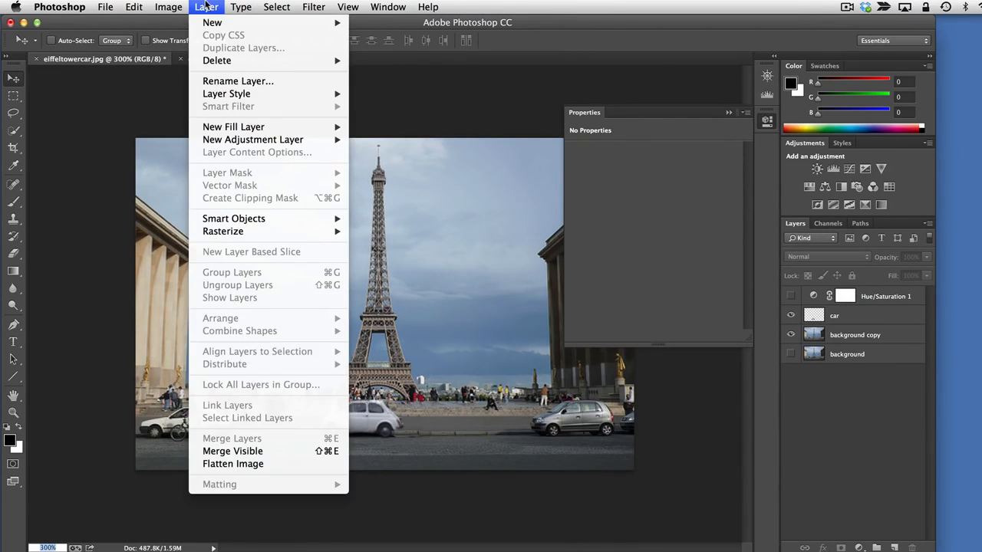
{"action": "mouse_move", "coordinate": [323, 144]}
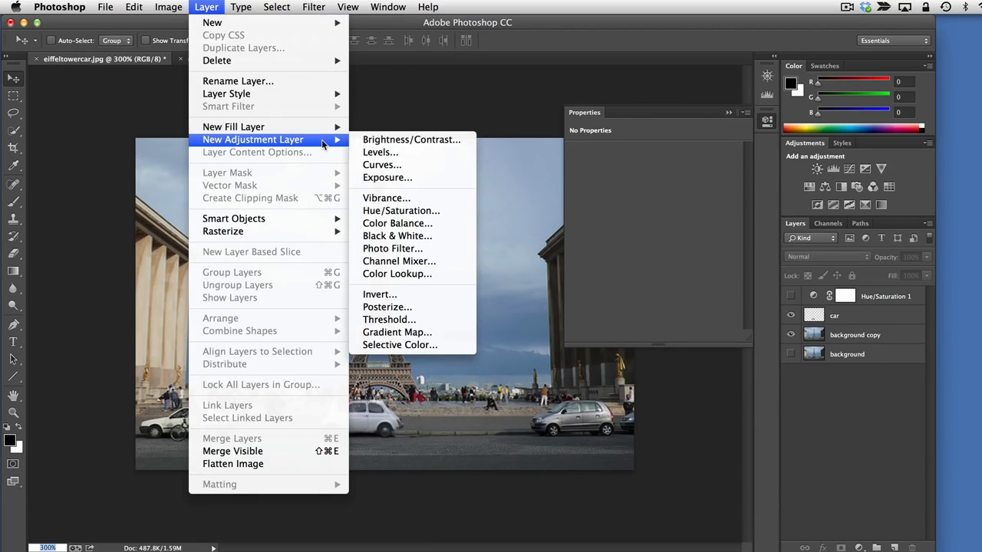
{"action": "left_click", "coordinate": [435, 167]}
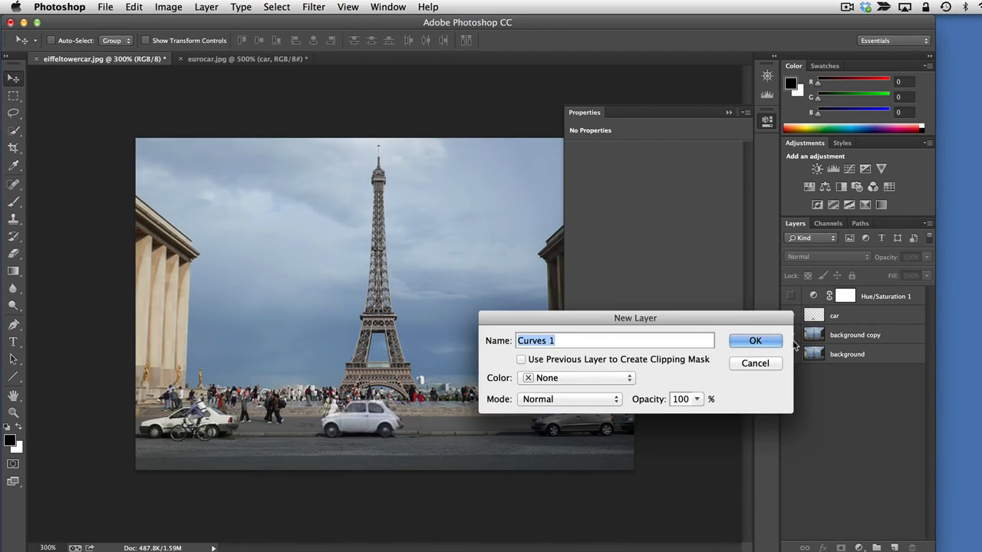
{"action": "left_click", "coordinate": [754, 340]}
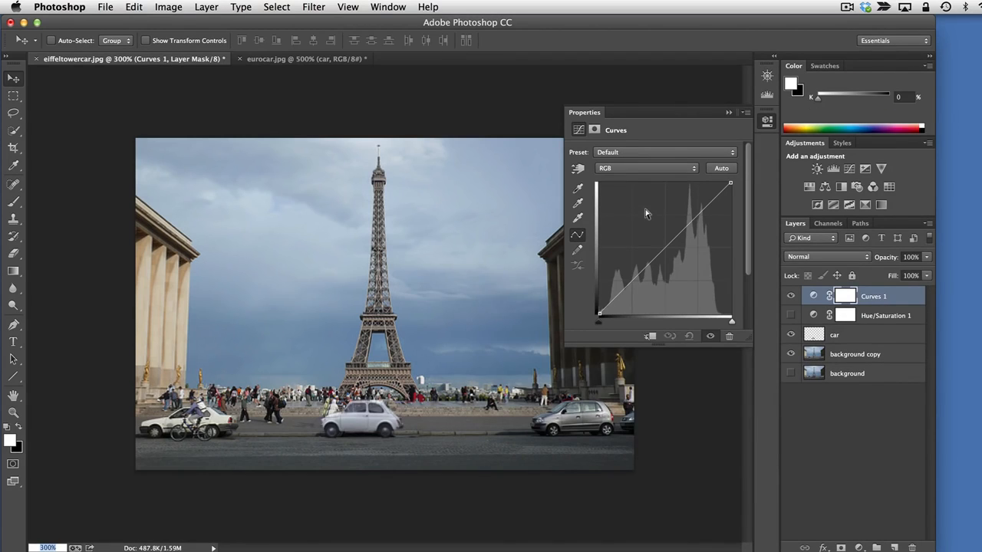
Add a midtone point to the RGB curve, try brightening with it, and settle it slightly below the diagonal to darken the image
{"action": "left_click", "coordinate": [656, 254]}
{"action": "left_click_drag", "start_coordinate": [655, 252], "coordinate": [653, 254]}
{"action": "left_click_drag", "start_coordinate": [654, 251], "coordinate": [645, 242]}
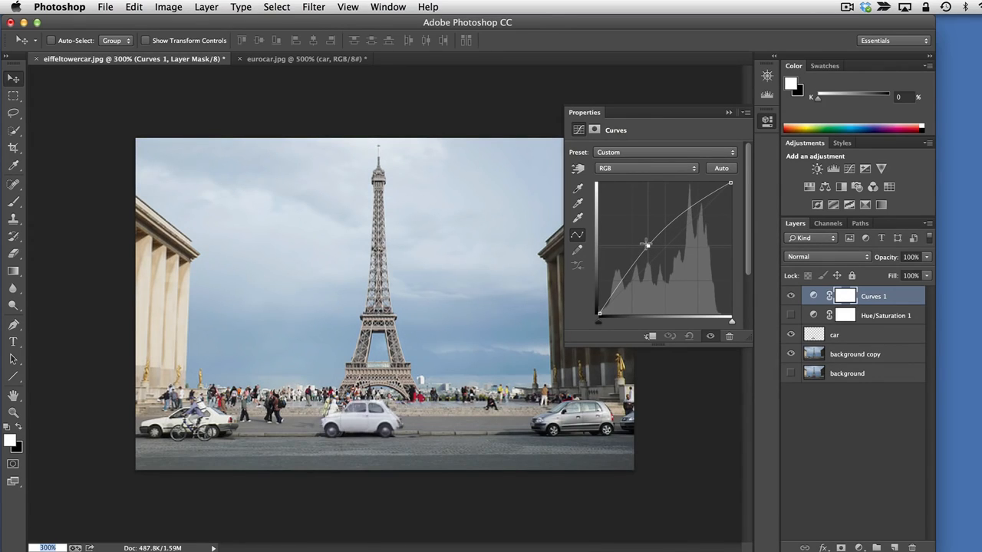
{"action": "left_click_drag", "start_coordinate": [644, 243], "coordinate": [650, 249]}
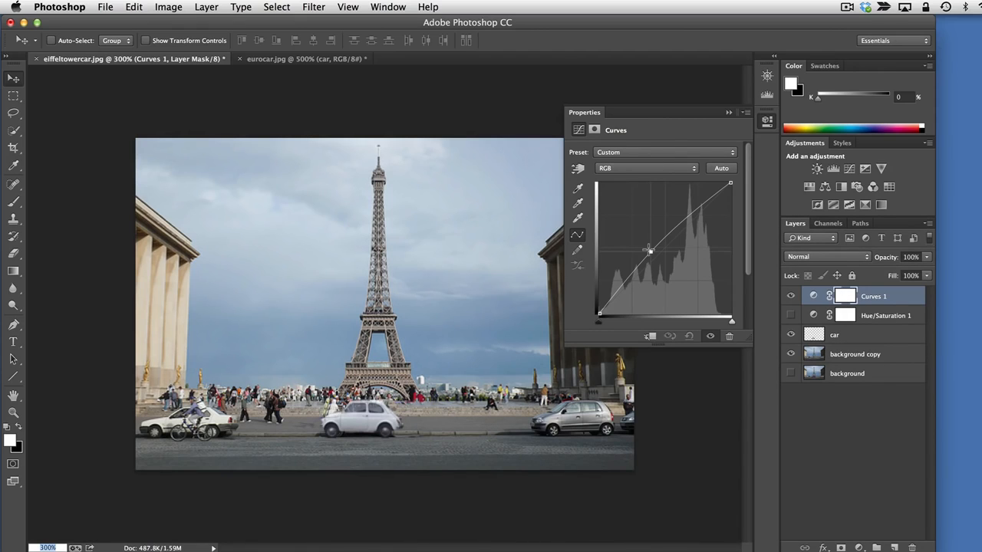
{"action": "left_click_drag", "start_coordinate": [648, 250], "coordinate": [652, 256]}
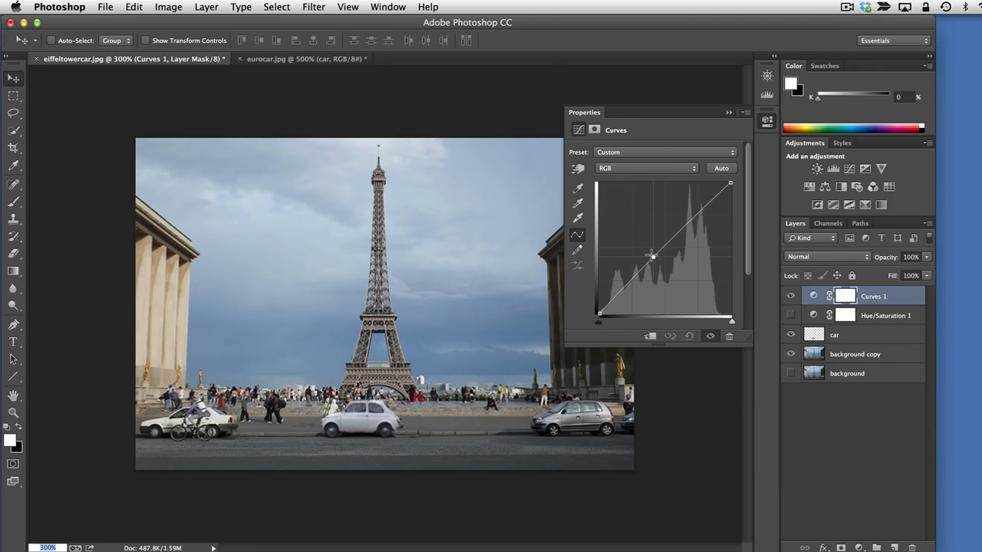
{"action": "mouse_move", "coordinate": [651, 255]}
{"action": "left_mouse_down"}
{"action": "mouse_move", "coordinate": [637, 282]}
{"action": "mouse_move", "coordinate": [696, 237]}
{"action": "mouse_move", "coordinate": [704, 216]}
{"action": "mouse_move", "coordinate": [651, 257]}
{"action": "mouse_move", "coordinate": [654, 267]}
{"action": "left_mouse_up"}
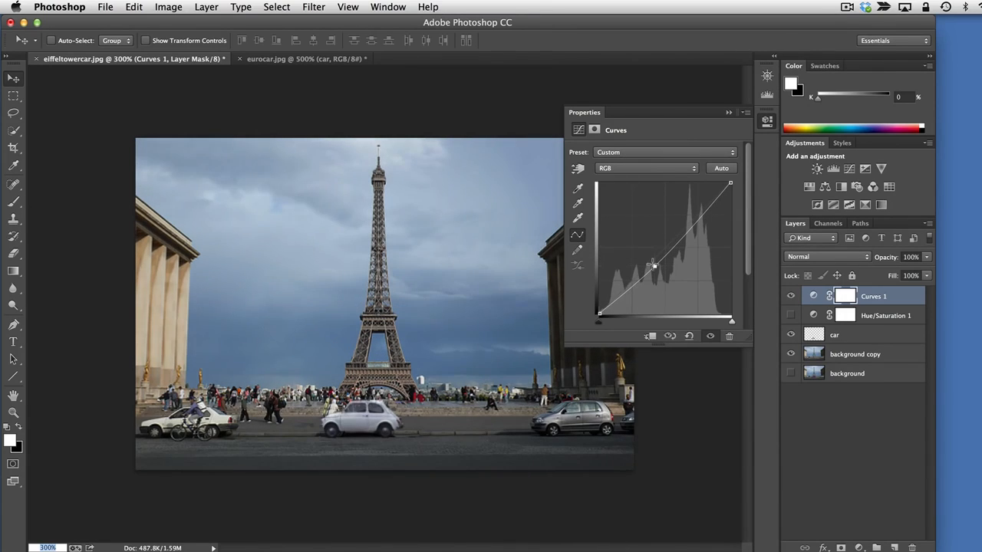
Deselect the layers and compare the colour image with the Curves 1 layer hidden and shown
{"action": "left_click", "coordinate": [799, 392]}
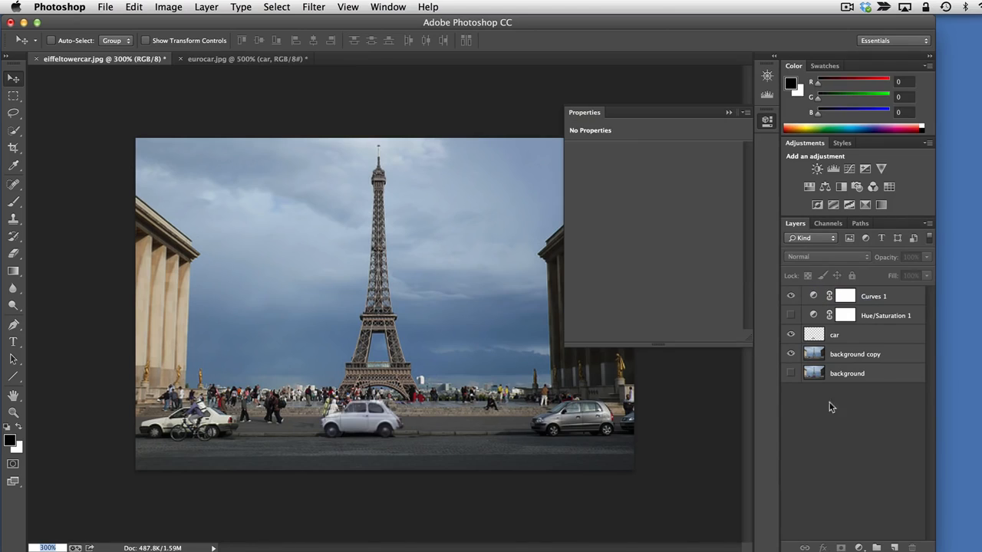
{"action": "left_click", "coordinate": [790, 296]}
{"action": "left_click", "coordinate": [791, 294]}
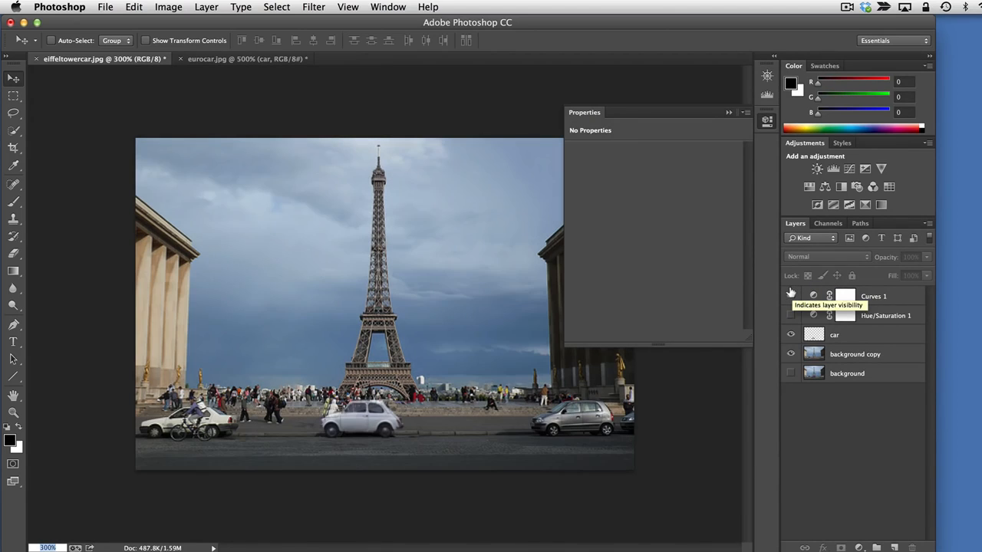
{"action": "left_click", "coordinate": [791, 294]}
{"action": "left_click", "coordinate": [791, 294]}
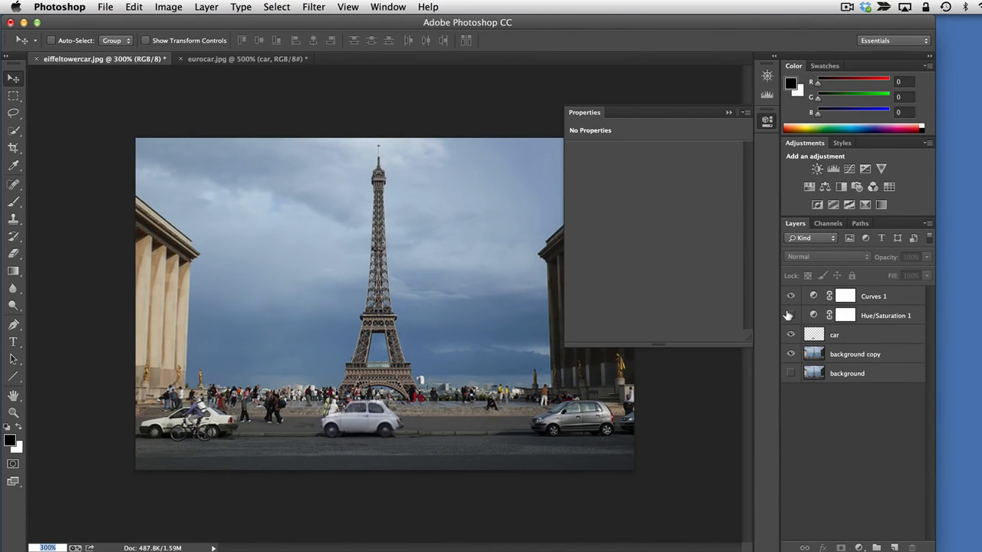
Show the Hue/Saturation 1 layer again and compare the black-and-white image with Curves 1 hidden and shown
{"action": "left_click", "coordinate": [790, 315]}
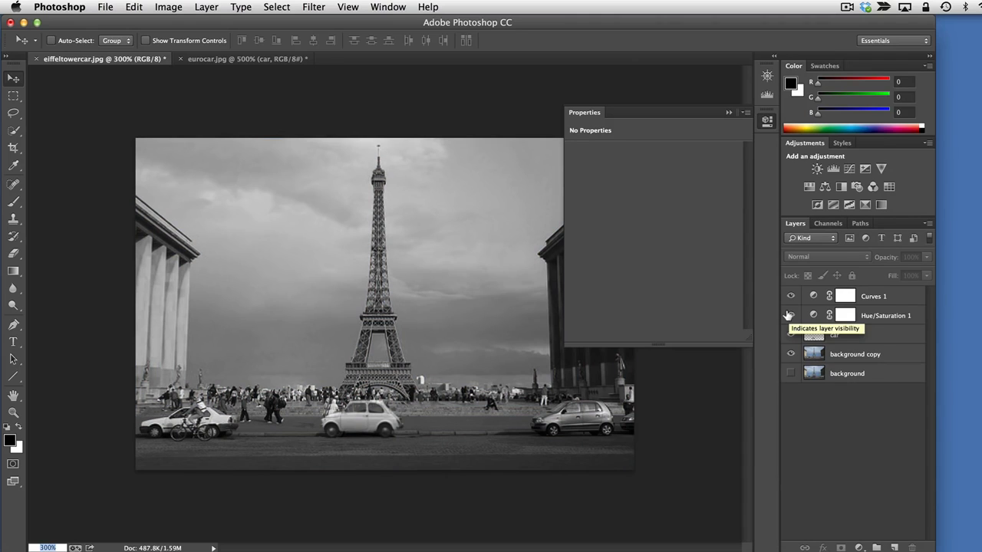
{"action": "left_click", "coordinate": [788, 294]}
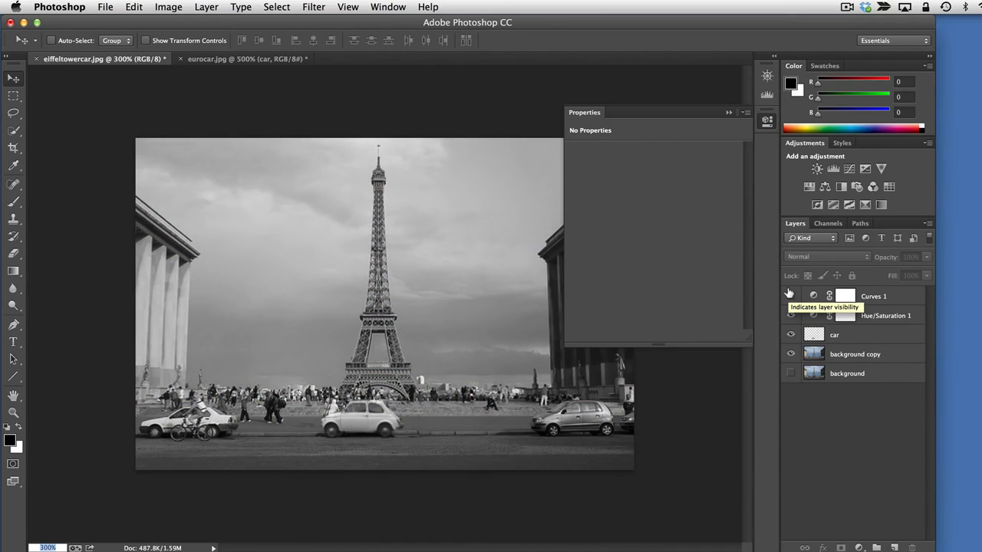
{"action": "left_click", "coordinate": [789, 294]}
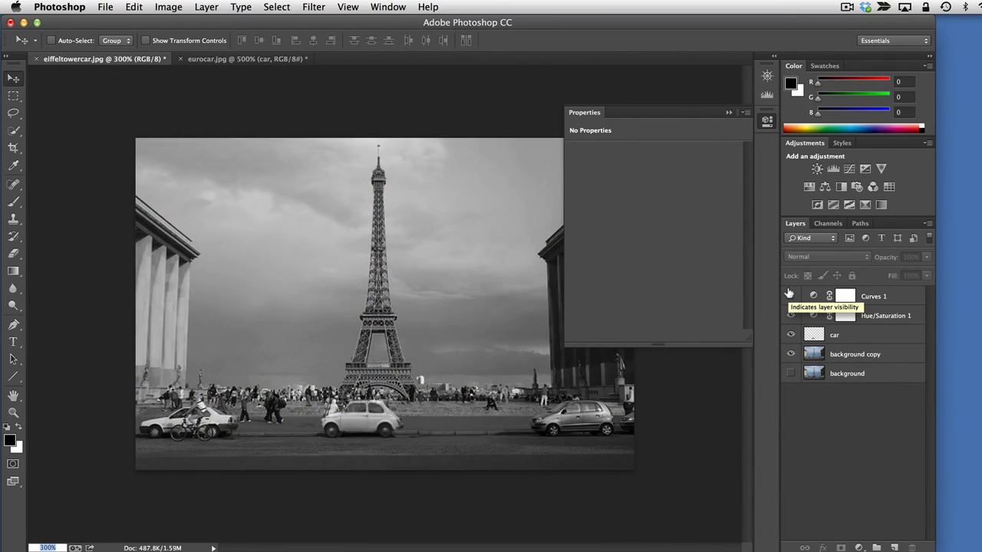
{"action": "left_click", "coordinate": [789, 294]}
{"action": "left_click", "coordinate": [789, 295]}
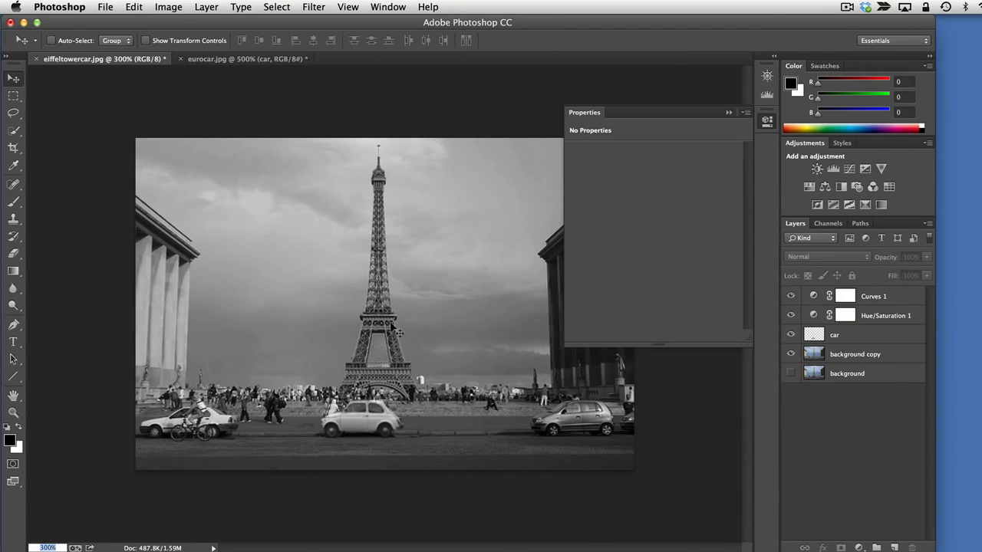
Collapse the adjustment properties and compare the whole black-and-white image with Curves 1 off and on, leaving it visible
{"action": "left_click", "coordinate": [767, 123]}
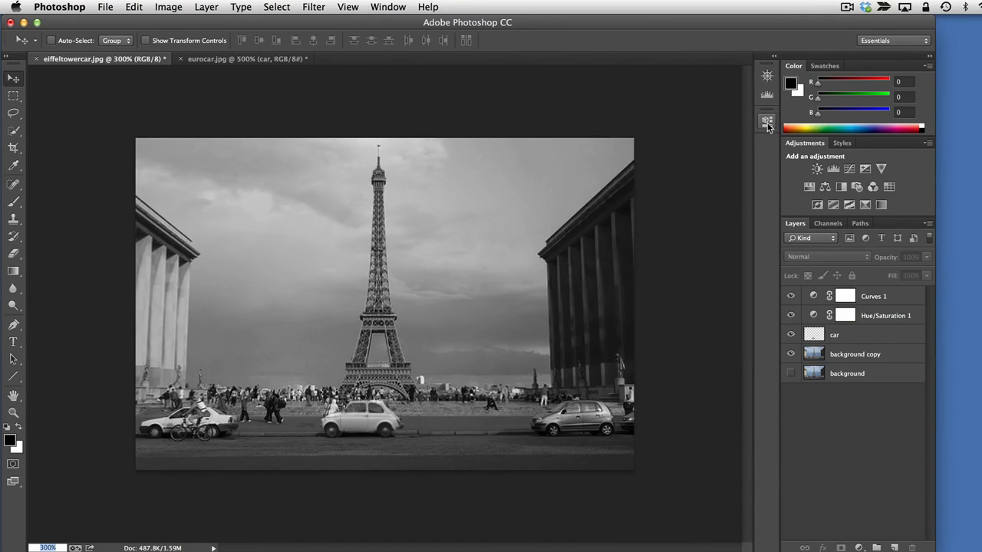
{"action": "left_click", "coordinate": [790, 295]}
{"action": "left_click", "coordinate": [790, 295]}
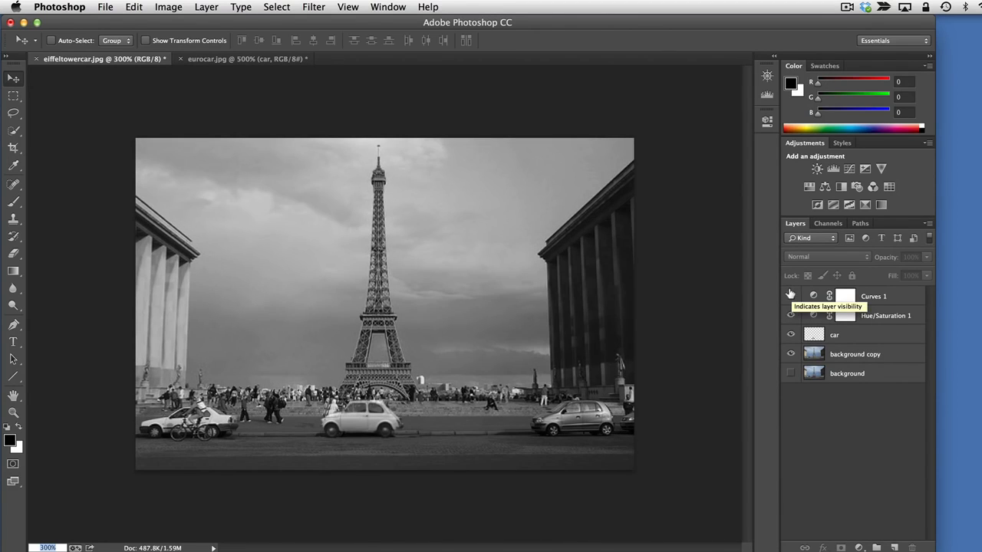
{"action": "left_click", "coordinate": [790, 294]}
{"action": "left_click", "coordinate": [791, 294]}
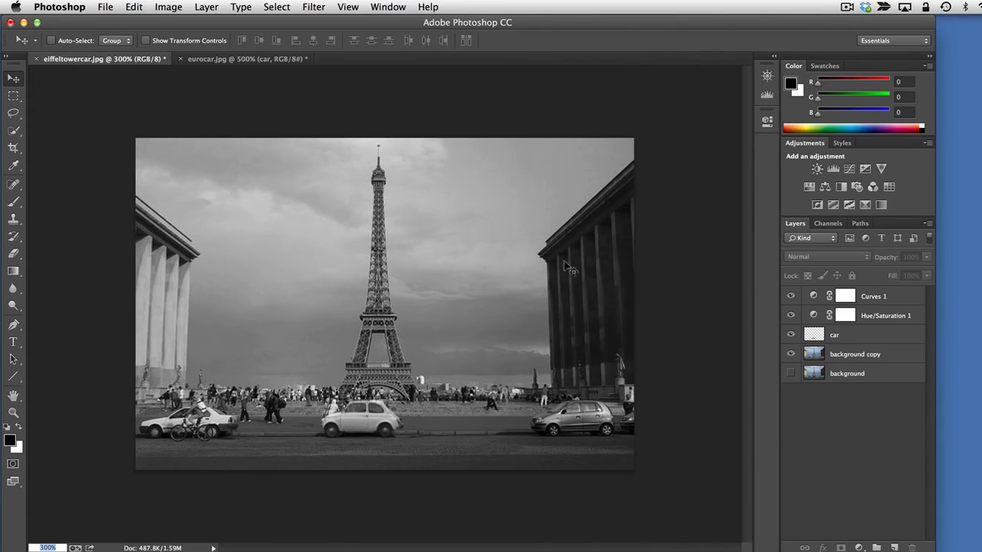
Compare the colour and black-and-white versions by hiding and showing the Hue/Saturation 1 layer, leaving it visible
{"action": "left_click", "coordinate": [790, 314]}
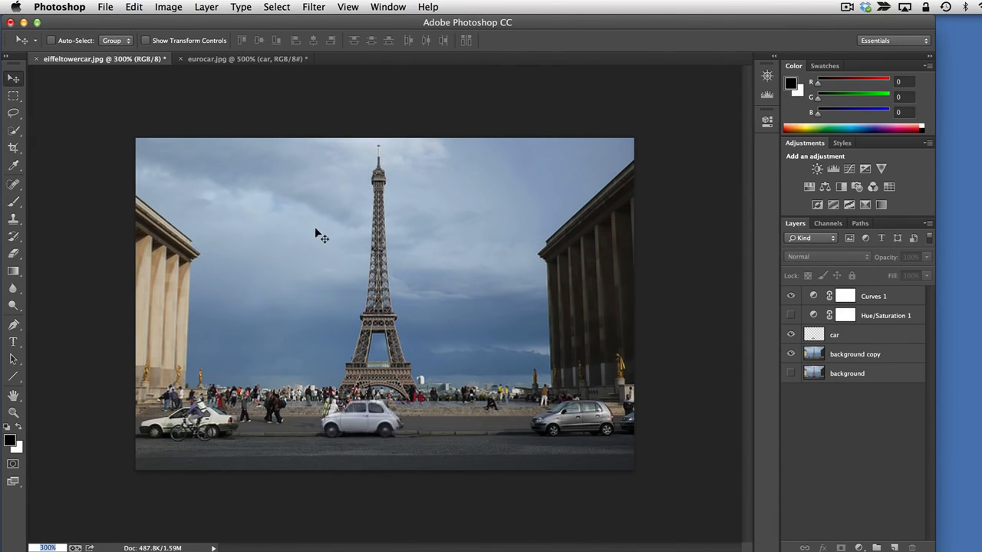
{"action": "left_click", "coordinate": [790, 372]}
{"action": "left_click", "coordinate": [791, 315]}
{"action": "left_click", "coordinate": [790, 315]}
{"action": "left_click", "coordinate": [790, 315]}
{"action": "left_click", "coordinate": [791, 316]}
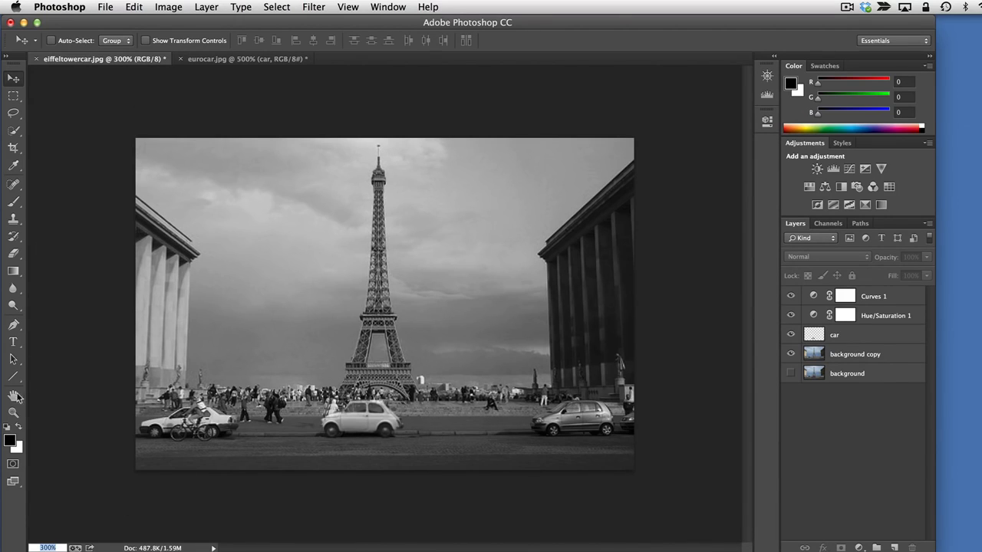
Add two-line black text reading "From Paris" and "With Love!" in Myriad Pro Regular 12 pt, starting in the sky beside the tower's top
{"action": "left_click", "coordinate": [13, 347]}
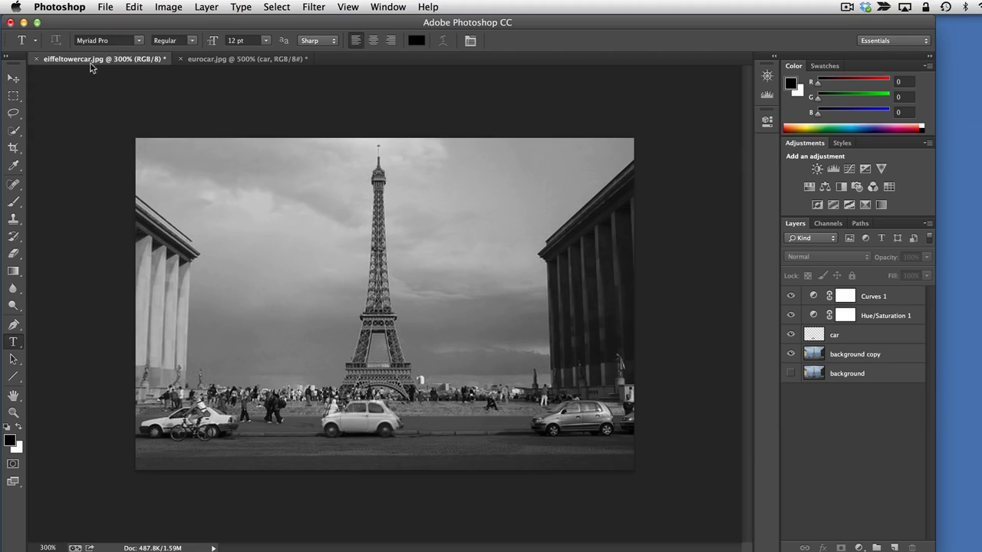
{"action": "left_click", "coordinate": [426, 178]}
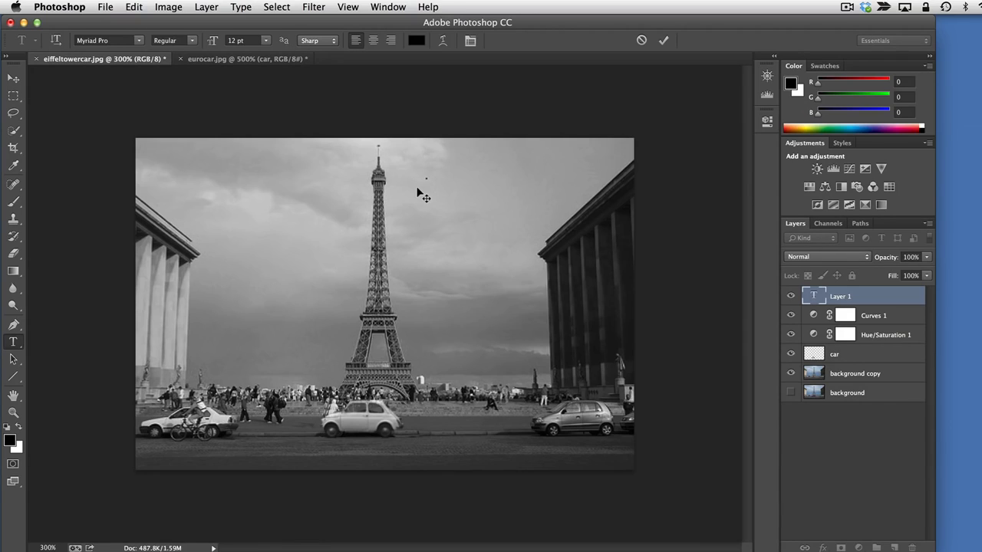
{"action": "type", "text": "From"}
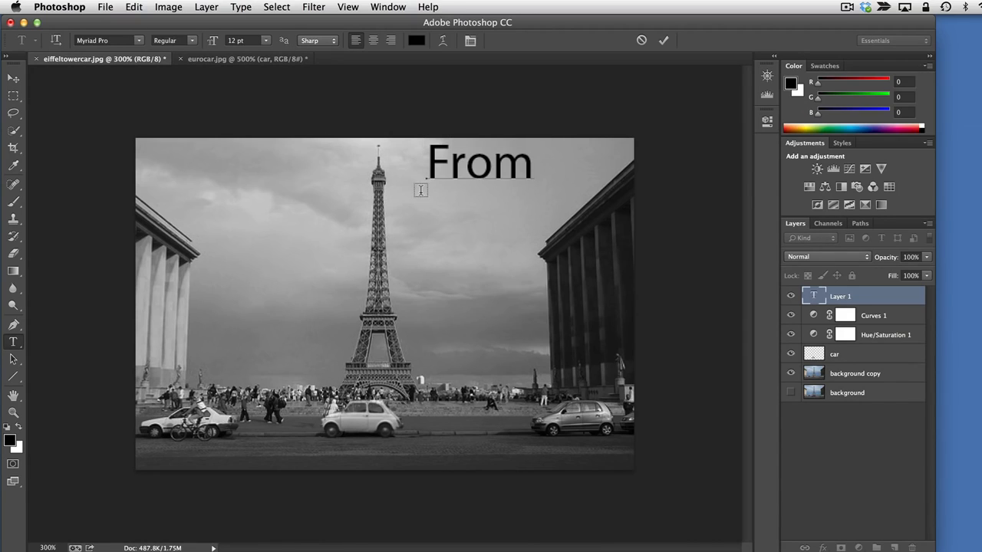
{"action": "type", "text": " Paris"}
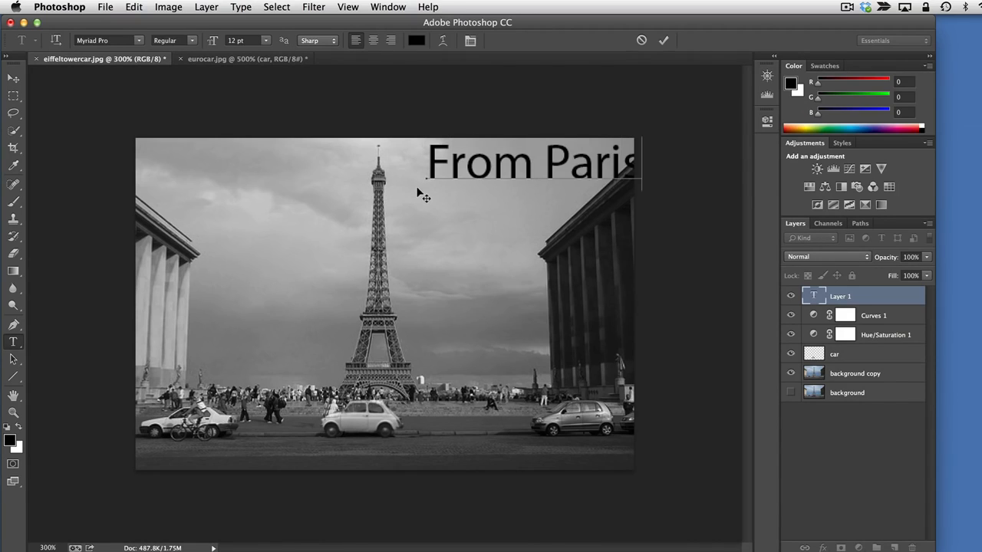
{"action": "key", "text": "Return"}
{"action": "type", "text": "With Love"}
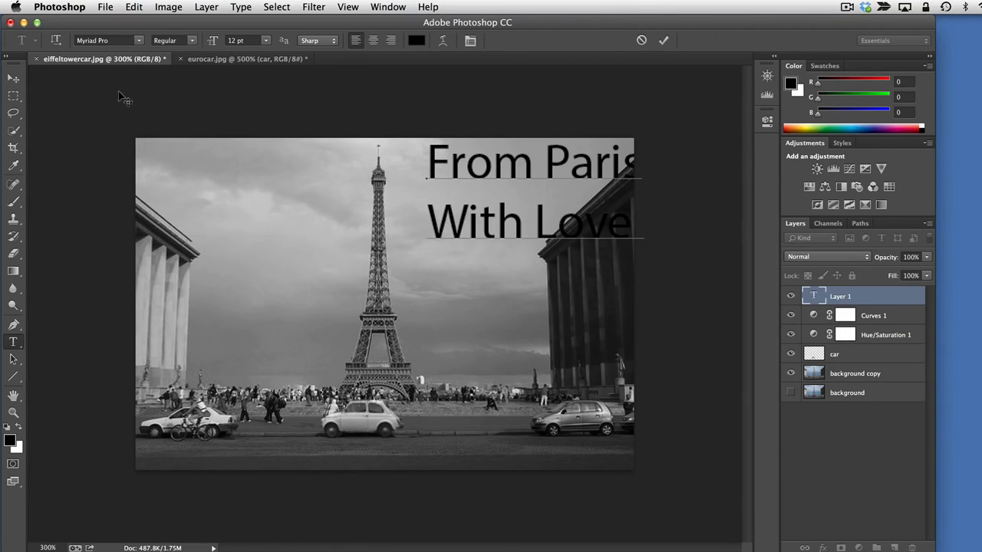
Move the text into the sky west of the tower, over the pale clouds, and scale it proportionally to about 74%
{"action": "left_click", "coordinate": [13, 79]}
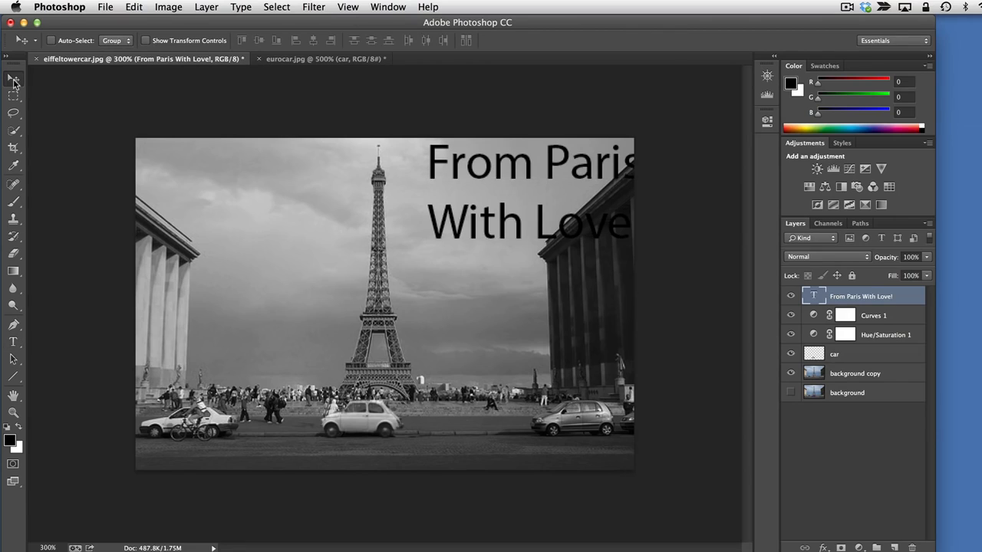
{"action": "left_click_drag", "start_coordinate": [483, 164], "coordinate": [237, 178]}
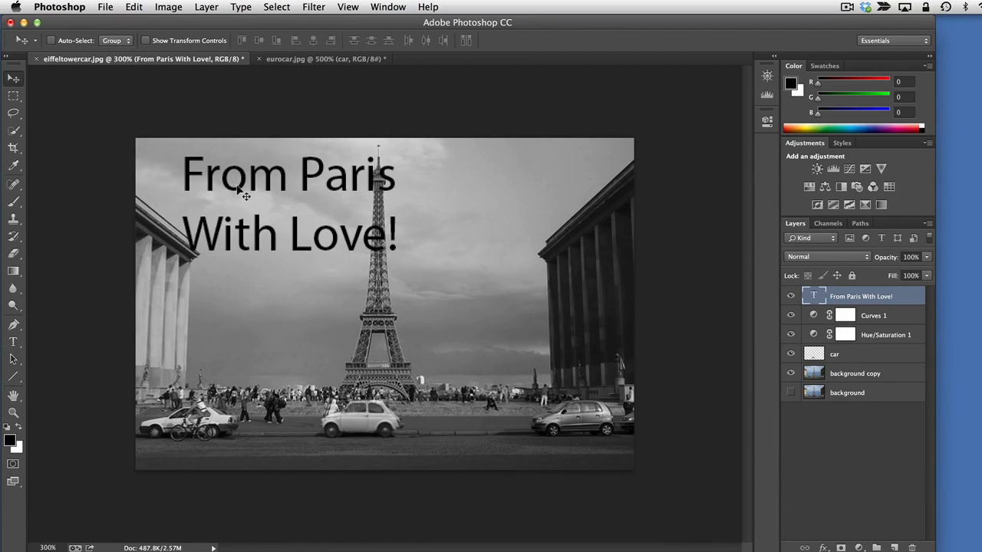
{"action": "key", "text": "ctrl+t"}
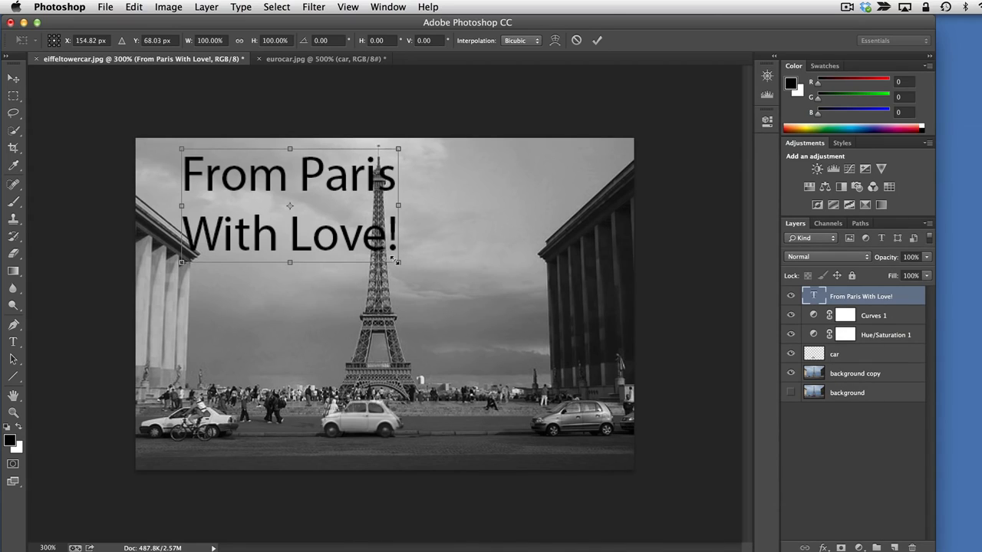
{"action": "left_click_drag", "start_coordinate": [394, 259], "coordinate": [342, 227]}
{"action": "left_click_drag", "start_coordinate": [240, 181], "coordinate": [251, 181]}
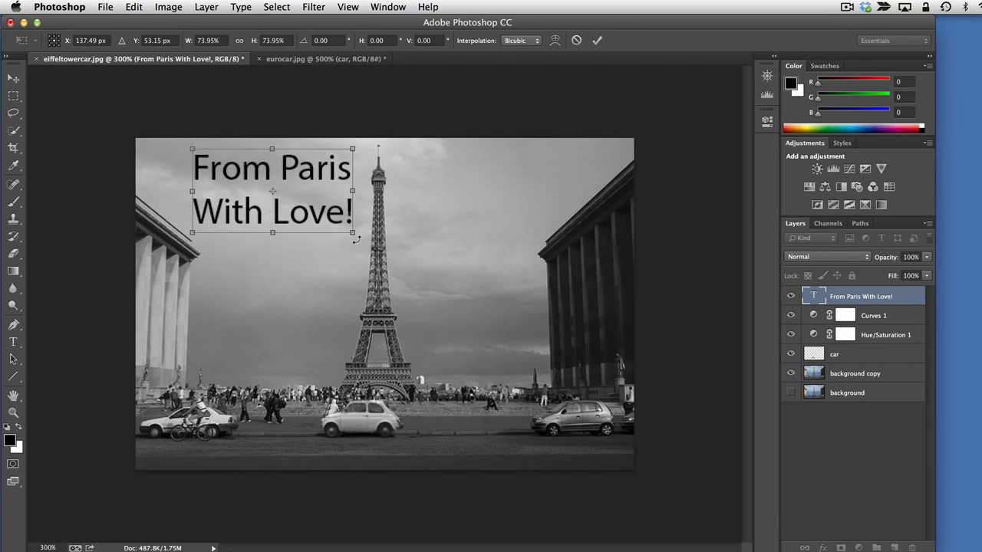
Rotate the text about 22° counterclockwise, shift it slightly down so it fits inside the image, and apply the transform
{"action": "left_click_drag", "start_coordinate": [356, 240], "coordinate": [369, 203]}
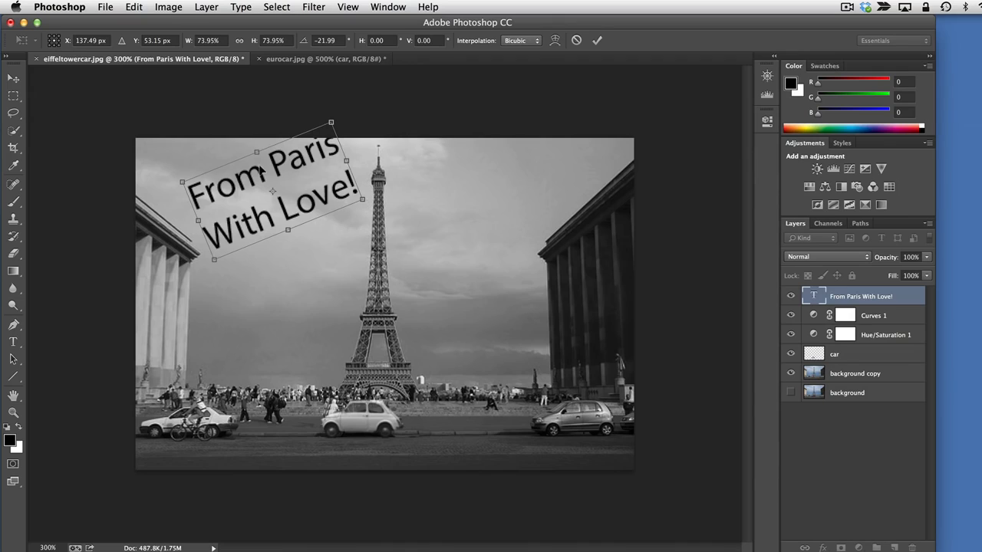
{"action": "left_click_drag", "start_coordinate": [261, 171], "coordinate": [270, 188]}
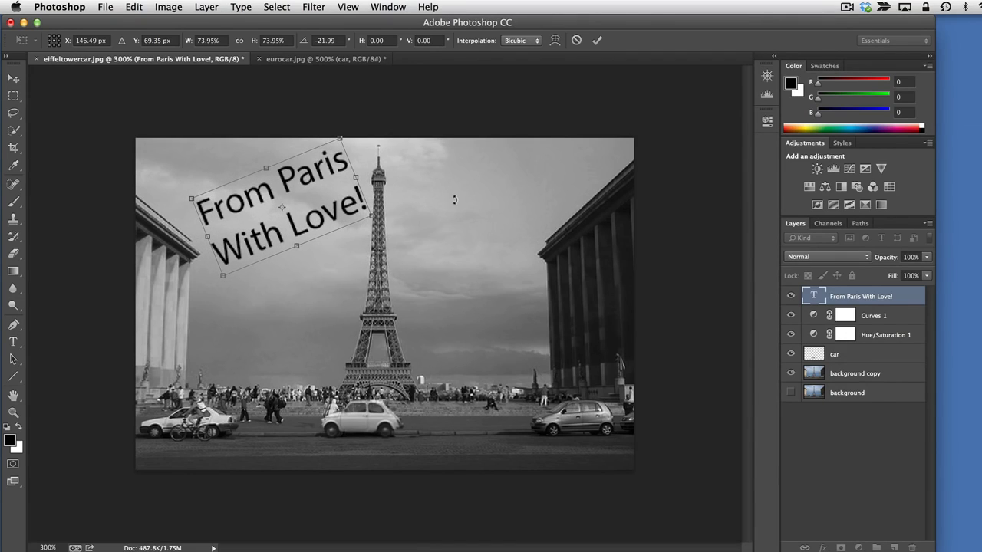
{"action": "key", "text": "Return"}
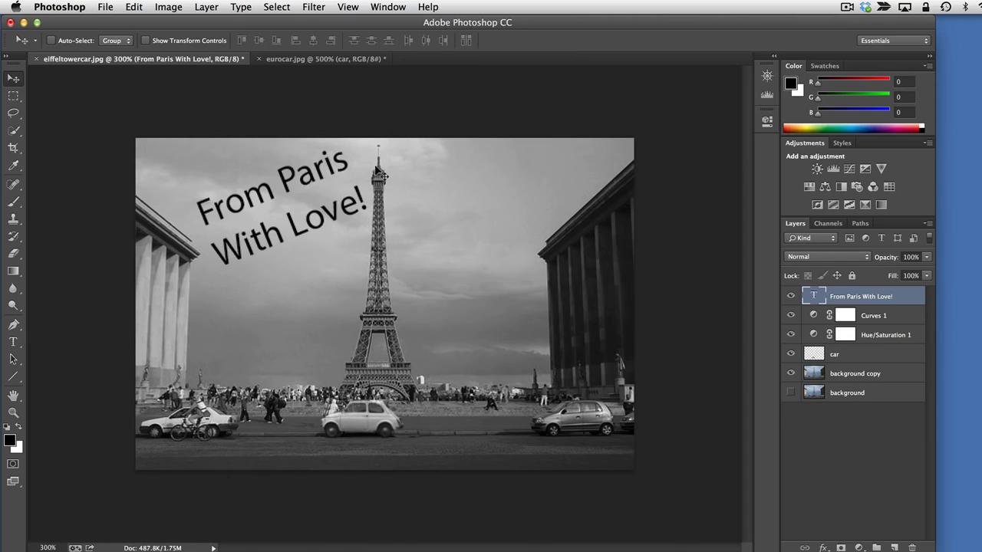
Create a new empty layer above the text layer and name it Light
{"action": "left_click", "coordinate": [894, 547]}
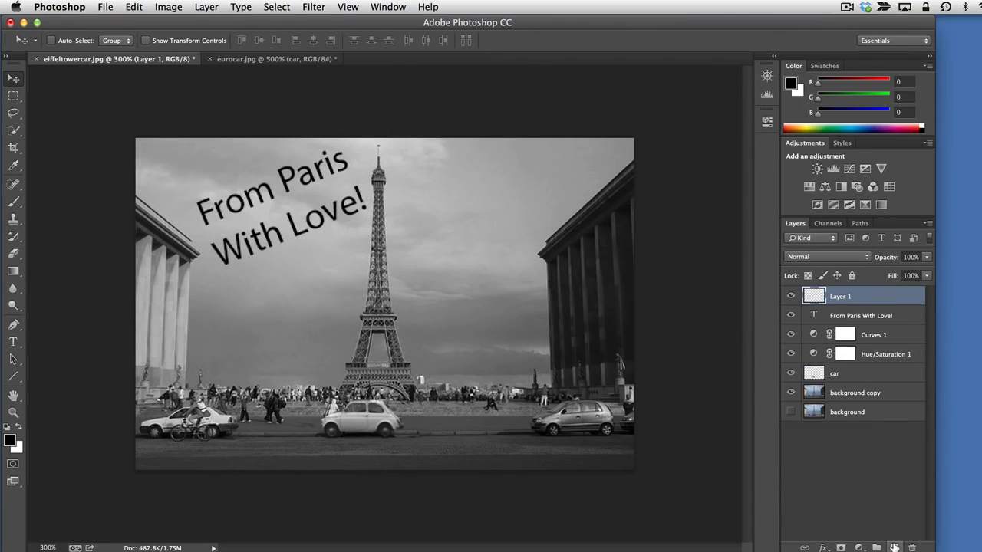
{"action": "double_click", "coordinate": [835, 295]}
{"action": "type", "text": "light"}
{"action": "key", "text": "Return"}
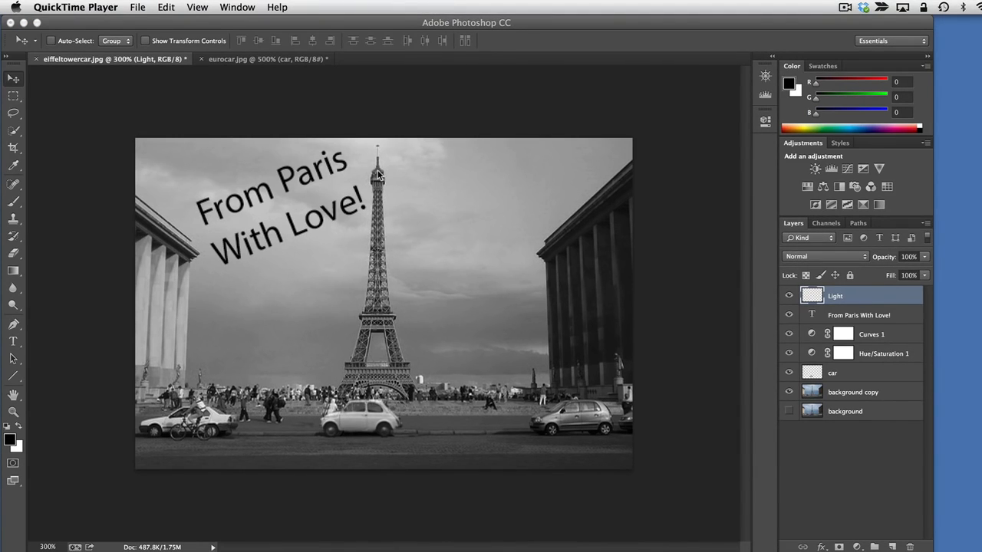
Activate the Brush tool, try several brush presets, and settle on the soft round 45 px preset
{"action": "left_click", "coordinate": [13, 204]}
{"action": "left_click", "coordinate": [13, 204]}
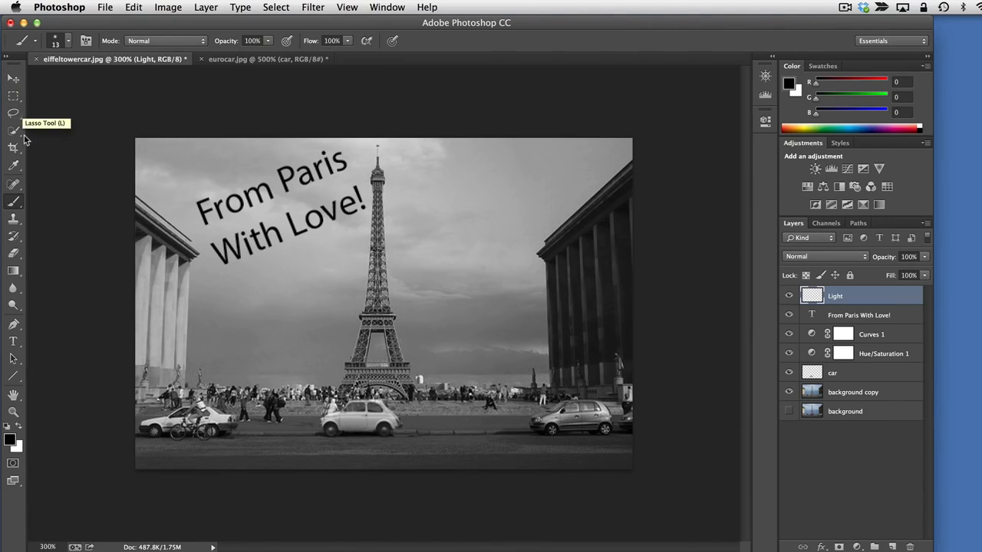
{"action": "left_click", "coordinate": [21, 206]}
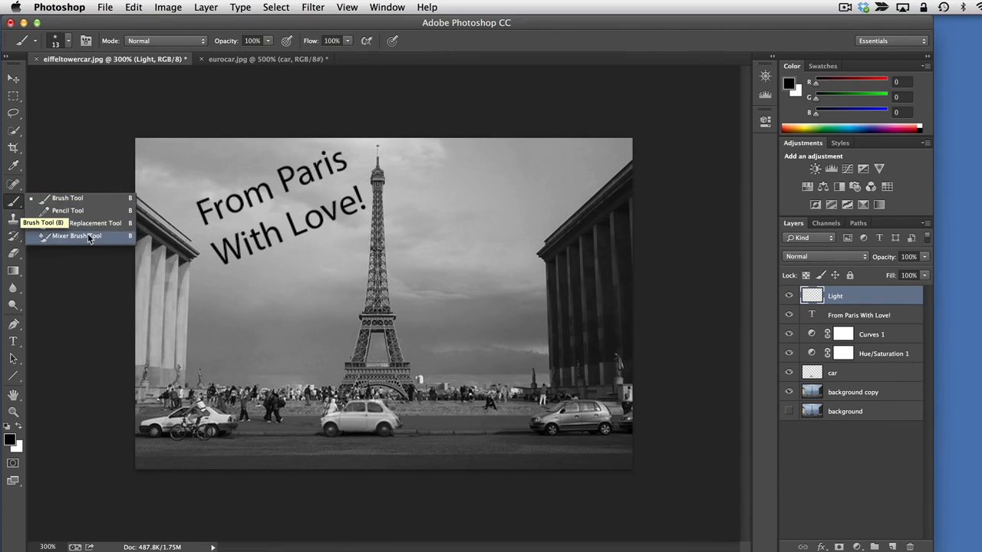
{"action": "left_click", "coordinate": [16, 204]}
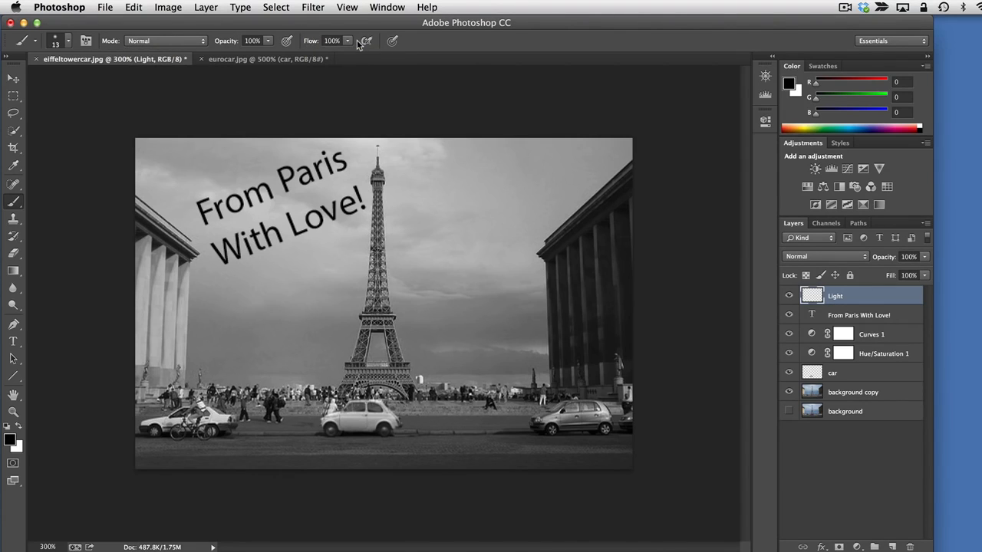
{"action": "left_click", "coordinate": [68, 41]}
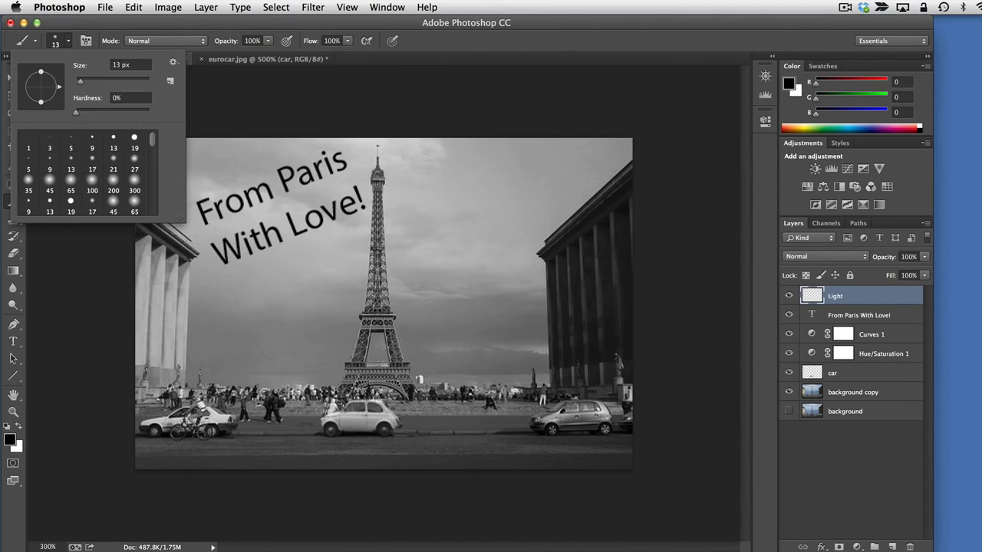
{"action": "left_click", "coordinate": [111, 178]}
{"action": "left_click", "coordinate": [28, 184]}
{"action": "left_click", "coordinate": [50, 183]}
{"action": "left_click", "coordinate": [134, 139]}
{"action": "left_click", "coordinate": [48, 178]}
{"action": "left_click", "coordinate": [70, 41]}
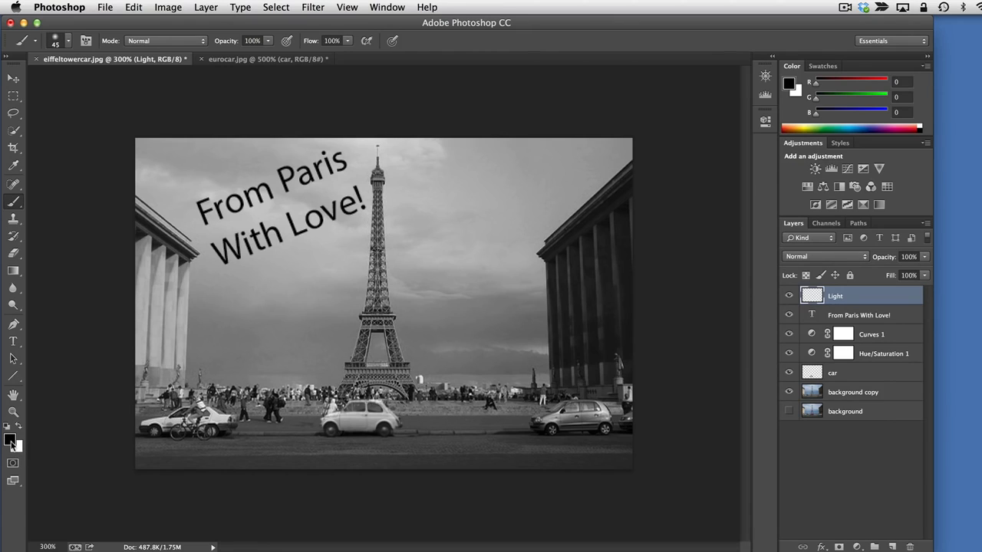
Set the foreground colour to a gold tone with R 165, G 140, B 51
{"action": "left_click", "coordinate": [9, 440]}
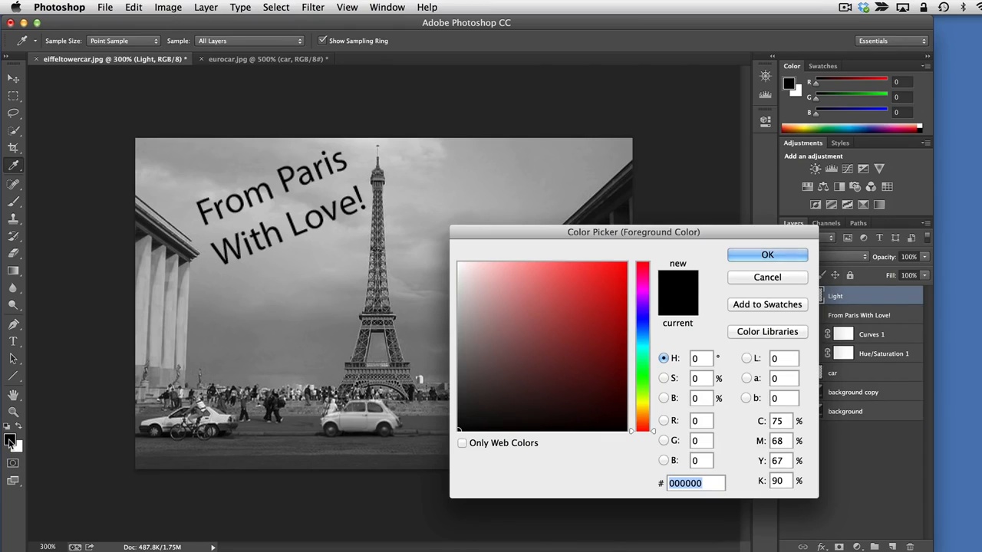
{"action": "left_click", "coordinate": [699, 420]}
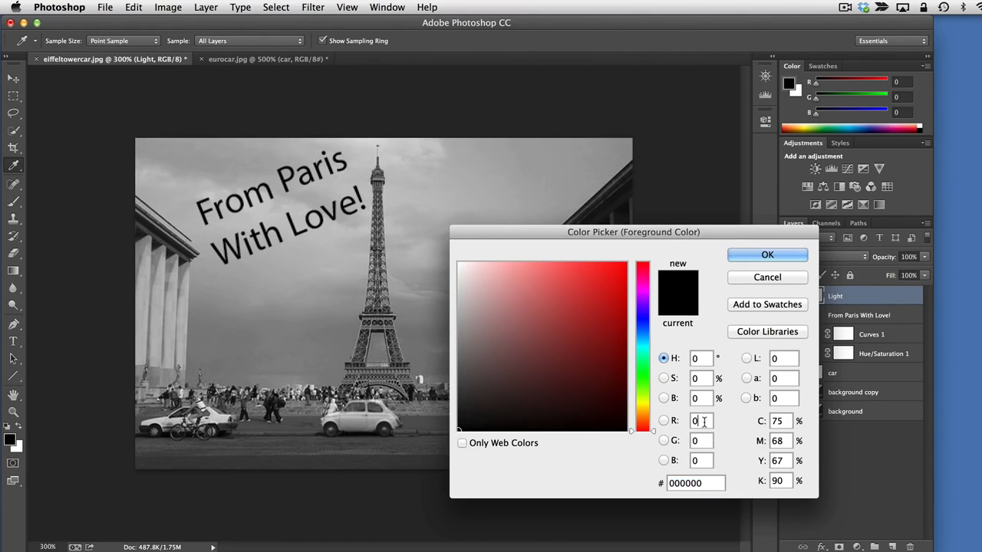
{"action": "left_click", "coordinate": [664, 421]}
{"action": "left_click", "coordinate": [694, 421]}
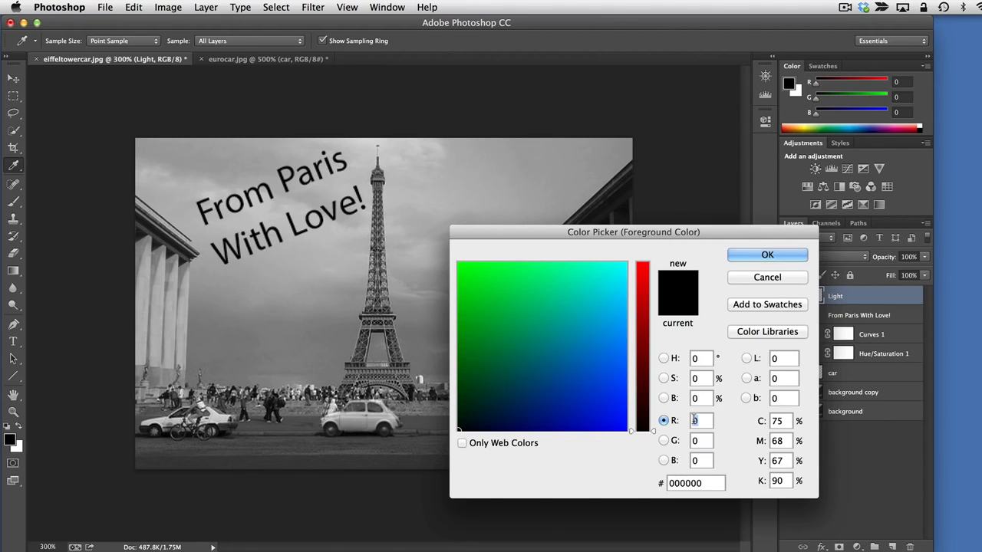
{"action": "type", "text": "165"}
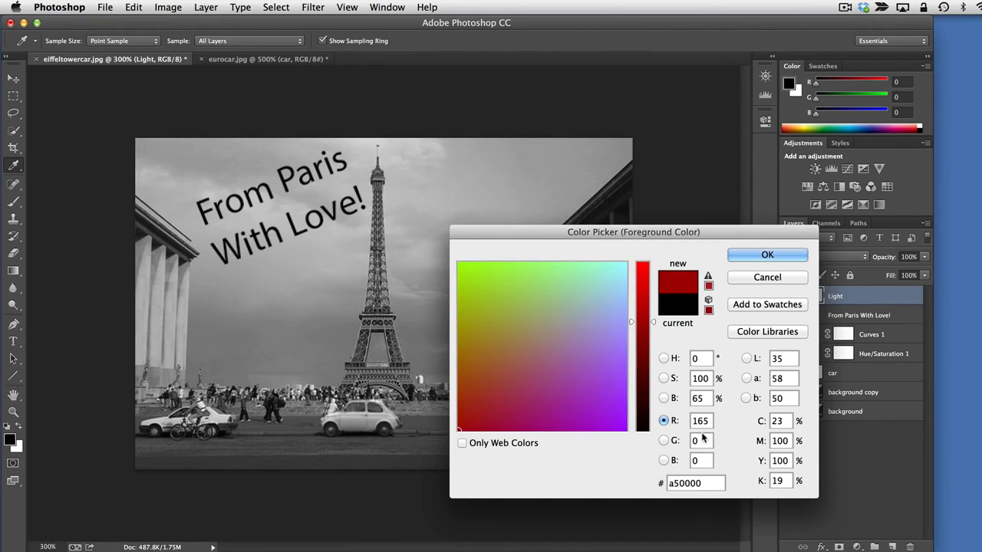
{"action": "left_click", "coordinate": [702, 440]}
{"action": "type", "text": "140"}
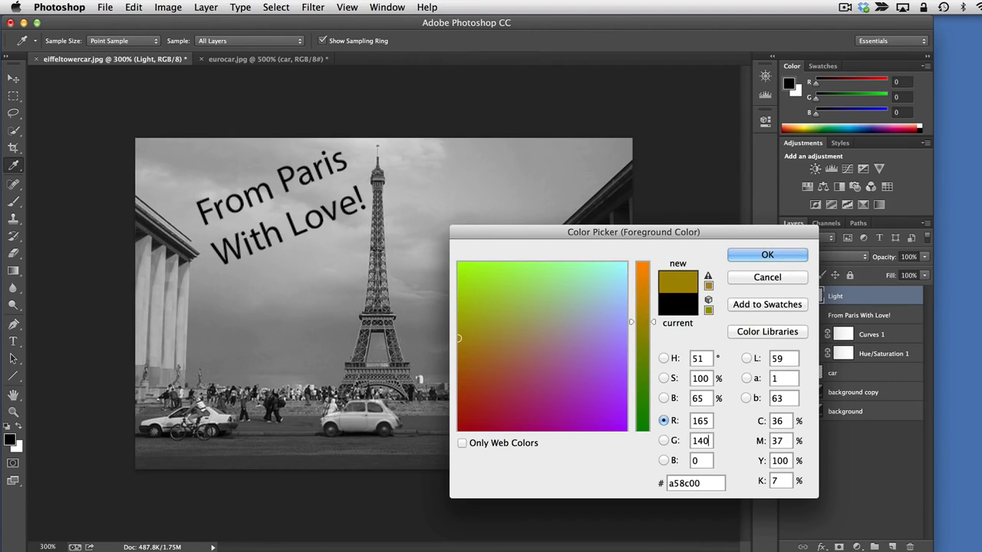
{"action": "left_click", "coordinate": [698, 460]}
{"action": "type", "text": "51"}
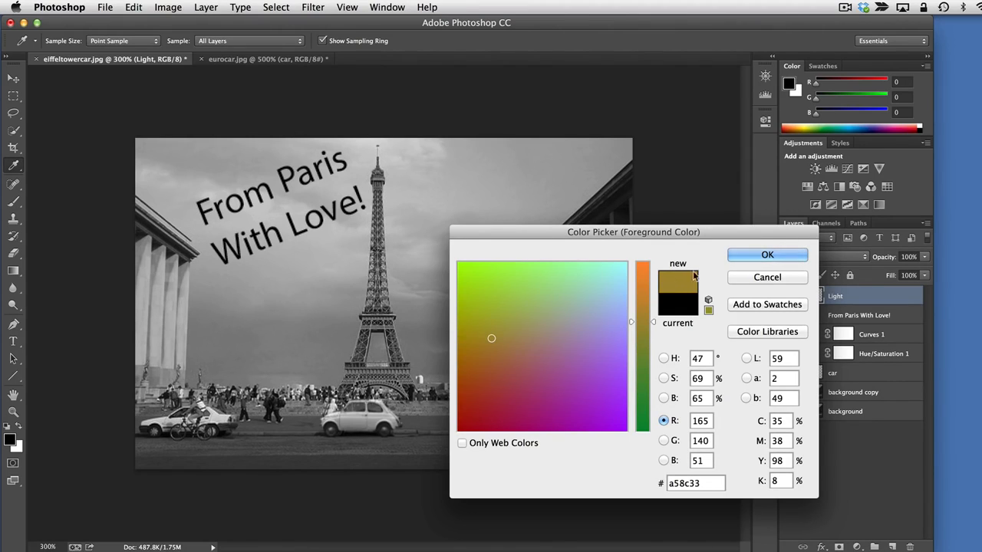
{"action": "type", "text": "b"}
{"action": "left_click", "coordinate": [767, 255]}
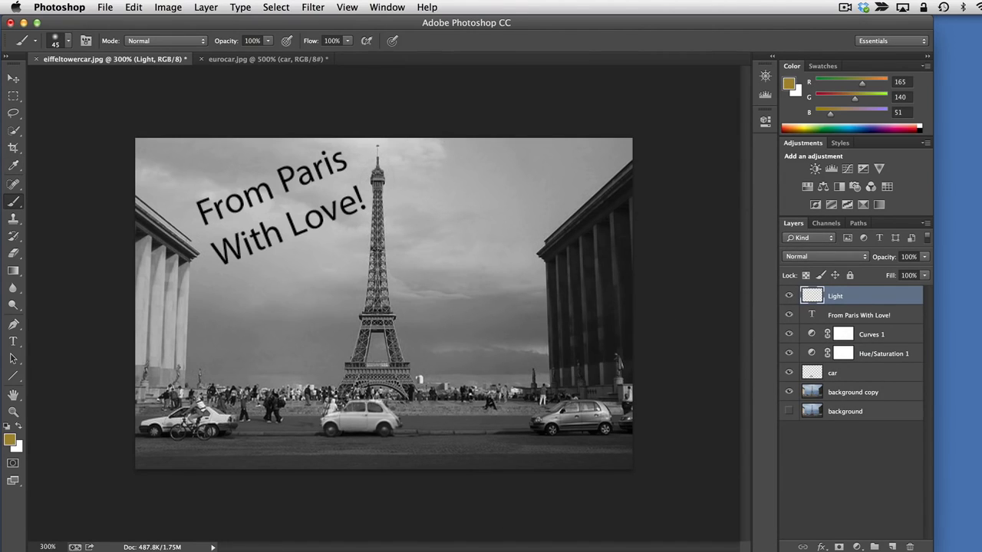
Paint a soft gold dab on the top of the Eiffel Tower at 45 px, and dab the same spot with the soft 13 px brush
{"action": "left_click", "coordinate": [377, 178]}
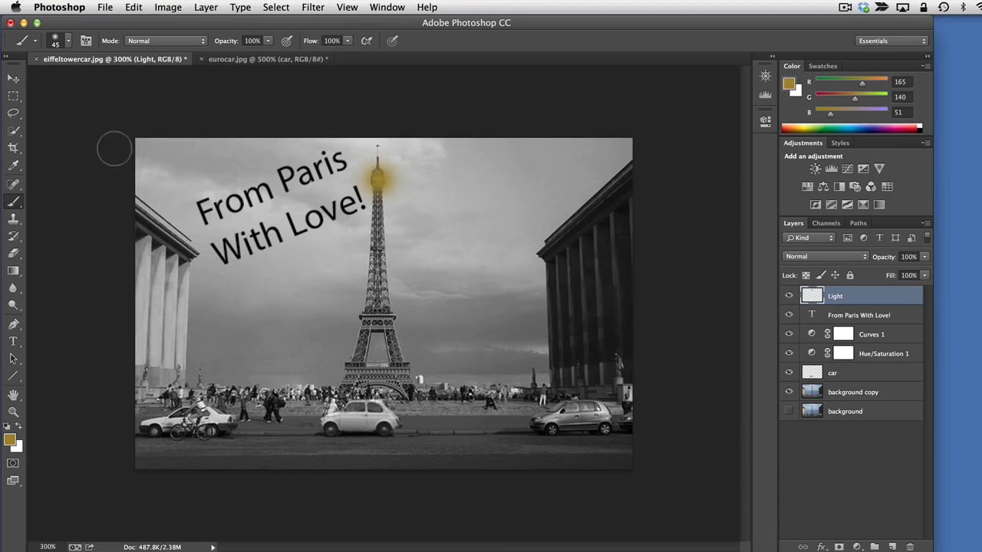
{"action": "left_click", "coordinate": [69, 41]}
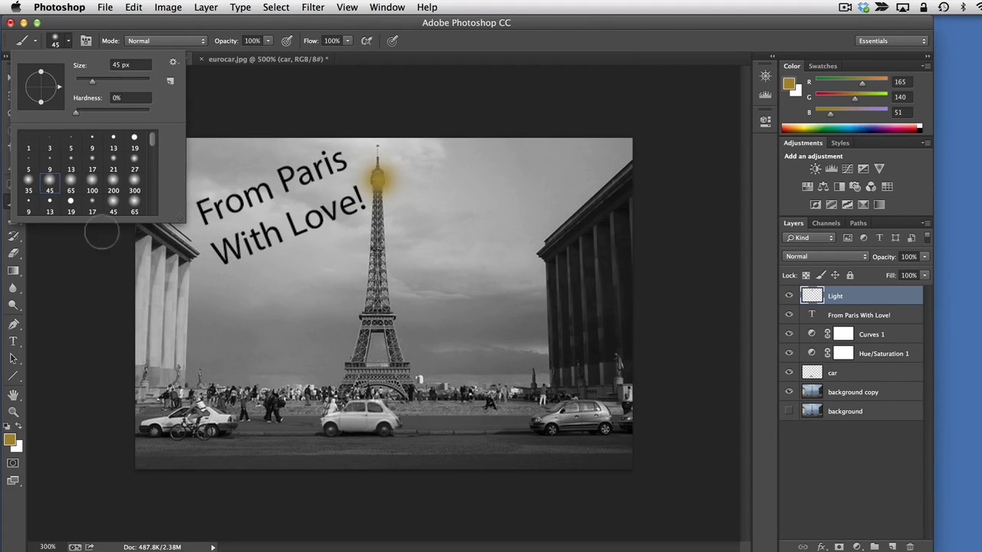
{"action": "left_click", "coordinate": [111, 158]}
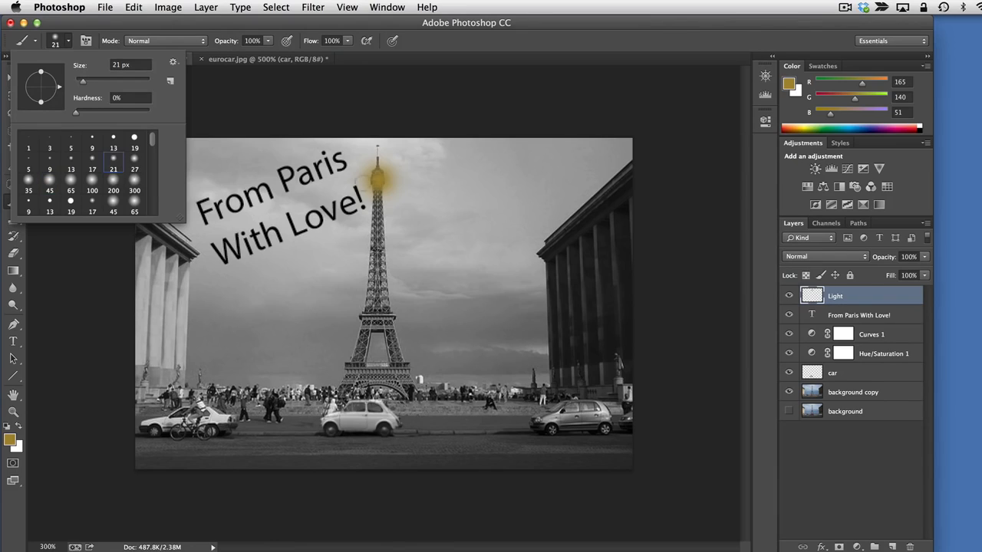
{"action": "left_click", "coordinate": [70, 160]}
{"action": "left_click", "coordinate": [376, 178]}
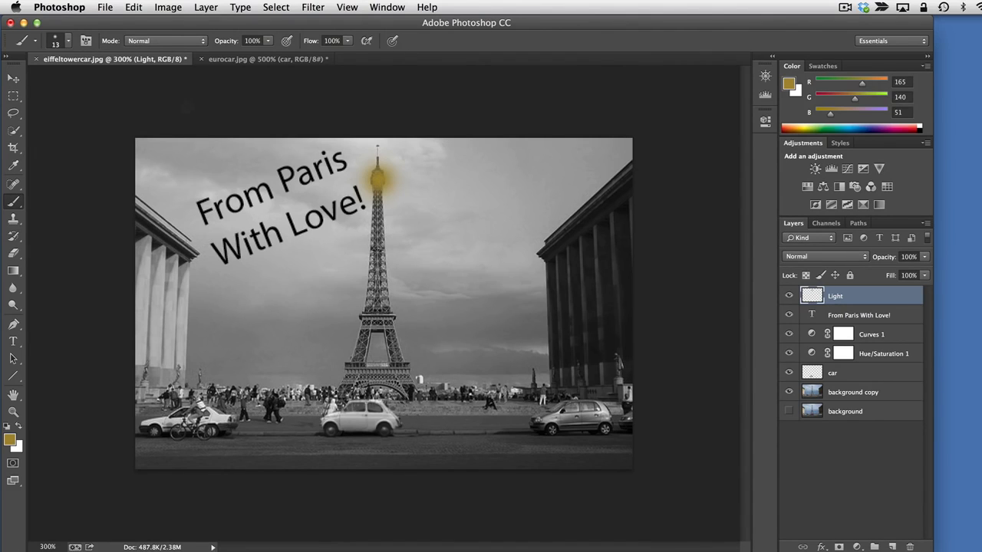
Switch to the soft 100 px brush and paint one large gold glow around the top of the Eiffel Tower
{"action": "left_click", "coordinate": [70, 41]}
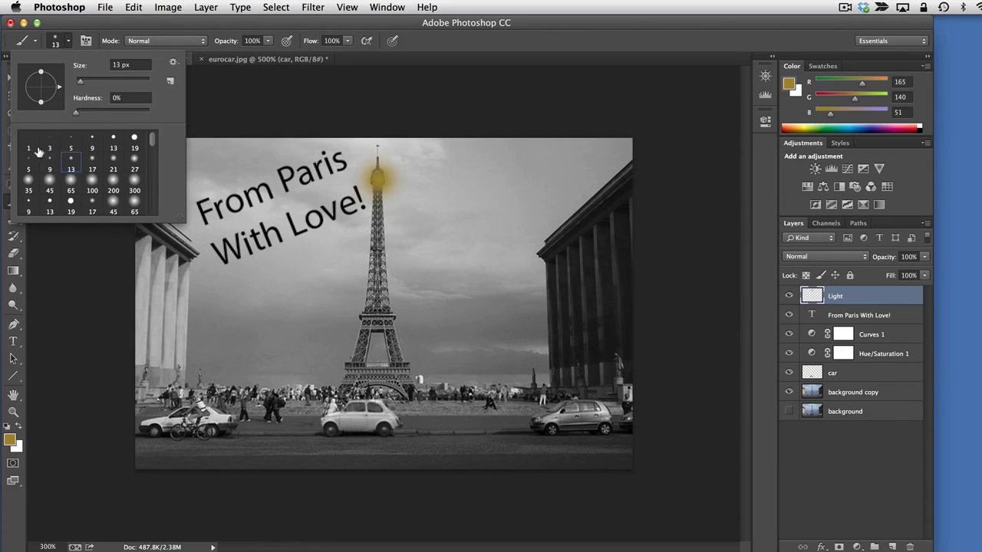
{"action": "left_click", "coordinate": [92, 191]}
{"action": "left_click", "coordinate": [377, 186]}
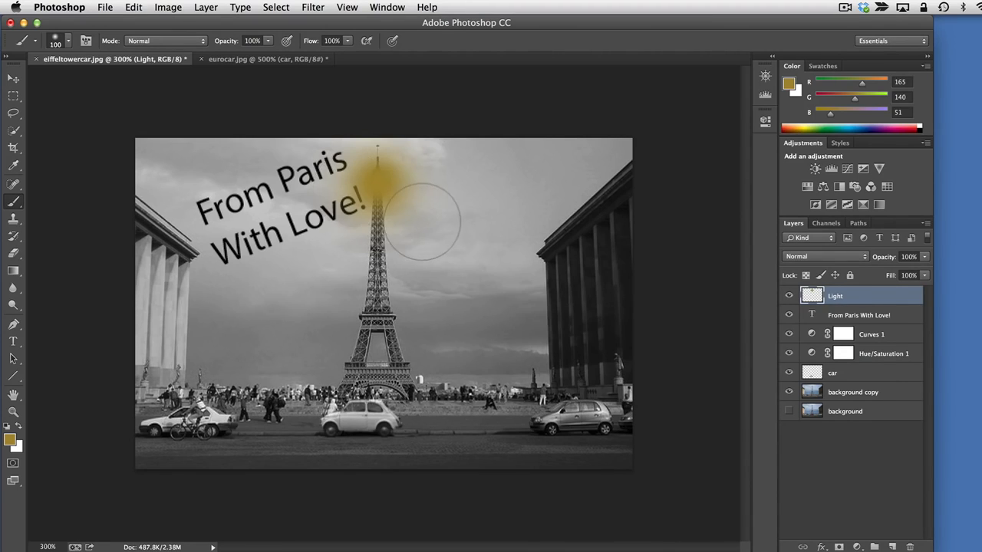
{"action": "left_click", "coordinate": [69, 43]}
{"action": "left_click", "coordinate": [69, 43]}
Open the document history and revert to the state before the large 100 px gold glow stroke
{"action": "left_click", "coordinate": [764, 80]}
{"action": "left_click", "coordinate": [764, 79]}
{"action": "left_click", "coordinate": [382, 8]}
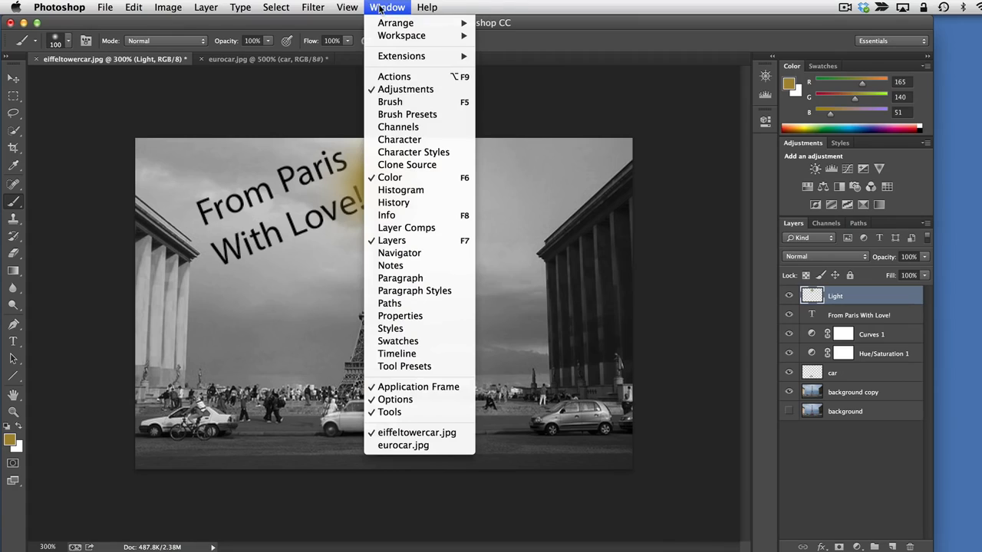
{"action": "left_click", "coordinate": [441, 204]}
{"action": "left_click", "coordinate": [692, 295]}
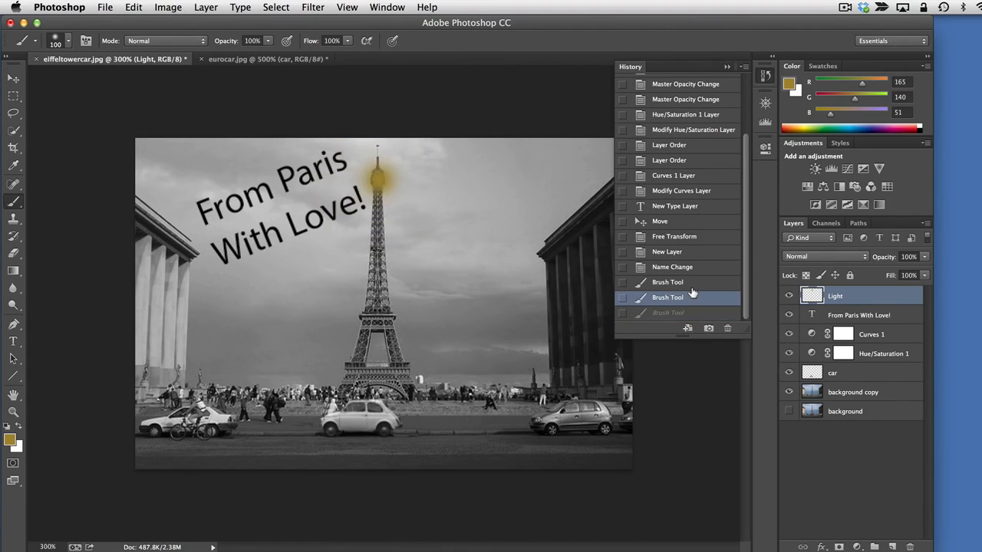
Choose the soft round 65 px brush and dab one gold glow on the top of the Eiffel Tower
{"action": "left_click", "coordinate": [67, 44]}
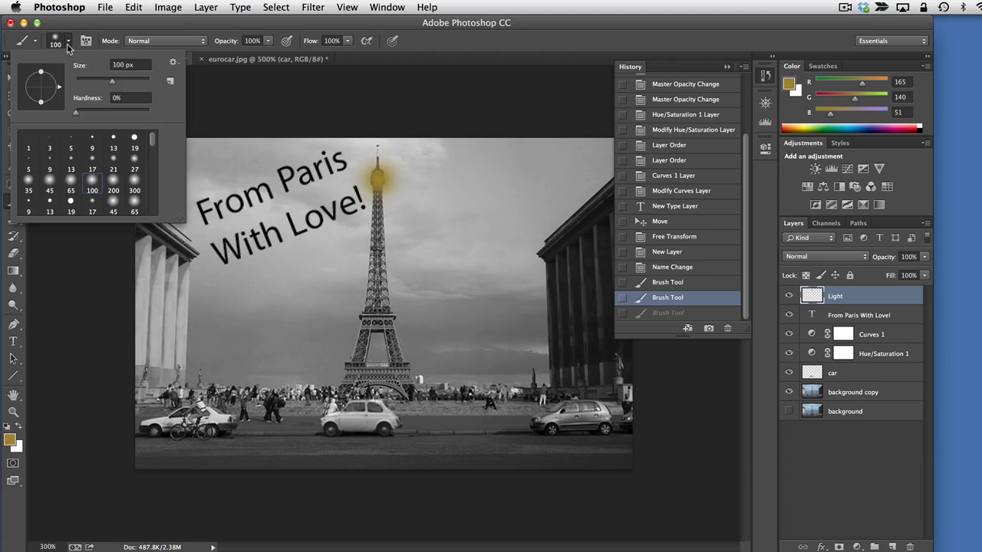
{"action": "left_click", "coordinate": [71, 181]}
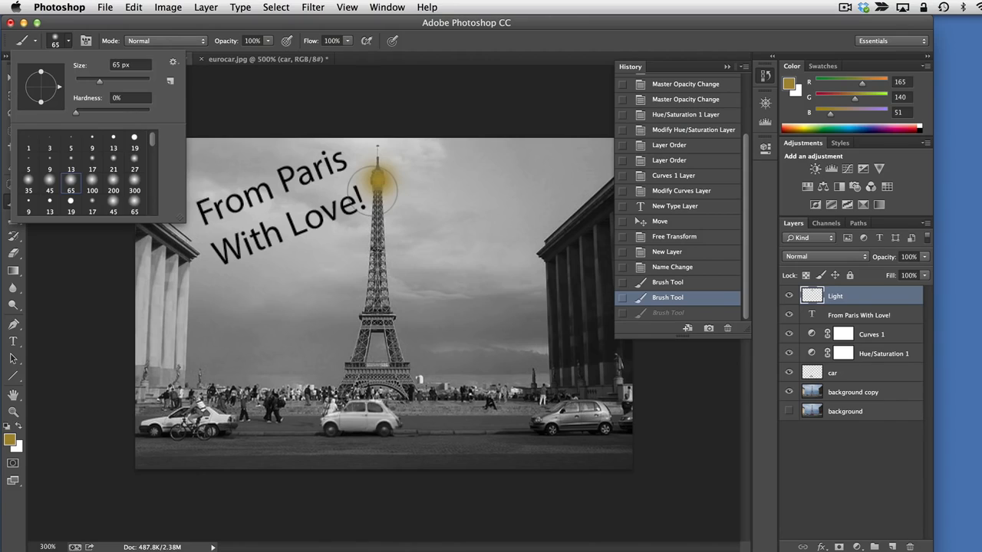
{"action": "left_click", "coordinate": [377, 181]}
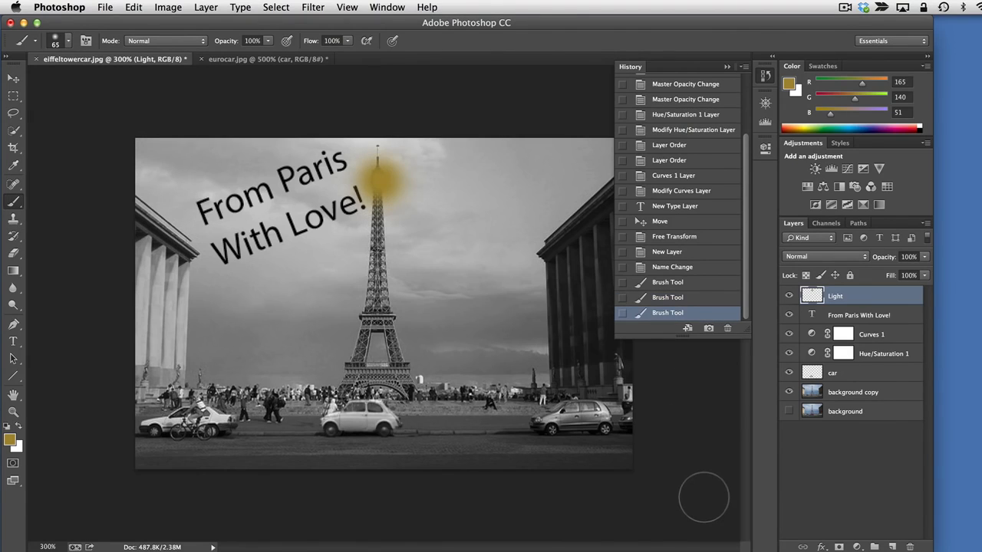
Nudge the Light layer slightly upward with the Move tool and collapse the document history
{"action": "left_click", "coordinate": [14, 79]}
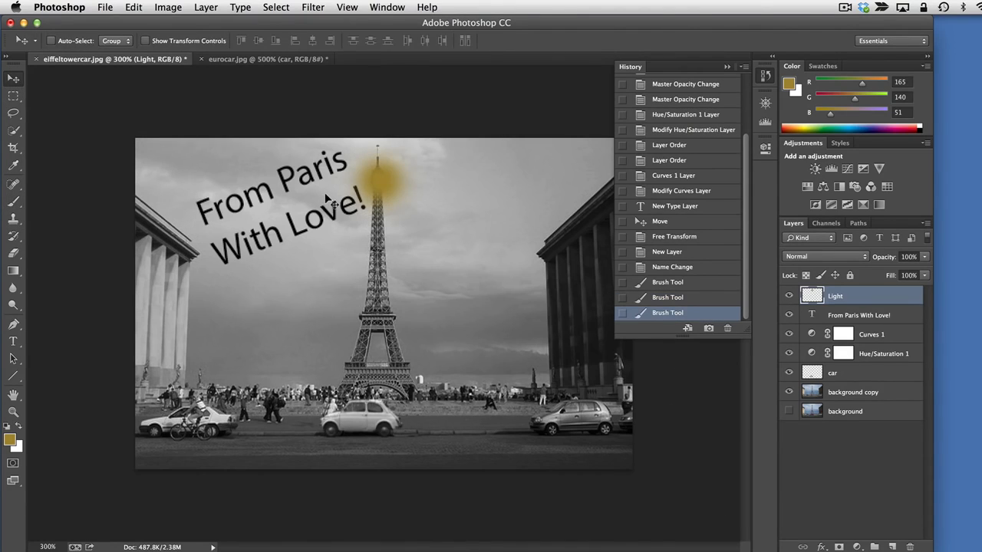
{"action": "key", "text": "Up"}
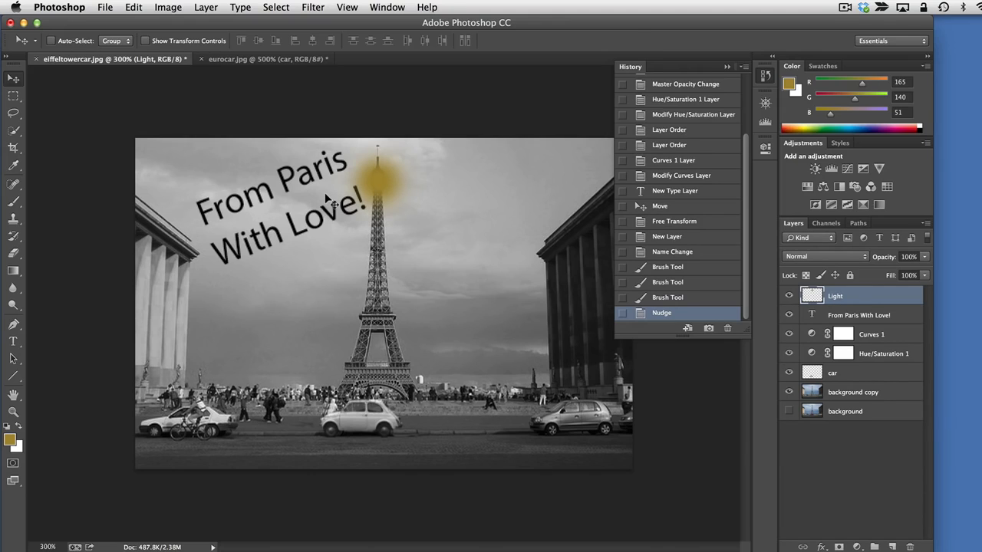
{"action": "left_click", "coordinate": [13, 96]}
{"action": "key", "text": "v"}
{"action": "left_click", "coordinate": [765, 75]}
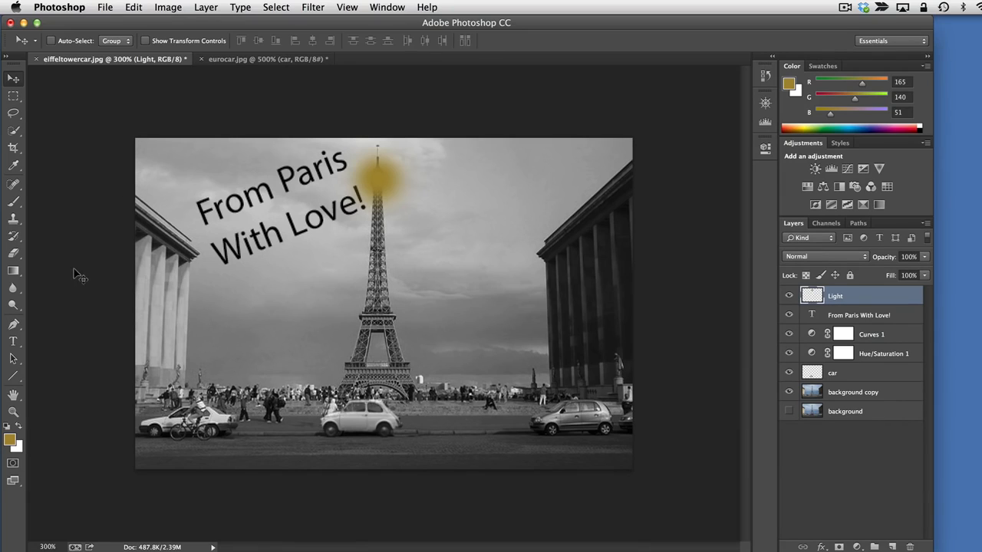
{"action": "left_click", "coordinate": [13, 341]}
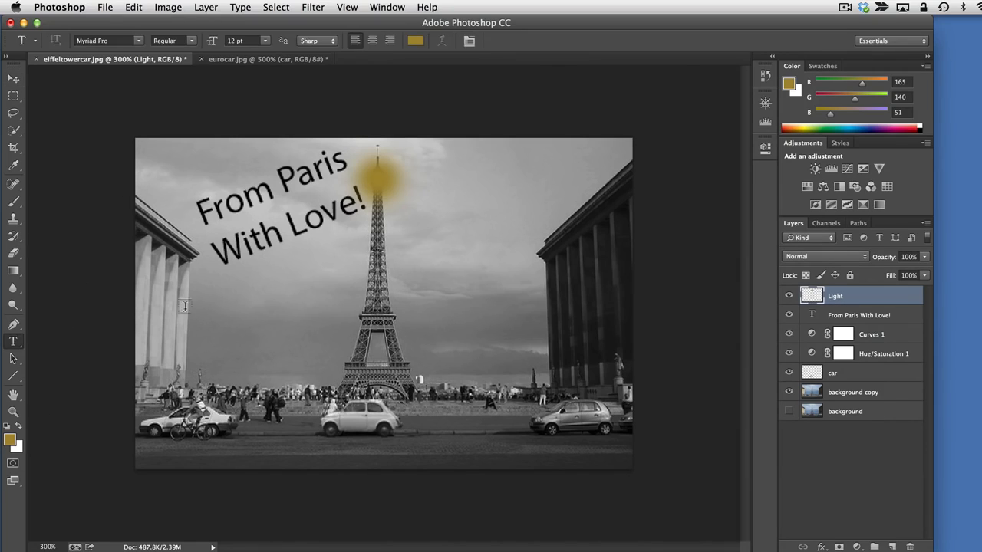
{"action": "left_click", "coordinate": [428, 174]}
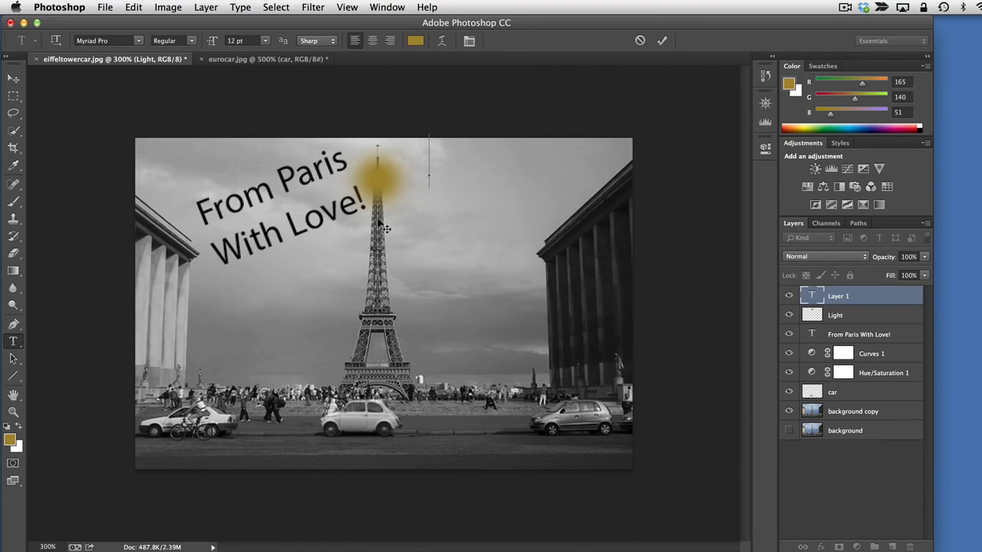
{"action": "left_click_drag", "start_coordinate": [399, 212], "coordinate": [416, 279]}
{"action": "left_click", "coordinate": [906, 544]}
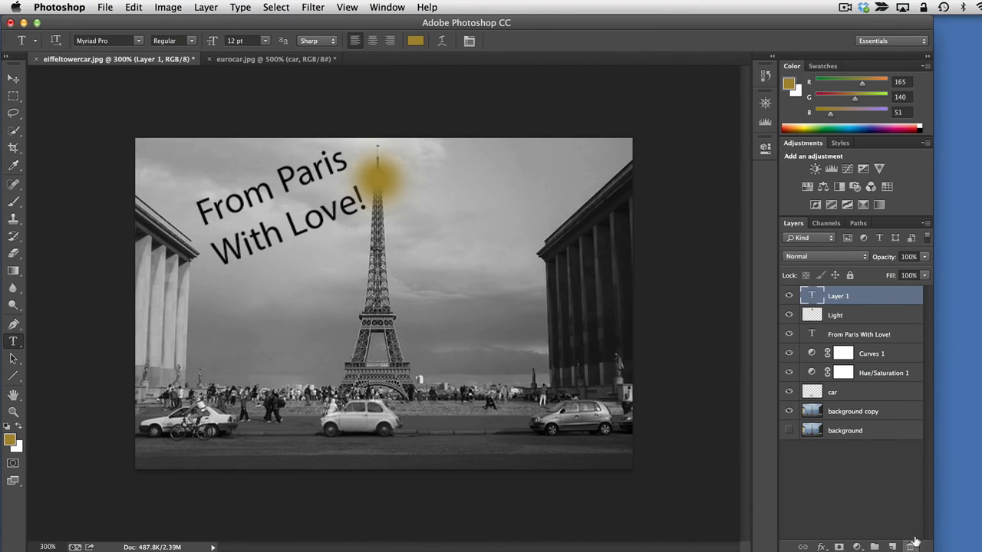
{"action": "left_click", "coordinate": [908, 546]}
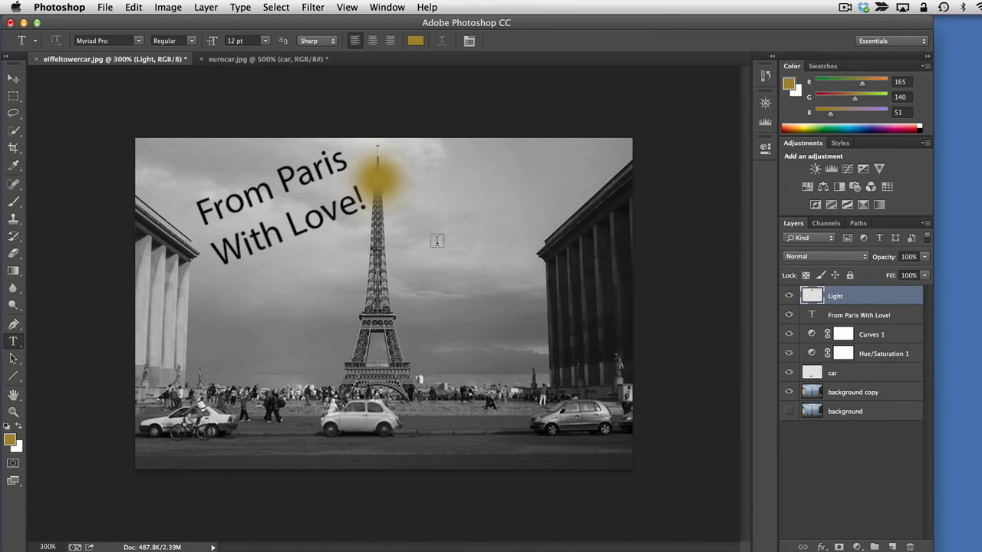
Draw a paragraph text box between the tower and the dark building, and enter "this is a long sentence" in gold
{"action": "left_click_drag", "start_coordinate": [396, 223], "coordinate": [577, 336]}
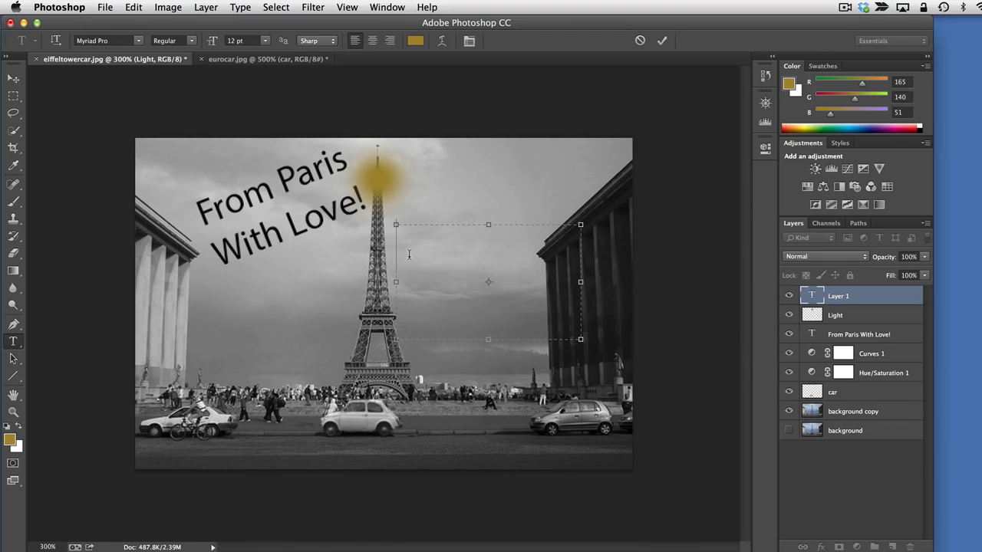
{"action": "type", "text": "asdf"}
{"action": "type", "text": "a long se"}
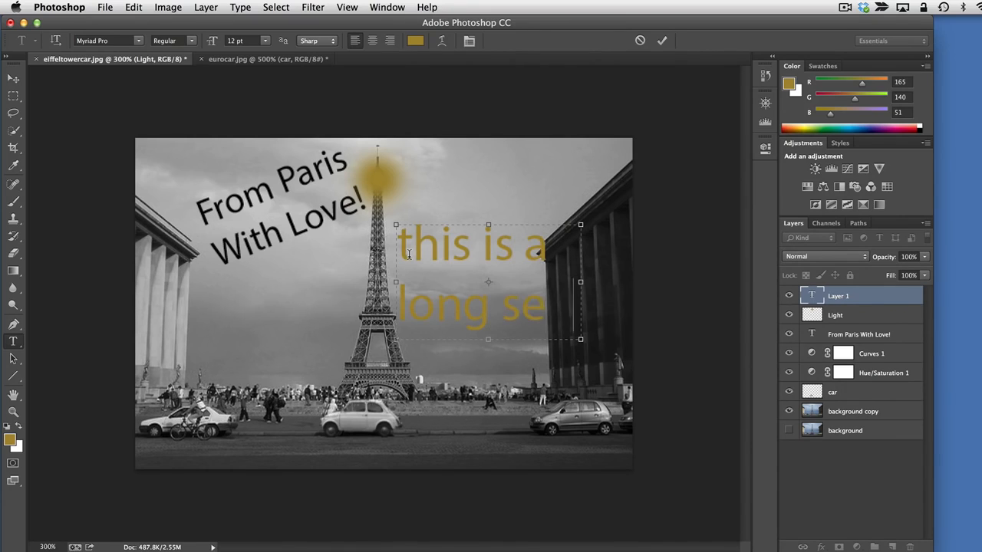
{"action": "key", "text": "BackSpace"}
{"action": "key", "text": "BackSpace"}
Enlarge the text box downward and to both sides to reflow the sentence, and shrink it to only fit the first line
{"action": "left_click_drag", "start_coordinate": [579, 338], "coordinate": [592, 397]}
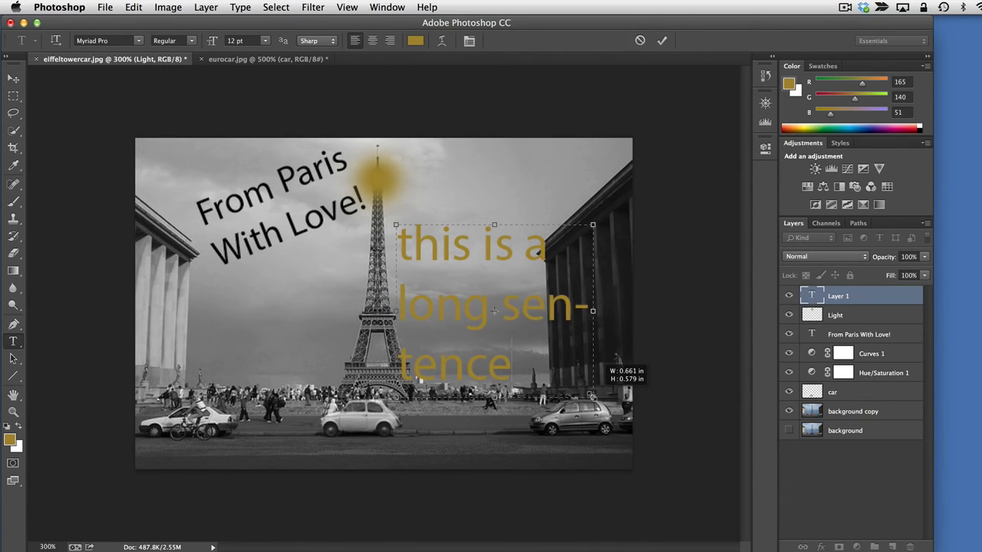
{"action": "left_click_drag", "start_coordinate": [593, 396], "coordinate": [623, 441]}
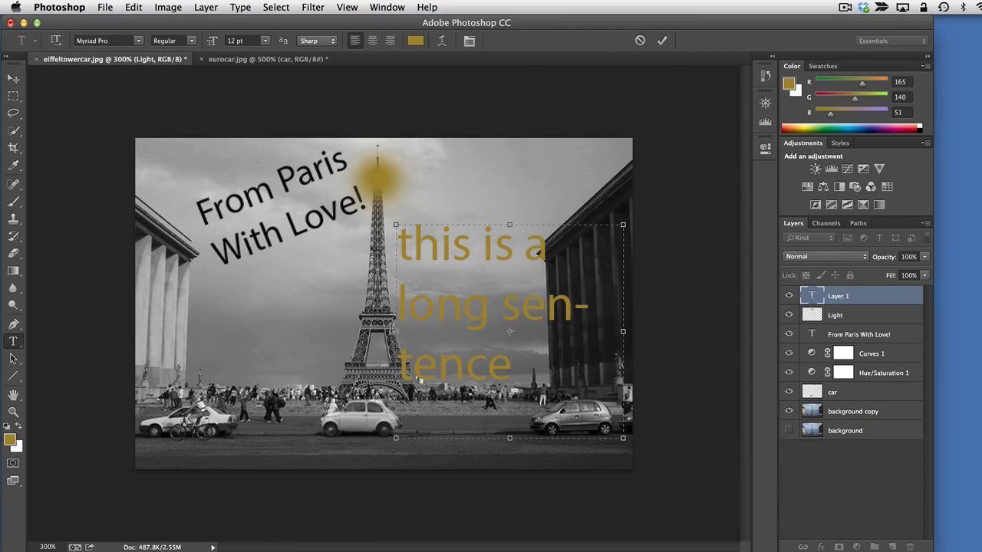
{"action": "left_click_drag", "start_coordinate": [395, 331], "coordinate": [298, 329]}
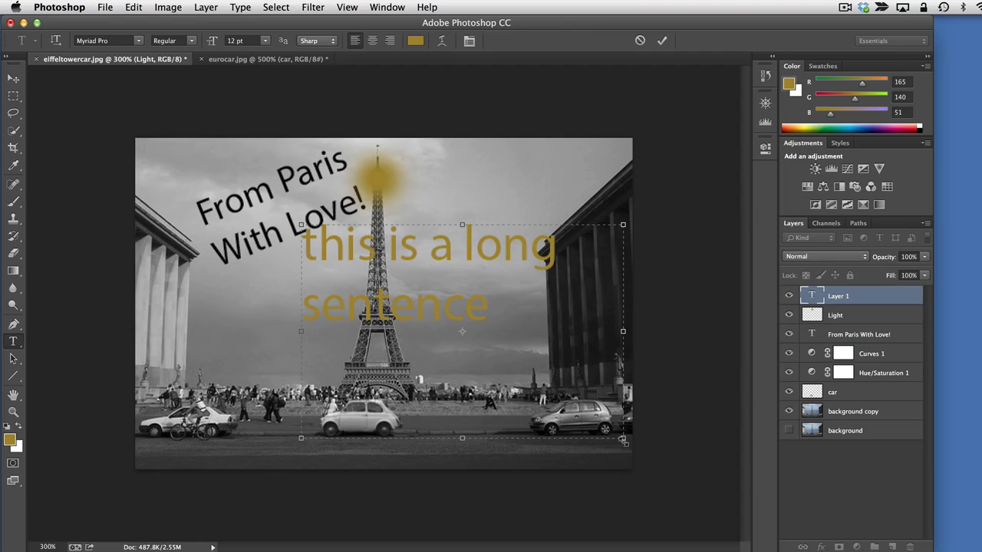
{"action": "left_click_drag", "start_coordinate": [623, 440], "coordinate": [569, 315]}
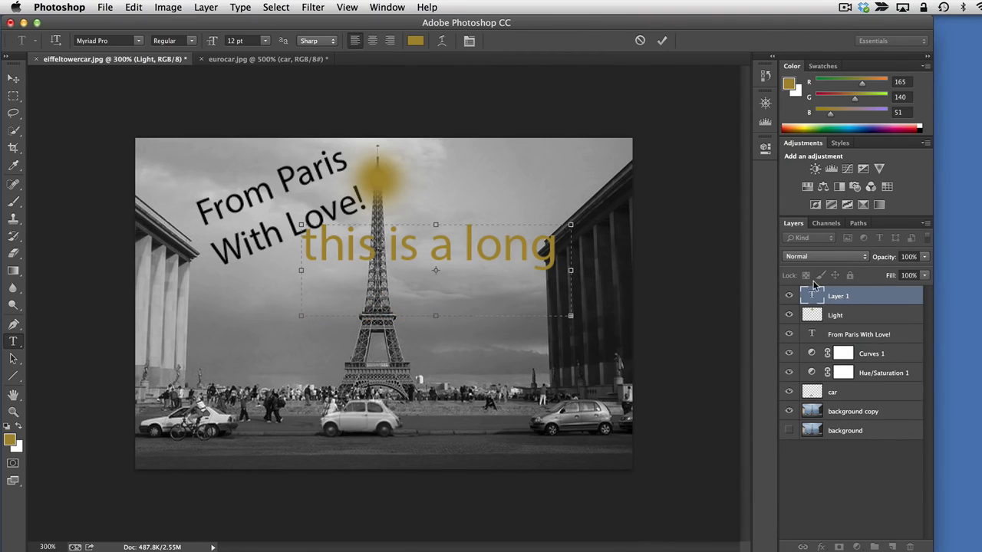
Open the paragraph settings, make the text box taller and narrower so the sentence wraps, and turn hyphenation off
{"action": "left_click", "coordinate": [468, 41]}
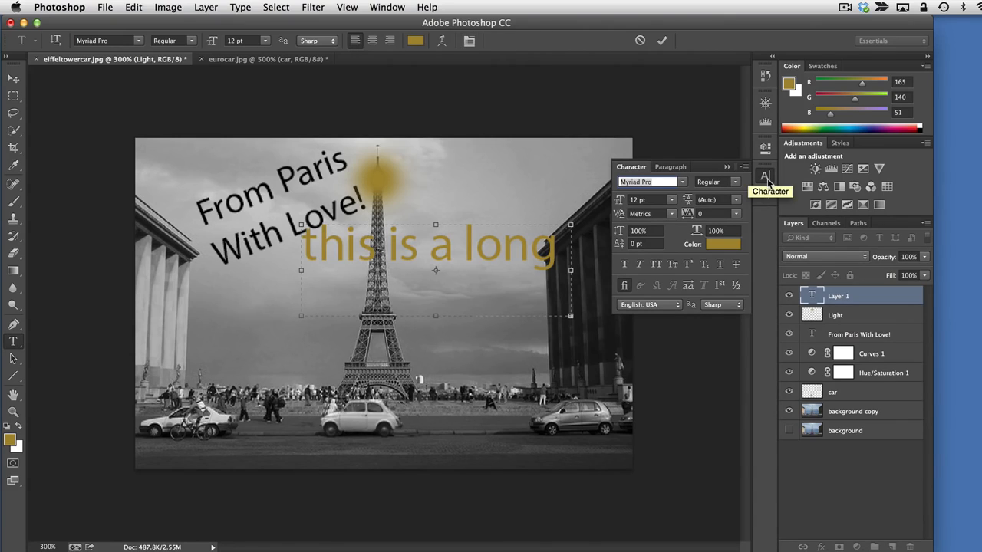
{"action": "left_click", "coordinate": [659, 169]}
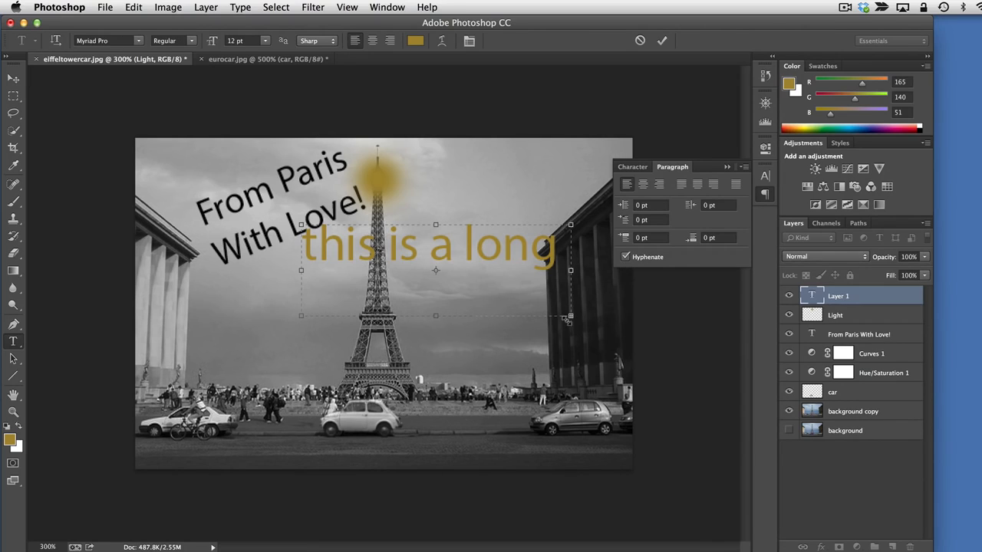
{"action": "left_click_drag", "start_coordinate": [567, 319], "coordinate": [569, 382]}
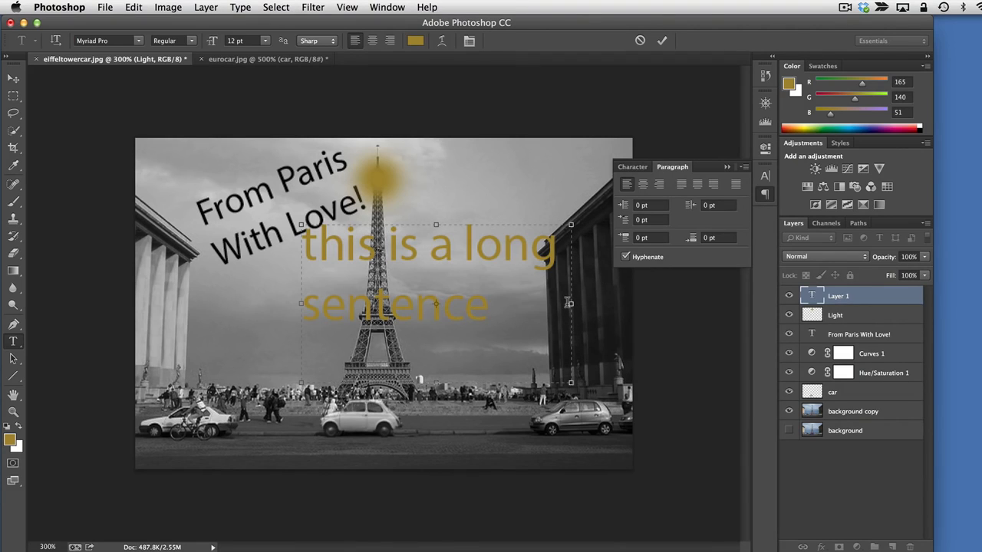
{"action": "left_click_drag", "start_coordinate": [569, 303], "coordinate": [514, 304]}
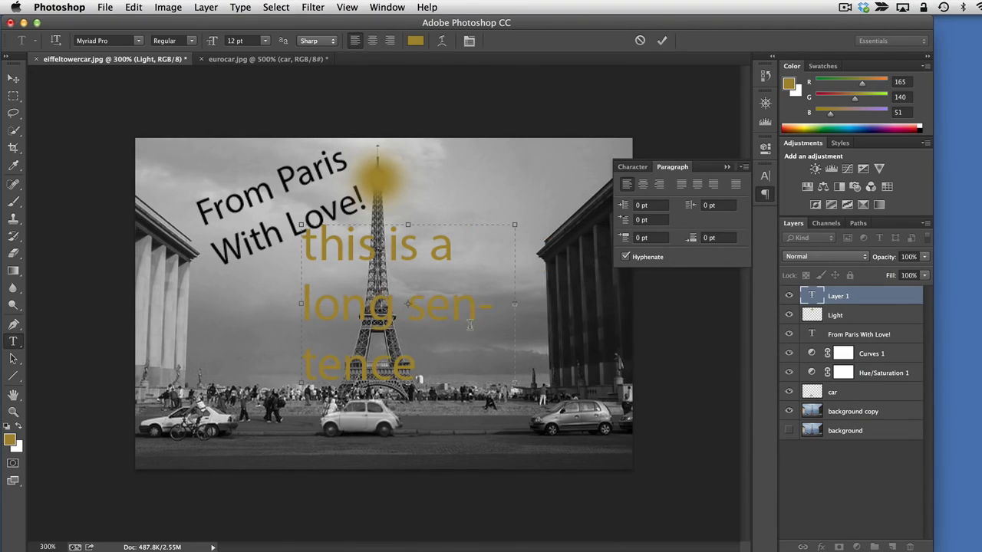
{"action": "left_click", "coordinate": [626, 258]}
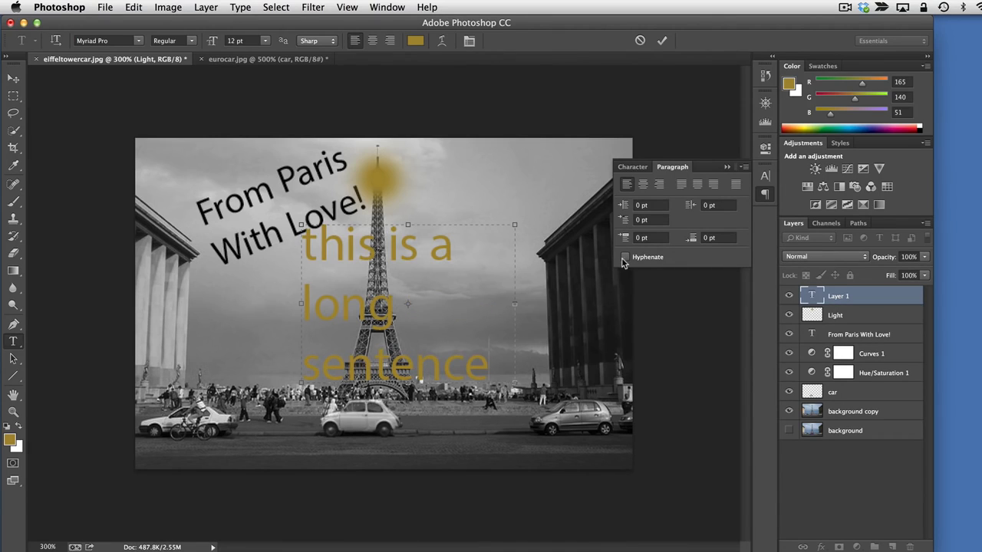
{"action": "left_click", "coordinate": [624, 259]}
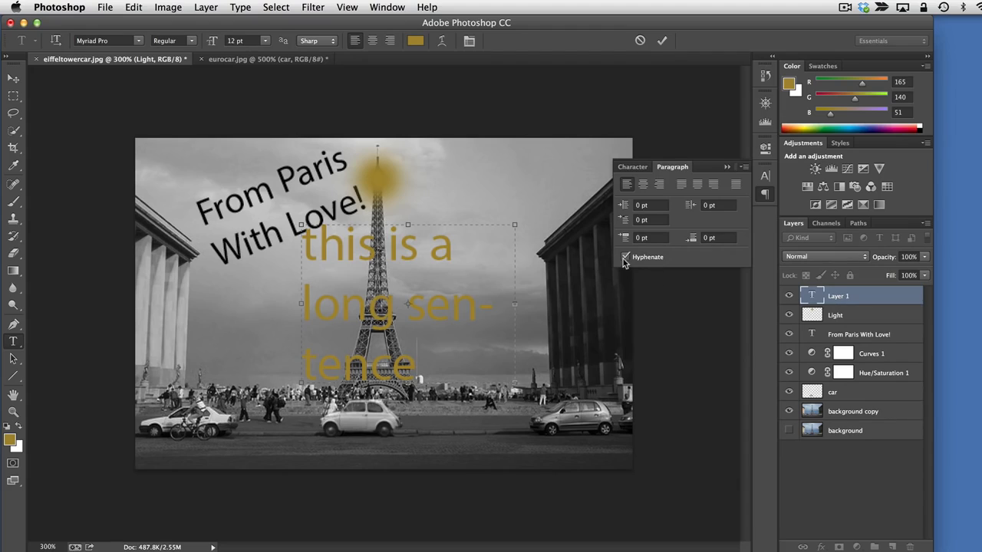
{"action": "left_click", "coordinate": [625, 258]}
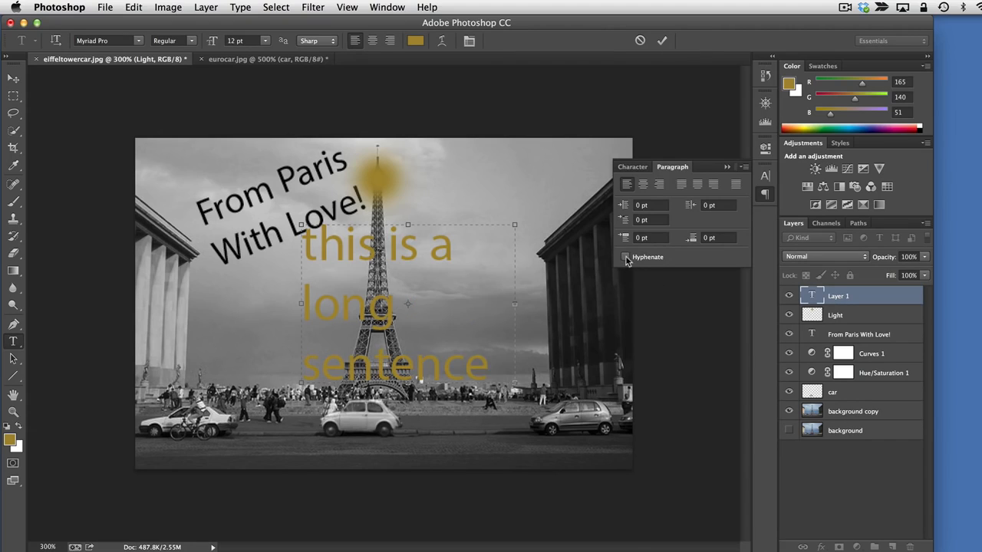
Collapse the paragraph settings, commit the text, and delete the "this is a long sentence" layer
{"action": "left_click", "coordinate": [765, 193]}
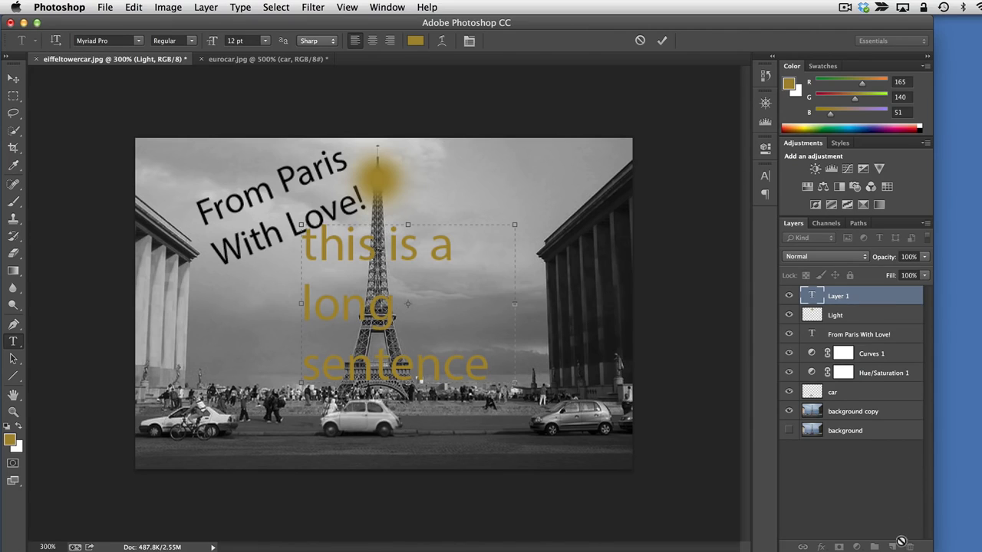
{"action": "left_click", "coordinate": [903, 543]}
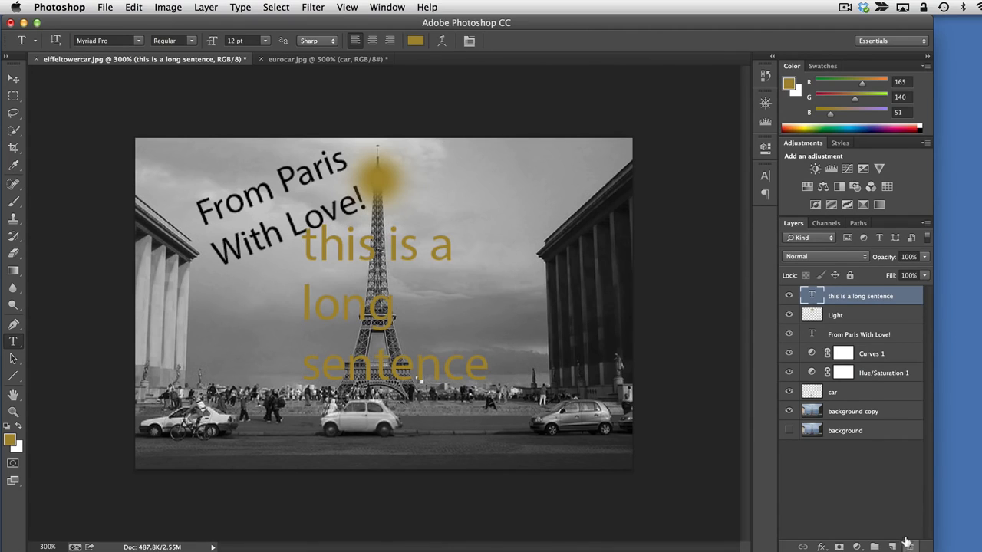
{"action": "left_click", "coordinate": [909, 546]}
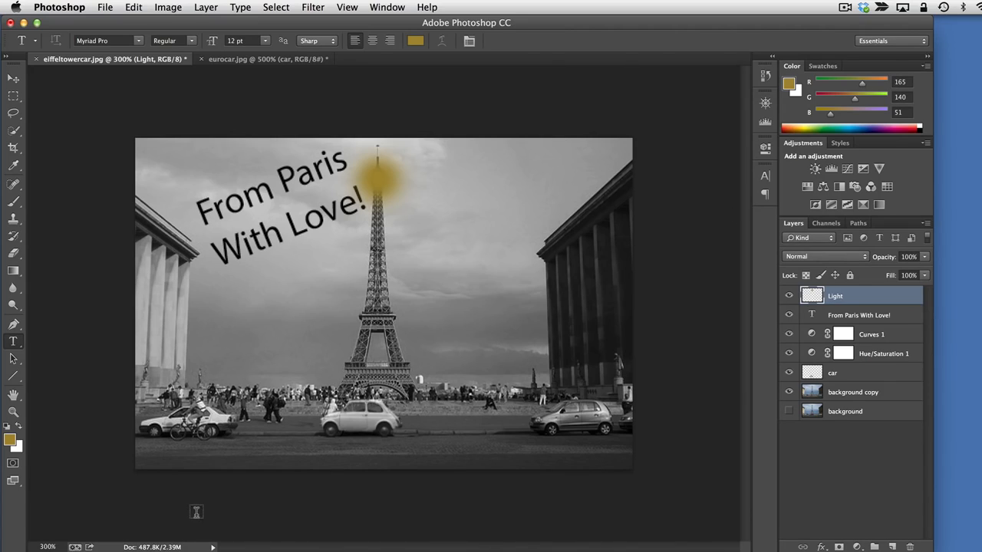
Swap the foreground and background colours back and forth, ending with gold as the foreground colour
{"action": "left_click", "coordinate": [20, 429]}
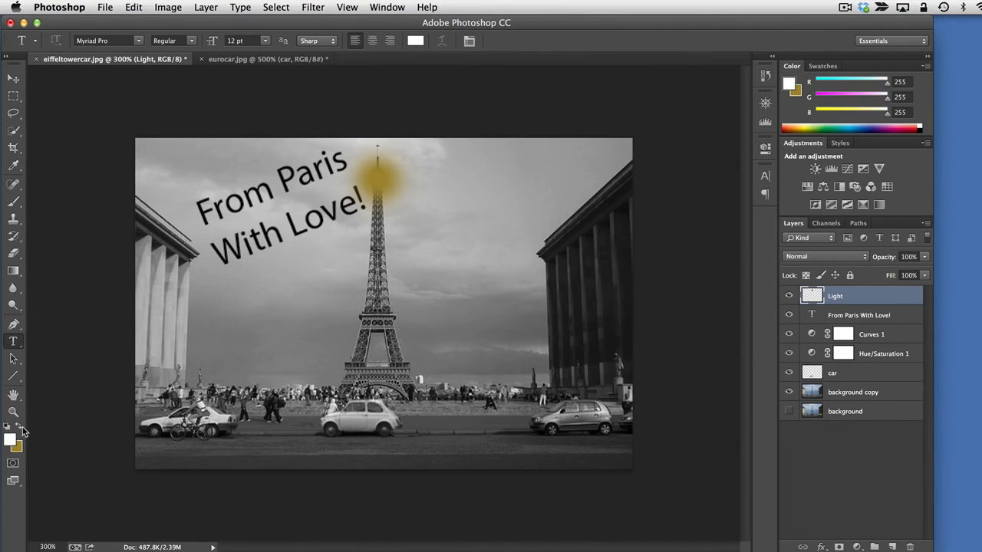
{"action": "left_click", "coordinate": [20, 429]}
{"action": "left_click", "coordinate": [20, 429]}
{"action": "left_click", "coordinate": [19, 430]}
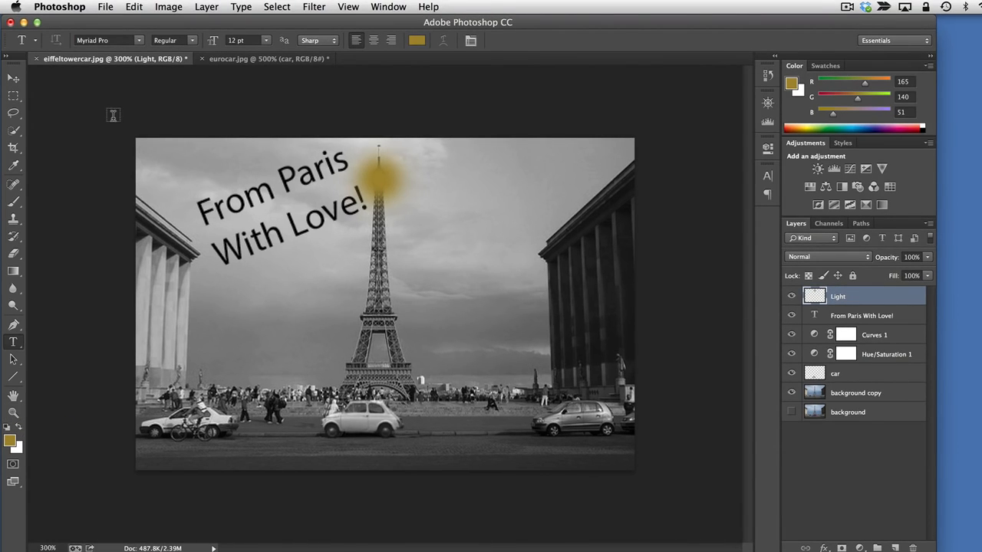
Save the composite in Photoshop format with layers as eiffeltowercar.psd in the Photoshop – CC Beginner folder, with Maximize Compatibility on
{"action": "left_click", "coordinate": [107, 8]}
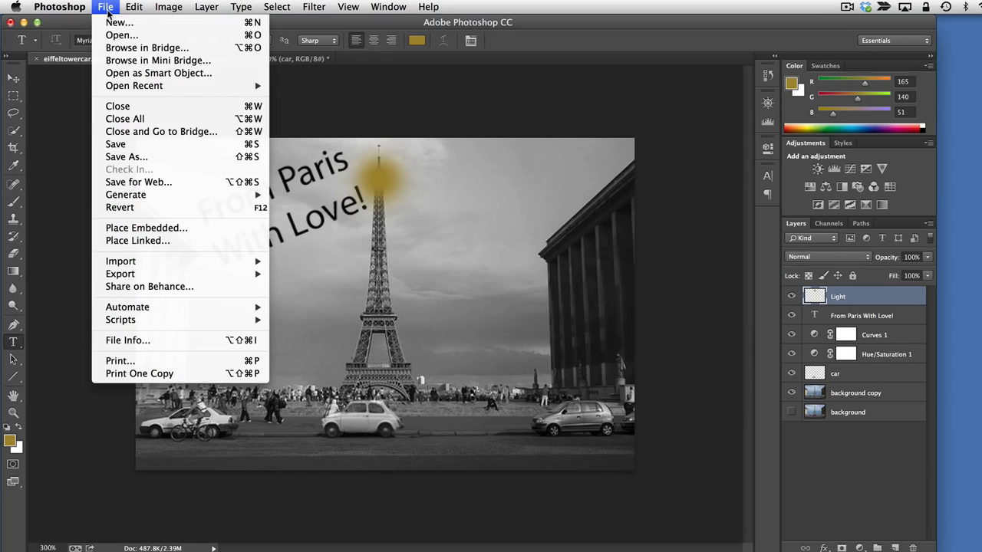
{"action": "left_click", "coordinate": [136, 145]}
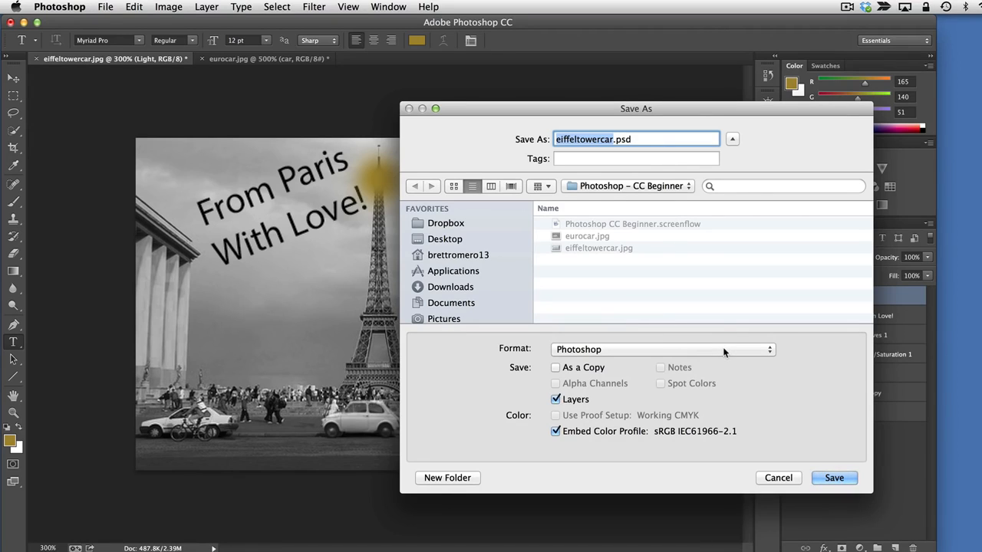
{"action": "left_click", "coordinate": [603, 350]}
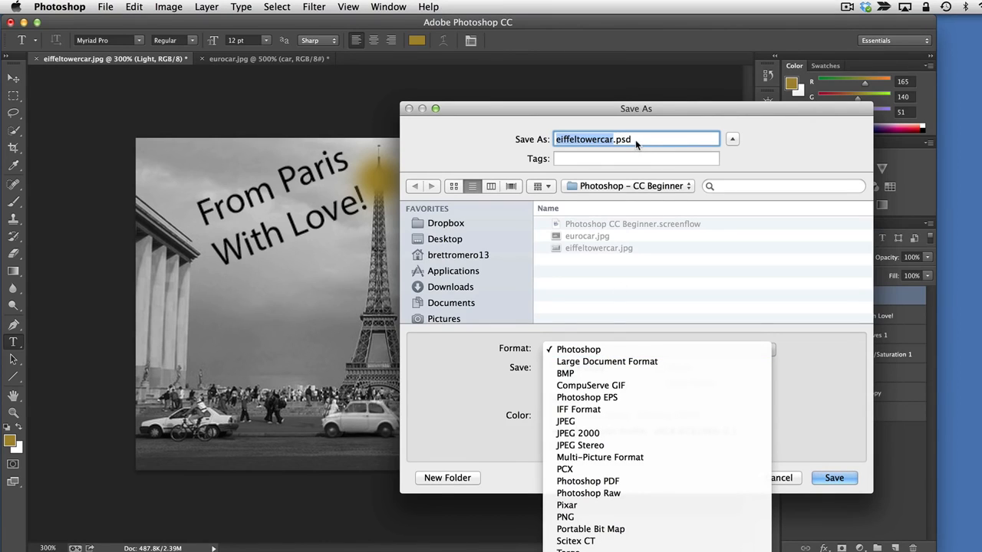
{"action": "left_click", "coordinate": [688, 131]}
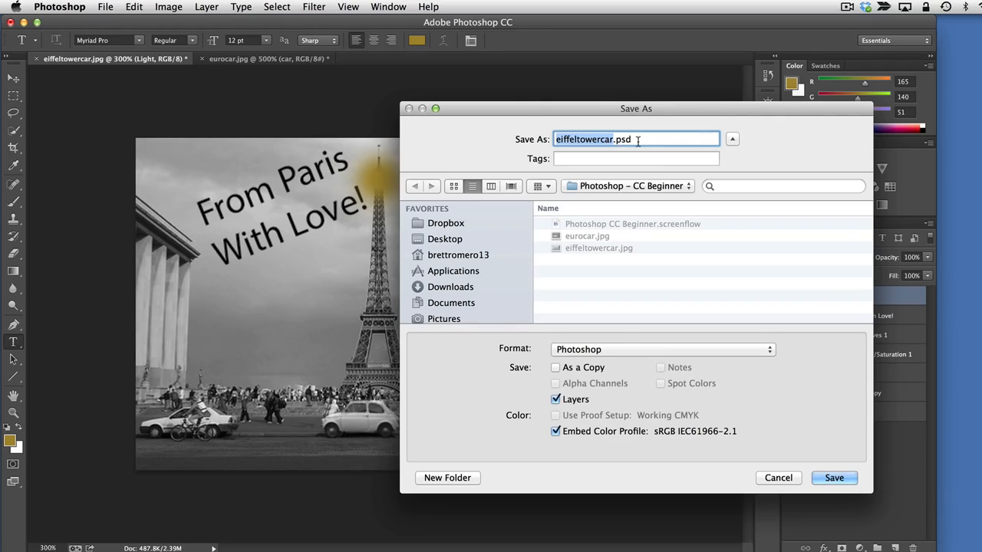
{"action": "left_click", "coordinate": [836, 478]}
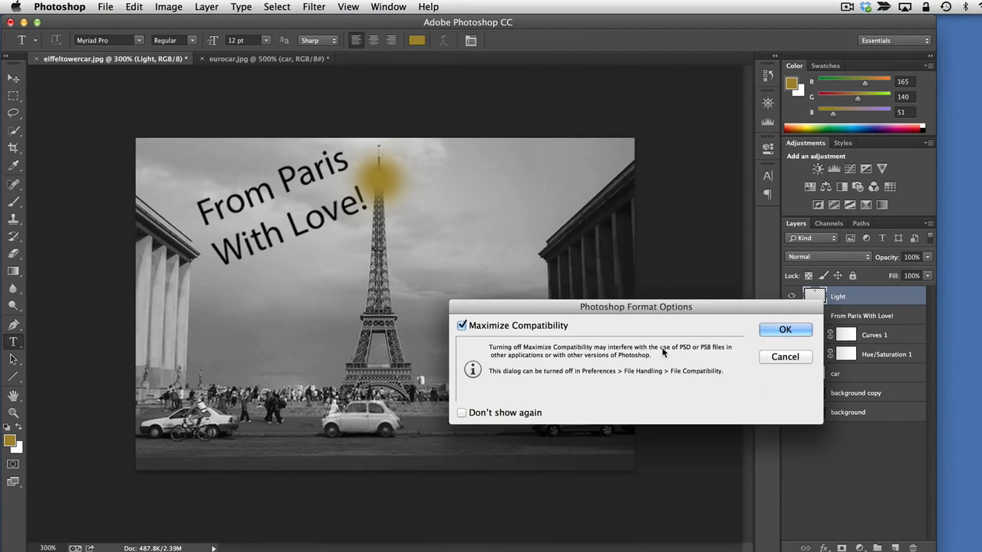
{"action": "left_click", "coordinate": [785, 330]}
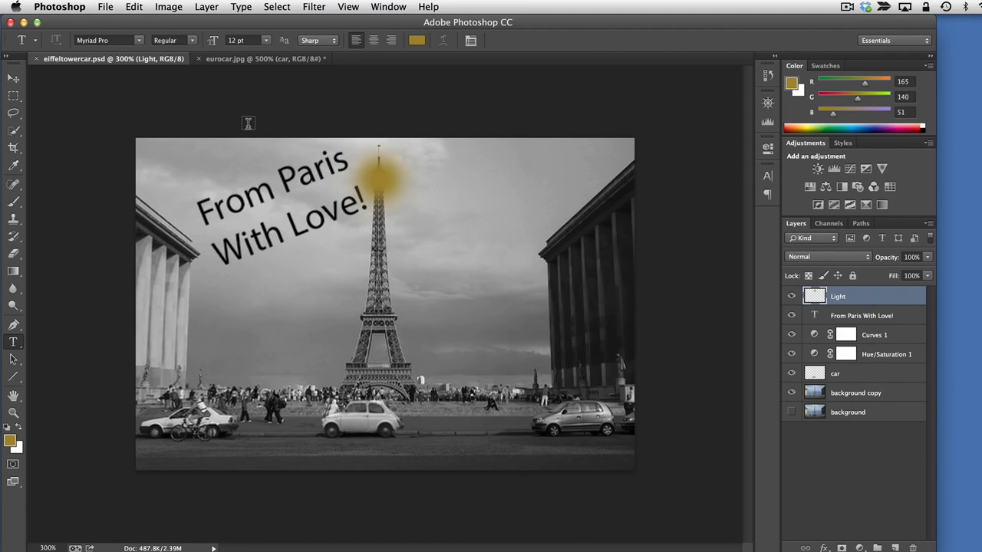
Look through the file formats offered for saving the image under another format, and cancel without saving
{"action": "left_click", "coordinate": [104, 7]}
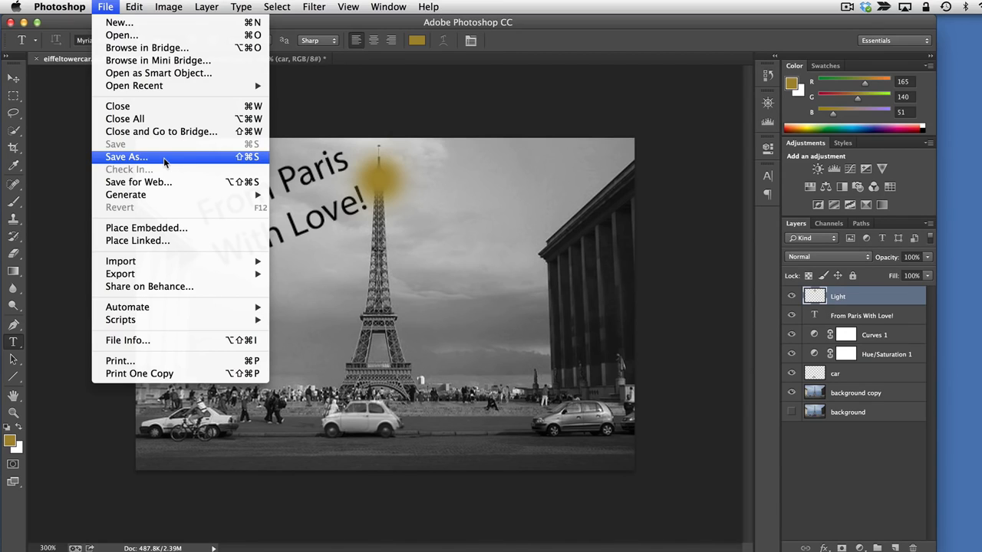
{"action": "left_click", "coordinate": [136, 158]}
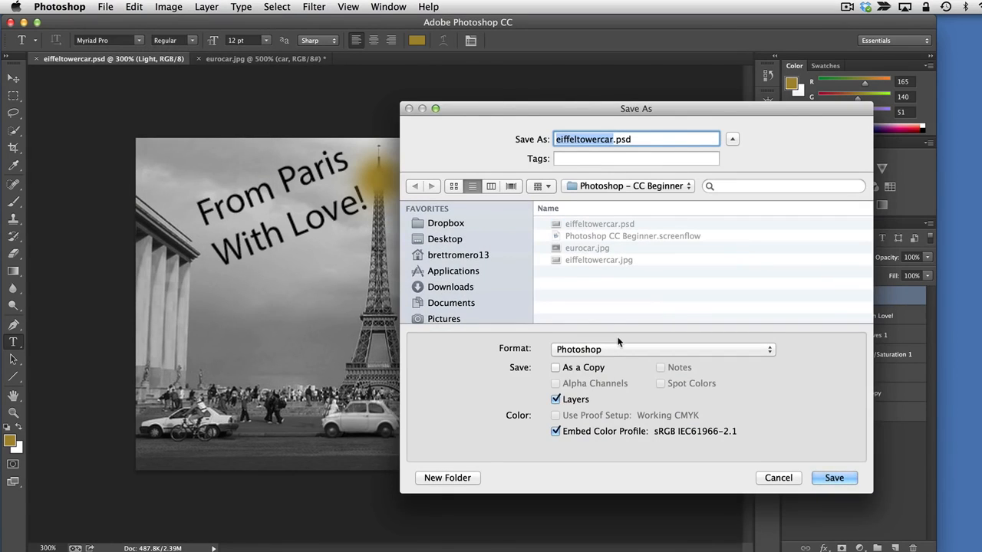
{"action": "left_click", "coordinate": [745, 353]}
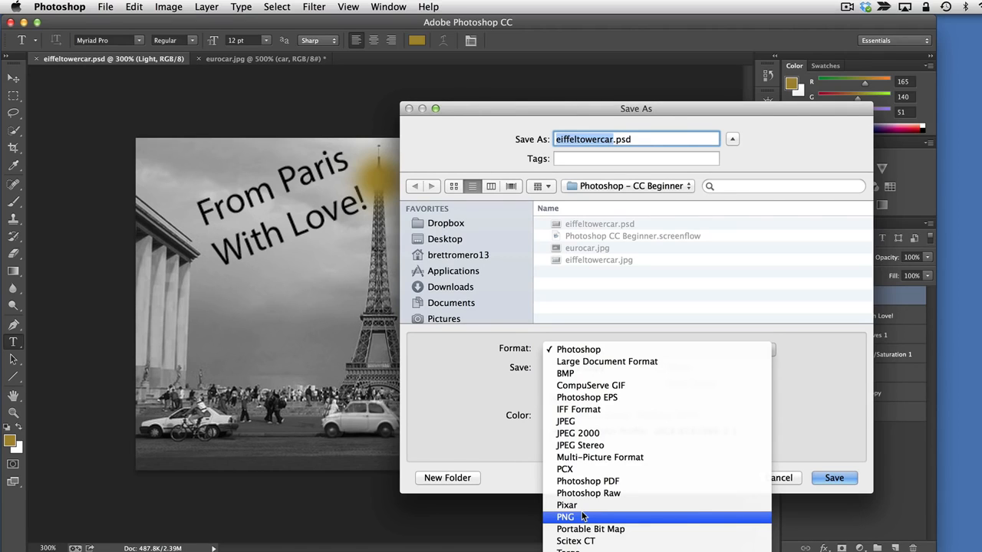
{"action": "left_click", "coordinate": [799, 454]}
{"action": "left_click", "coordinate": [779, 475]}
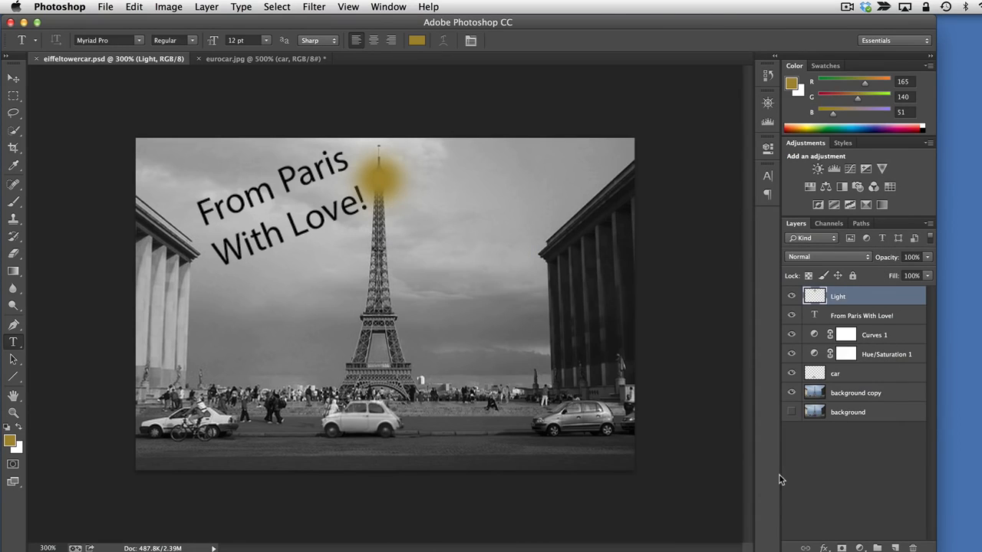
Start a Save for Web export of the image and set it to JPEG format at High quality
{"action": "left_click", "coordinate": [105, 7]}
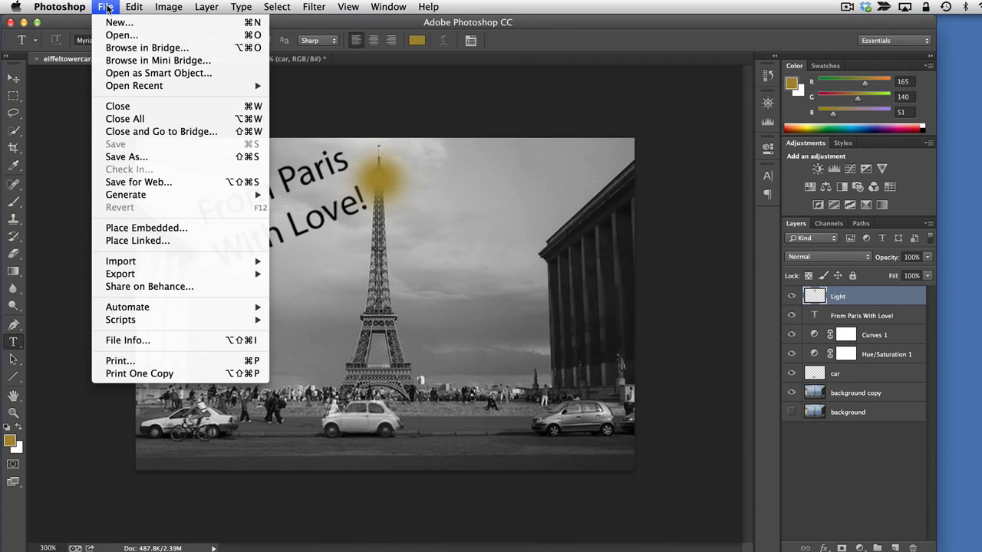
{"action": "left_click", "coordinate": [156, 184]}
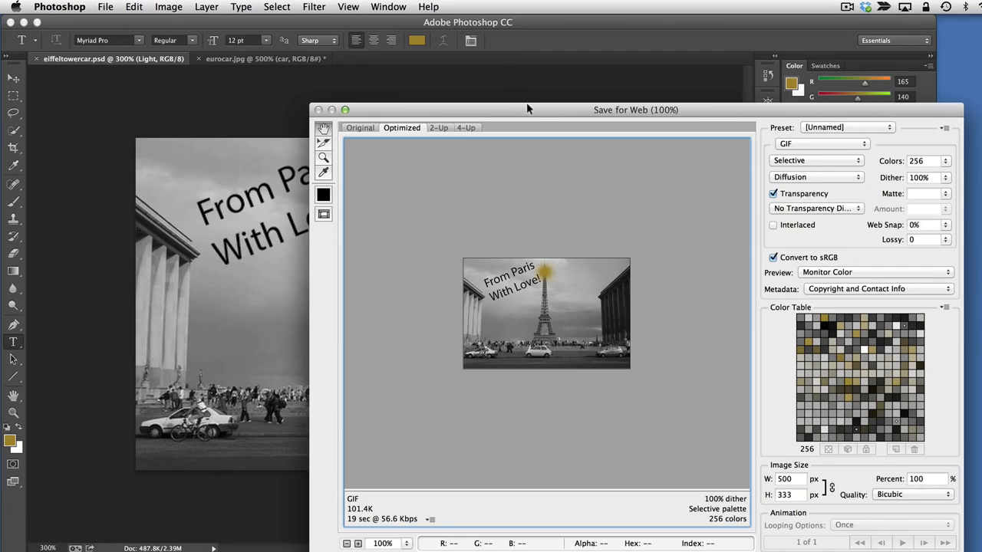
{"action": "left_click_drag", "start_coordinate": [527, 109], "coordinate": [360, 47]}
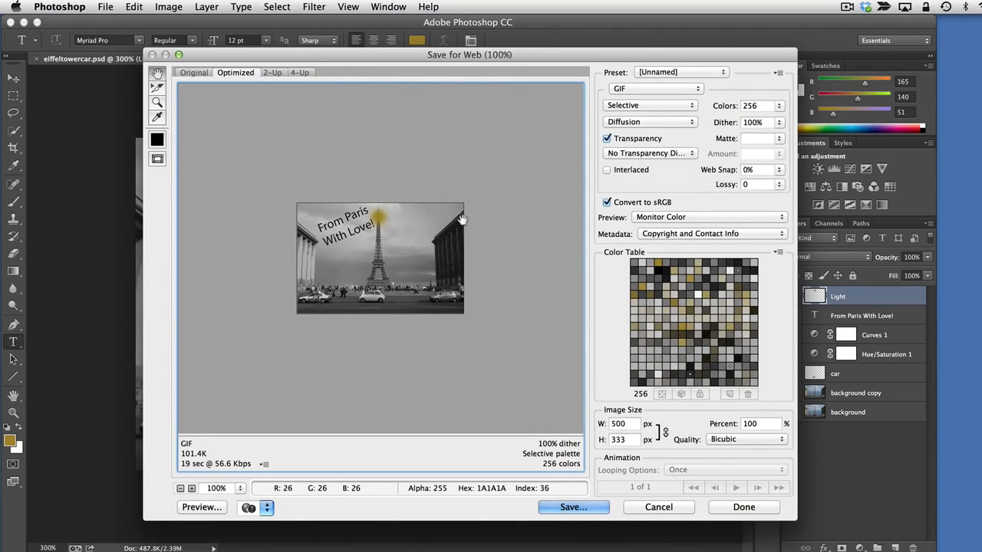
{"action": "left_click", "coordinate": [626, 89]}
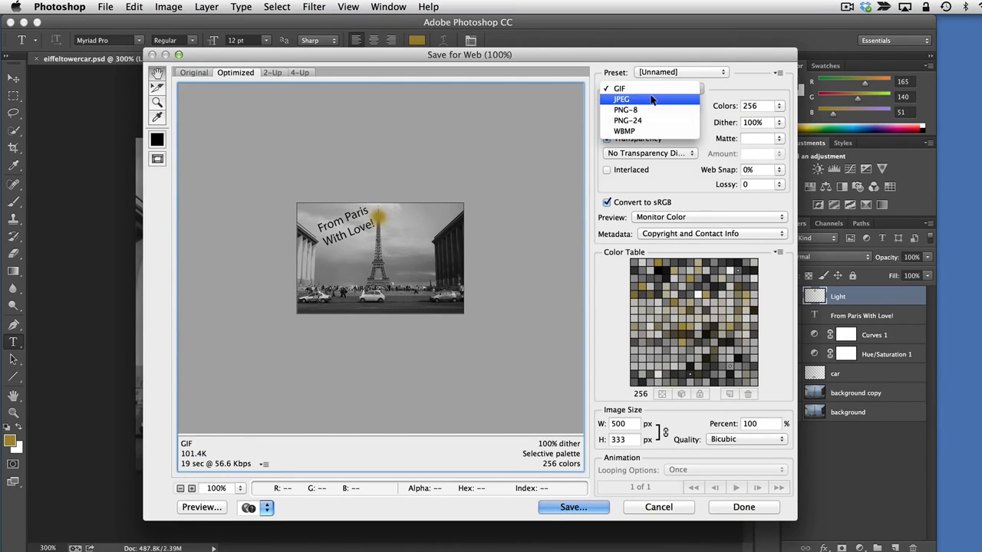
{"action": "left_click", "coordinate": [654, 98]}
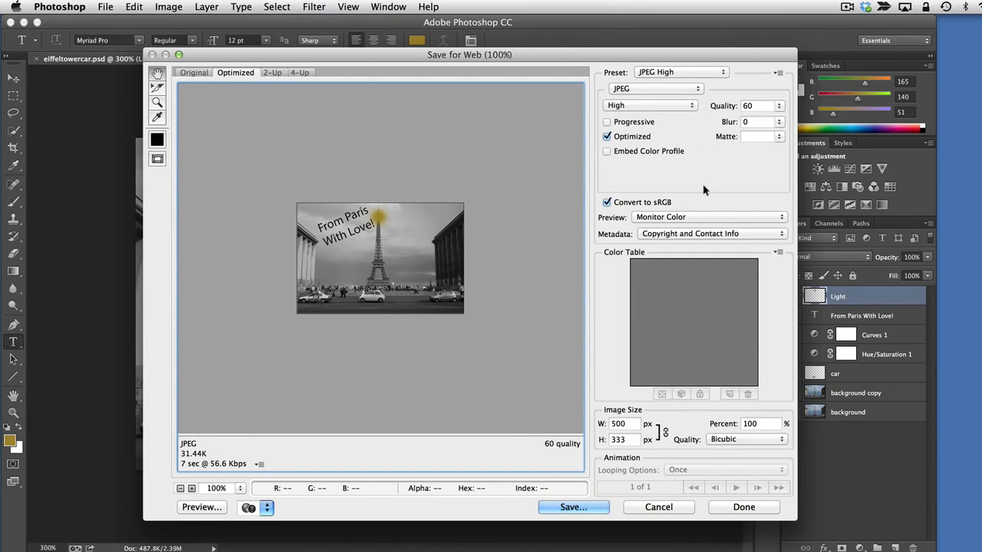
{"action": "left_click", "coordinate": [676, 108]}
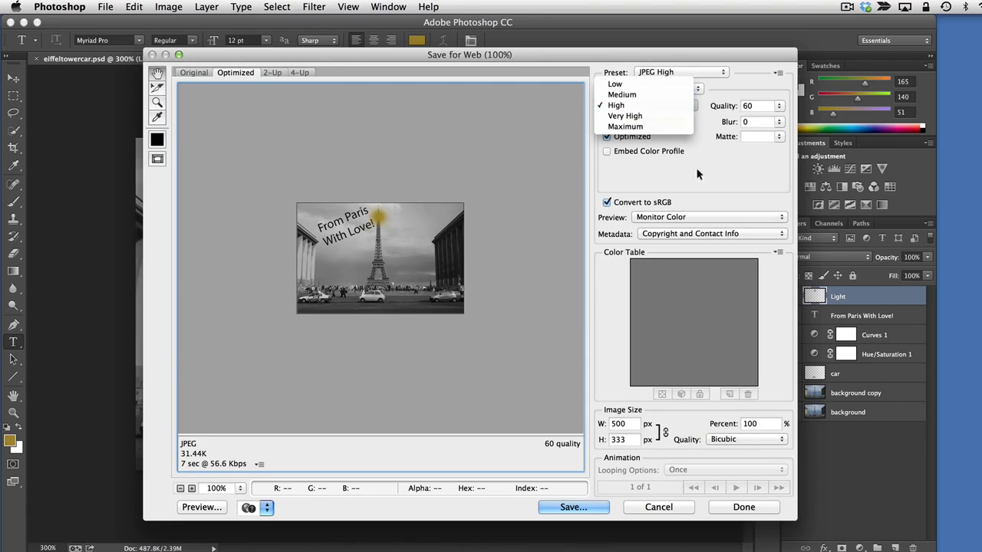
{"action": "left_click", "coordinate": [655, 103]}
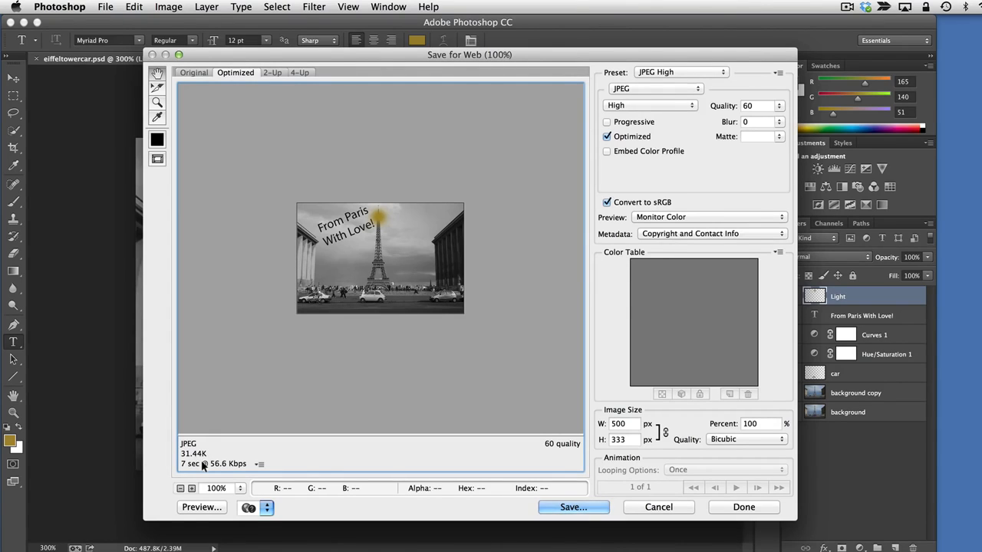
Set the exported image's width to 400 px with its proportions retained
{"action": "double_click", "coordinate": [630, 424]}
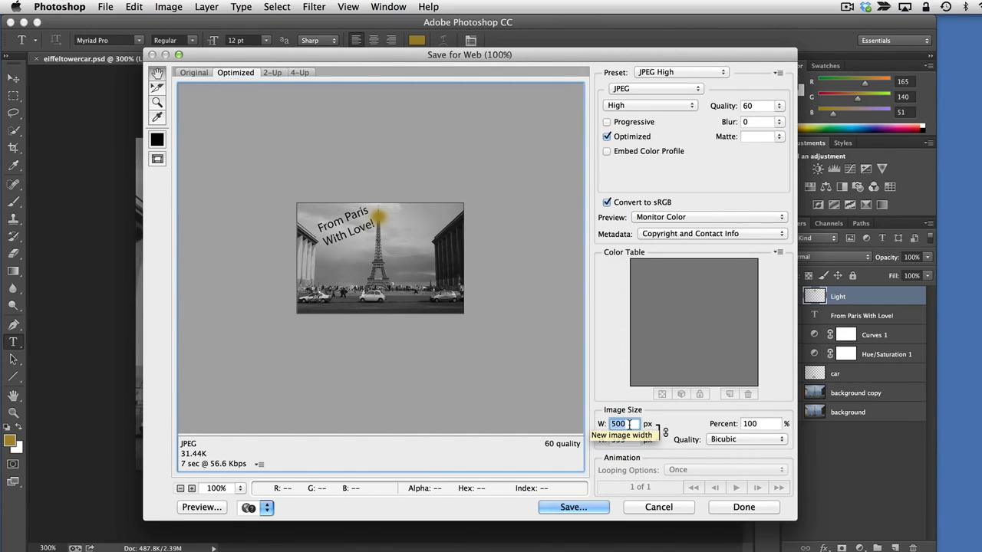
{"action": "type", "text": "400"}
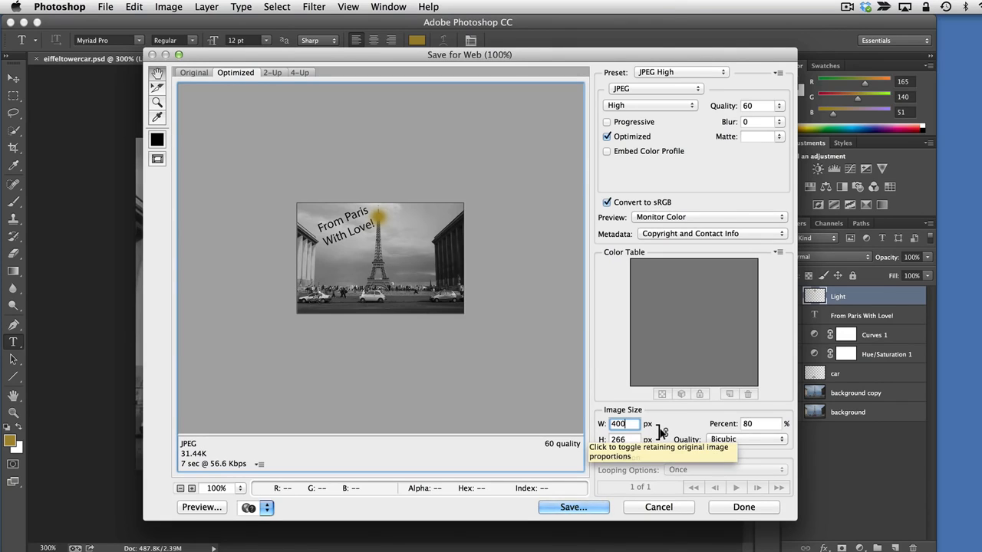
{"action": "left_click", "coordinate": [661, 432]}
{"action": "left_click", "coordinate": [665, 432]}
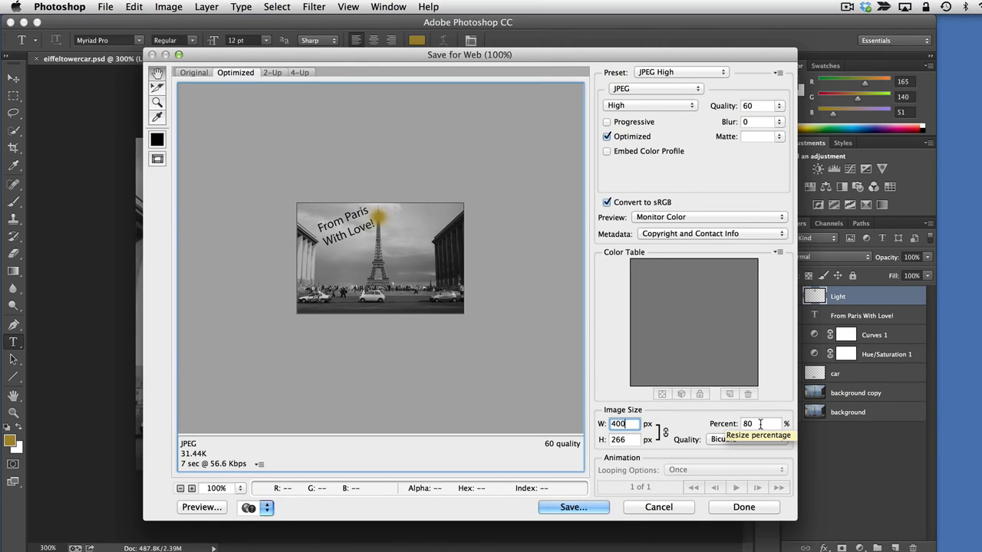
{"action": "key", "text": "Tab"}
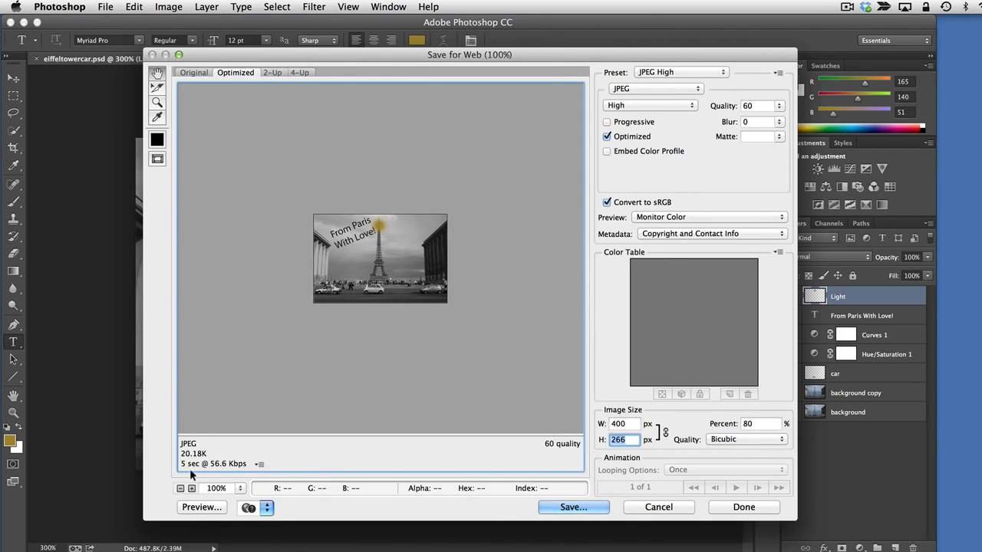
Set the JPEG export's compression quality to Medium
{"action": "left_click", "coordinate": [657, 90]}
{"action": "left_click", "coordinate": [657, 90]}
{"action": "left_click", "coordinate": [660, 106]}
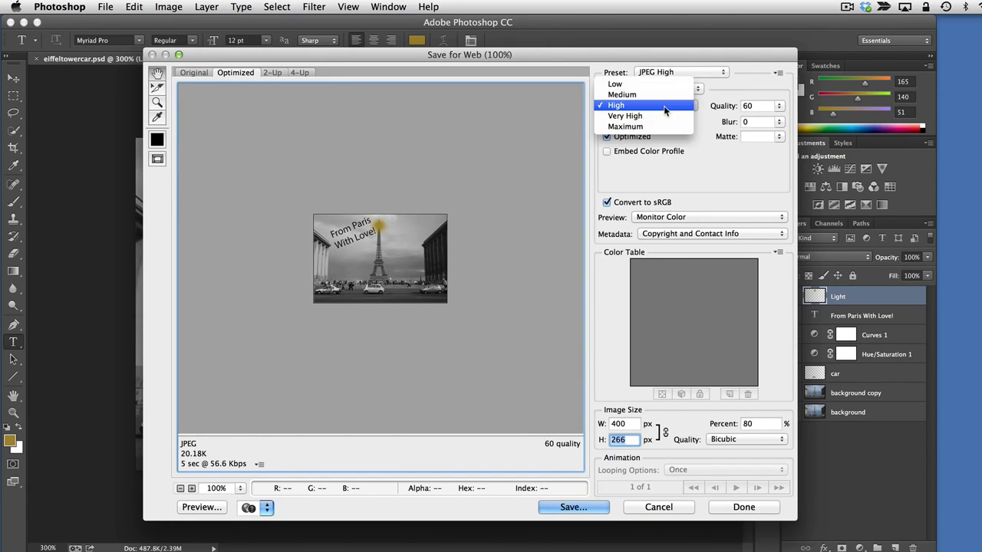
{"action": "left_click", "coordinate": [648, 95]}
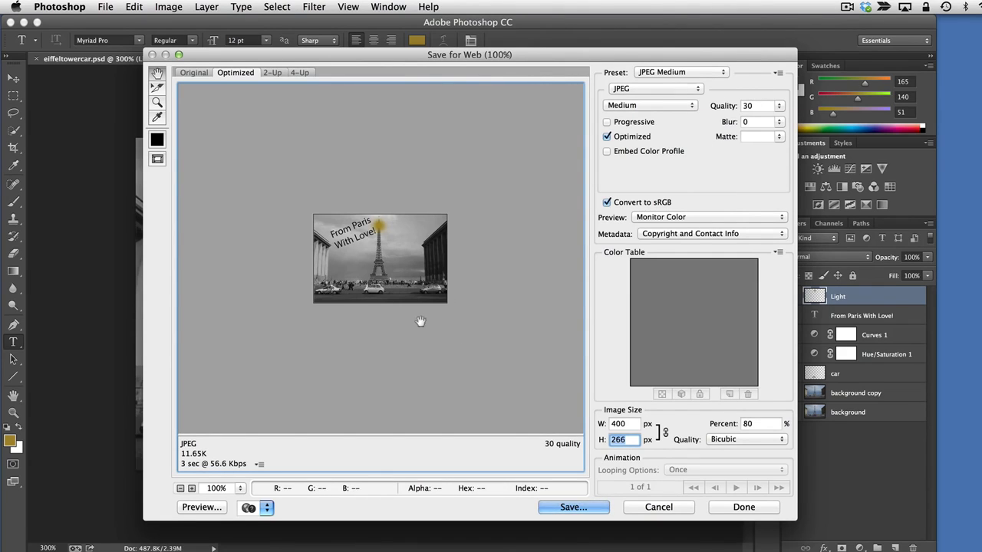
Save the web image as eiffeltowercar2.jpg in the Photoshop – CC Beginner folder, and save the layered PSD again
{"action": "left_click", "coordinate": [583, 507]}
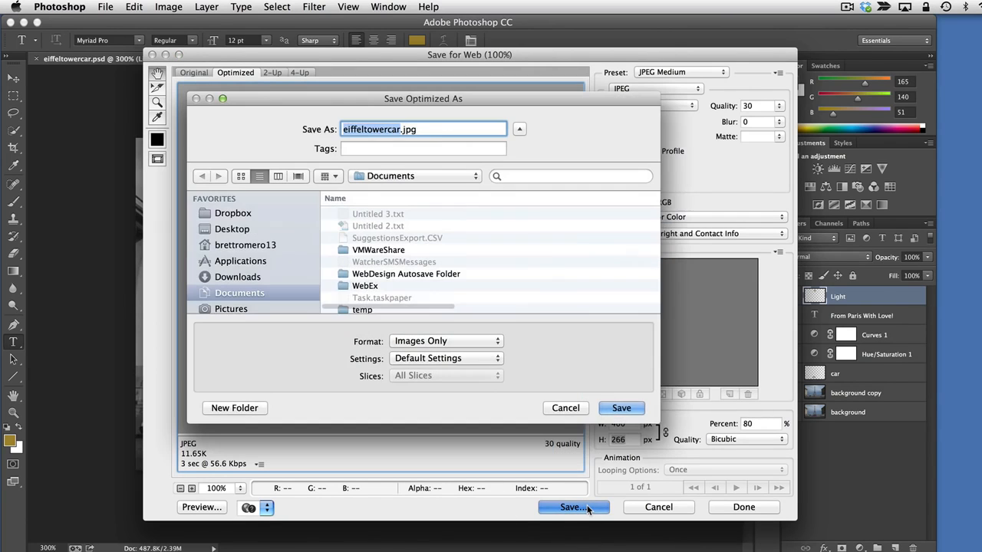
{"action": "left_click", "coordinate": [399, 129]}
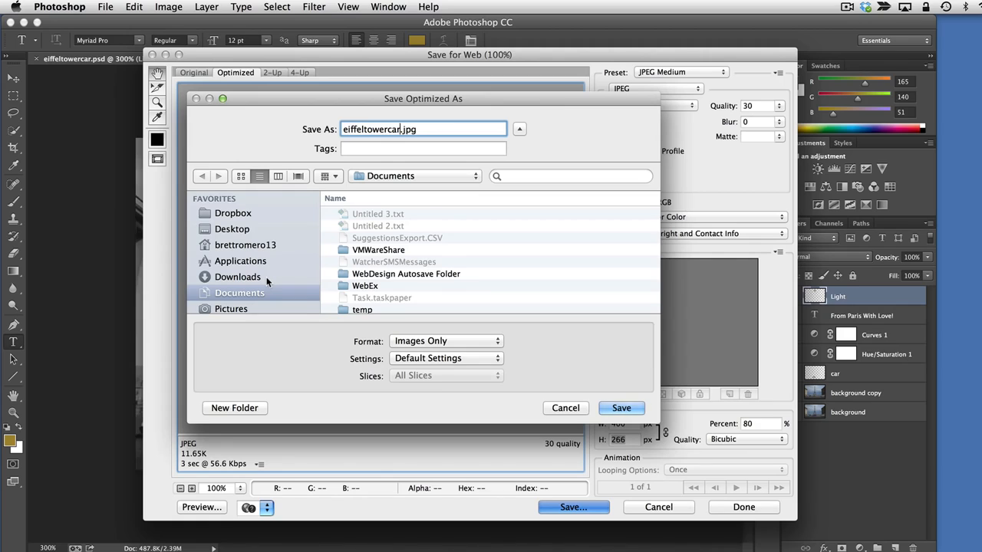
{"action": "type", "text": "2"}
{"action": "scroll", "coordinate": [252, 270], "scroll_direction": "down", "scroll_amount": 5}
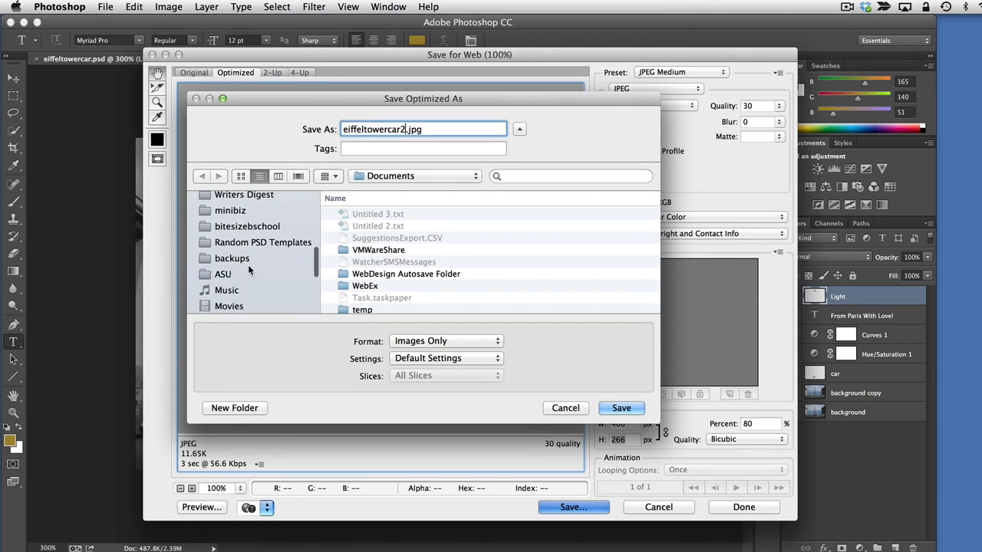
{"action": "scroll", "coordinate": [249, 270], "scroll_direction": "up", "scroll_amount": 2}
{"action": "left_click", "coordinate": [245, 221]}
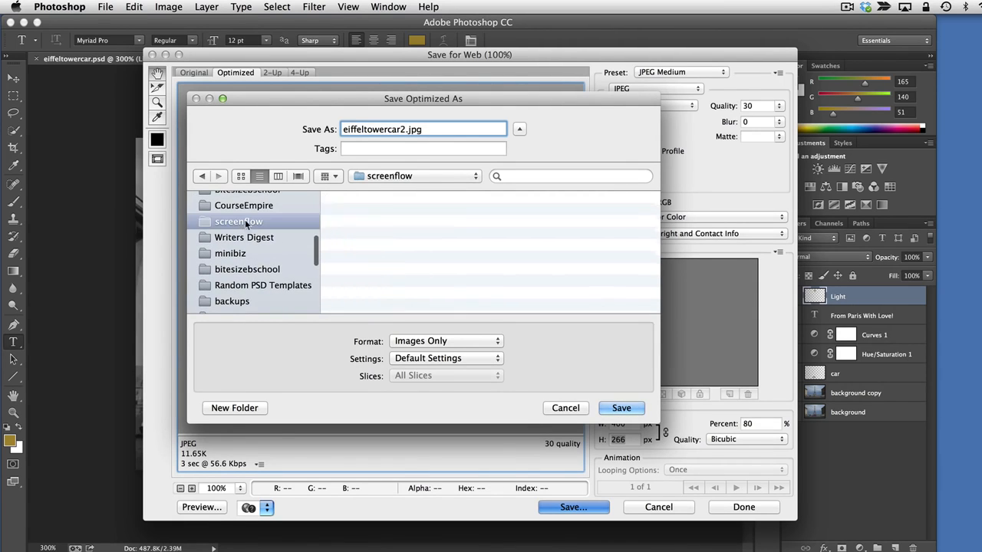
{"action": "scroll", "coordinate": [404, 276], "scroll_direction": "down", "scroll_amount": 10}
{"action": "double_click", "coordinate": [403, 276]}
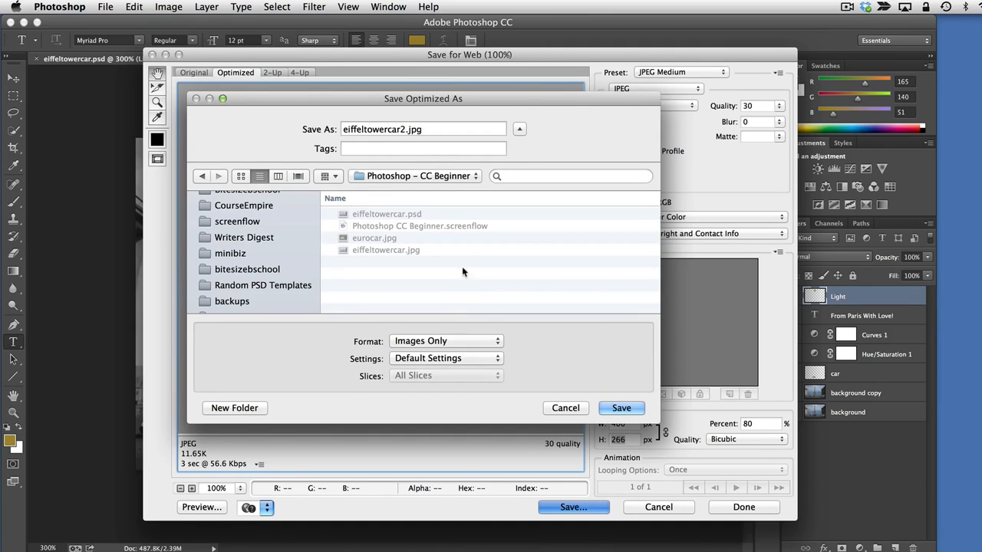
{"action": "left_click", "coordinate": [622, 409]}
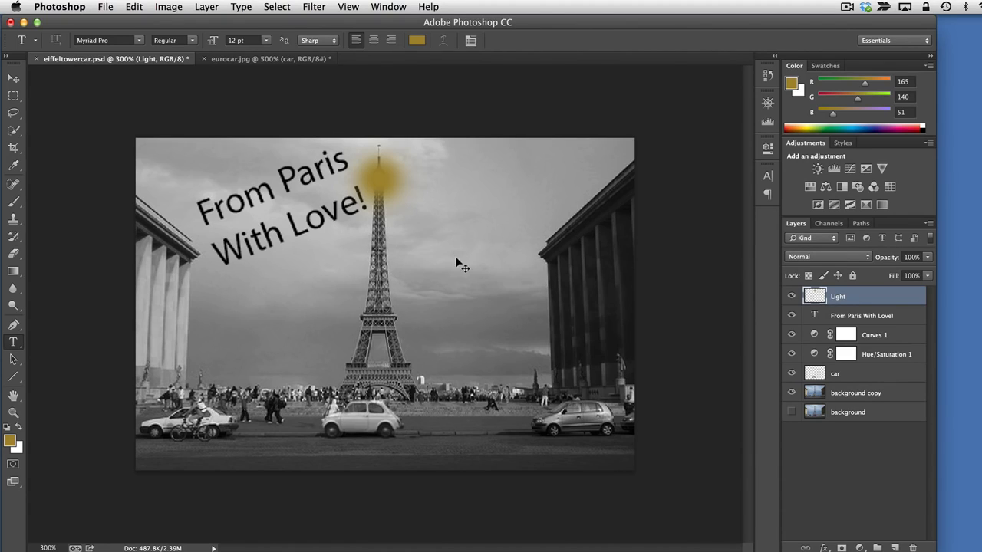
{"action": "key", "text": "super+s"}
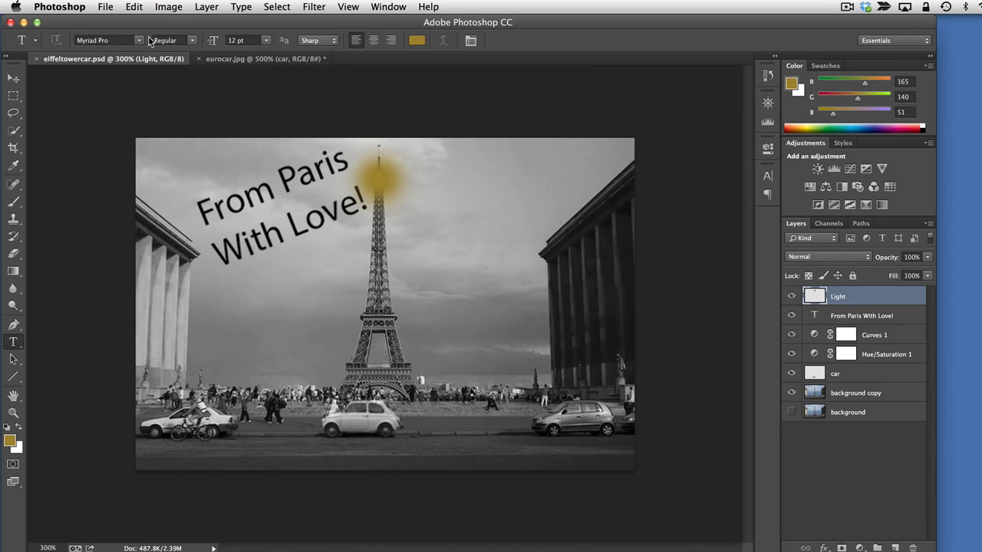
Create a new document at the default clipboard size with its background contents set to Transparent
{"action": "left_click", "coordinate": [100, 7]}
{"action": "left_click", "coordinate": [115, 22]}
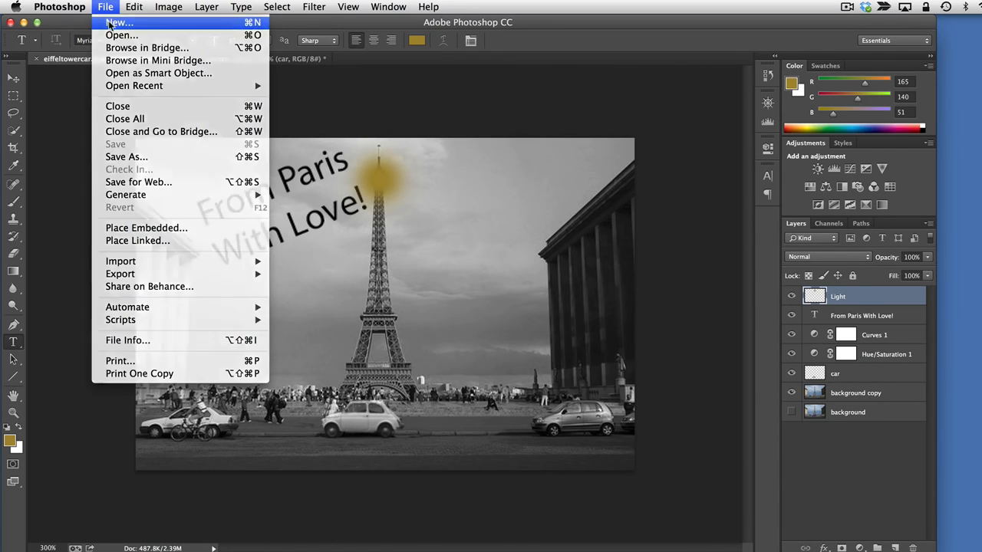
{"action": "left_click_drag", "start_coordinate": [641, 244], "coordinate": [478, 187]}
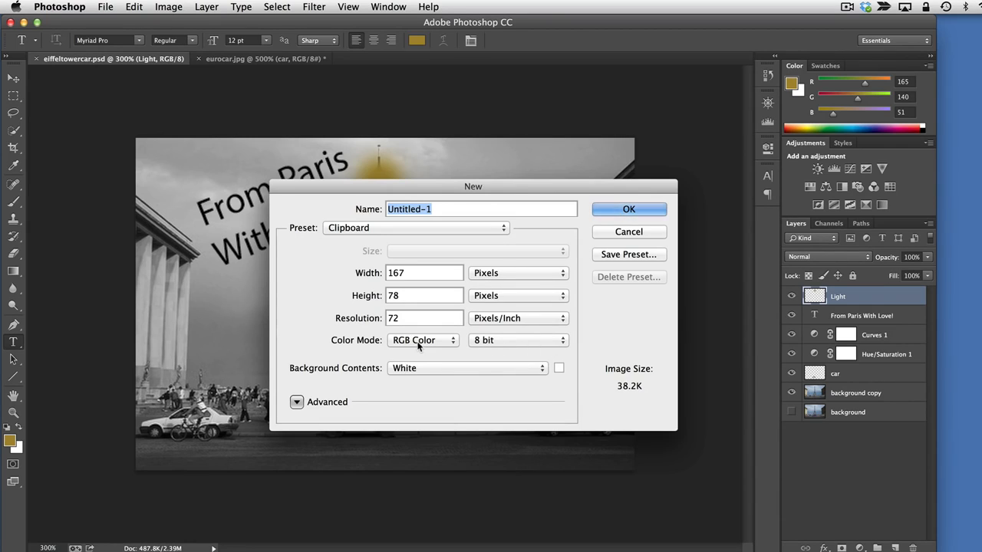
{"action": "left_click", "coordinate": [415, 371]}
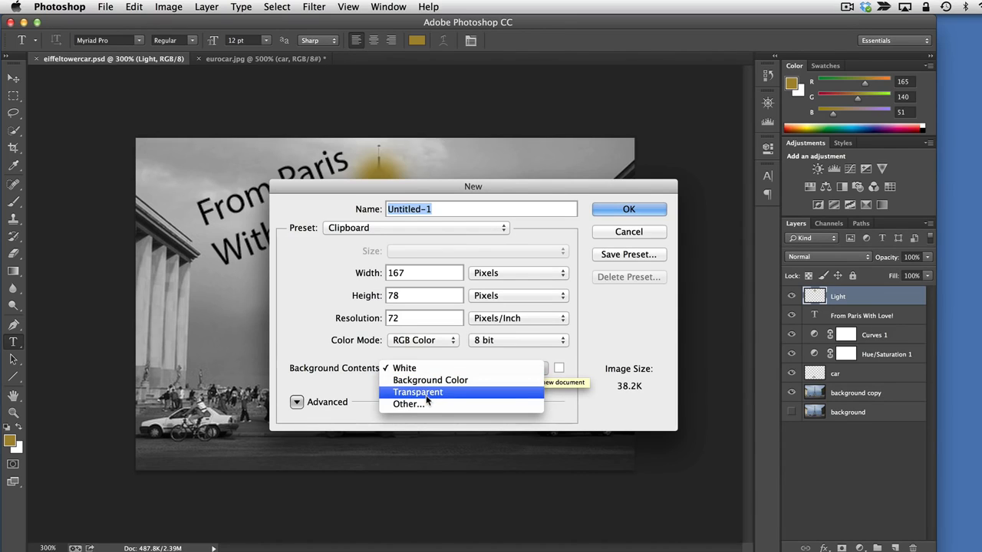
{"action": "left_click", "coordinate": [321, 288]}
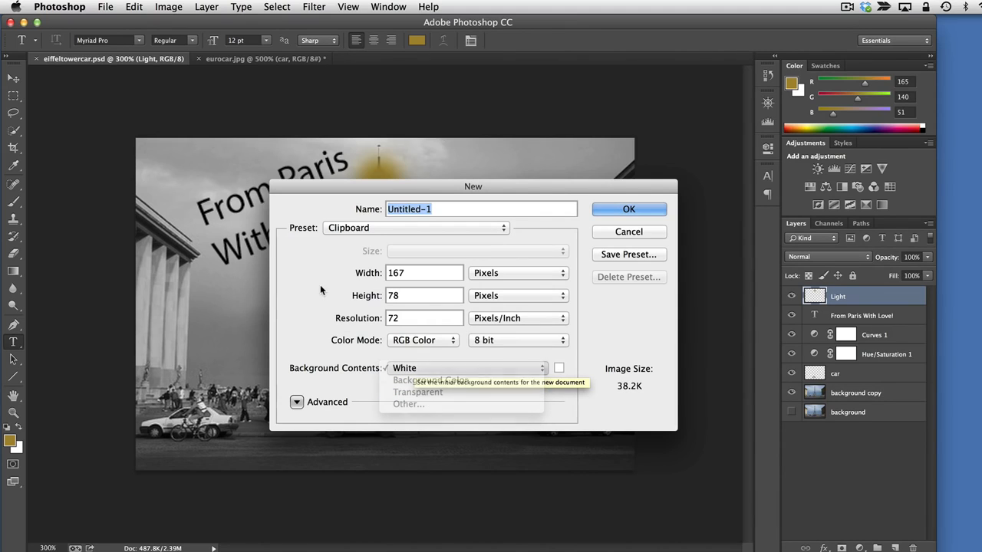
{"action": "double_click", "coordinate": [409, 318]}
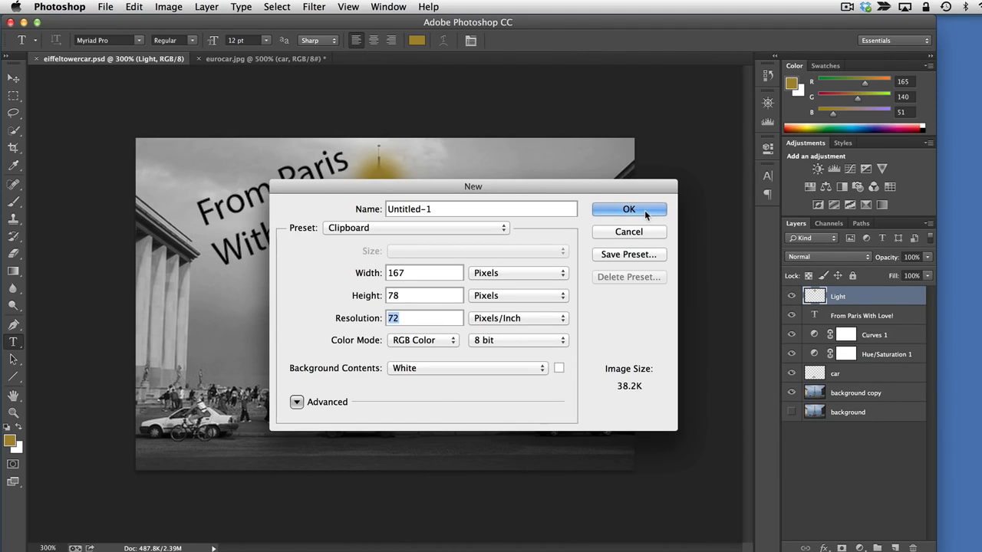
{"action": "left_click", "coordinate": [546, 373]}
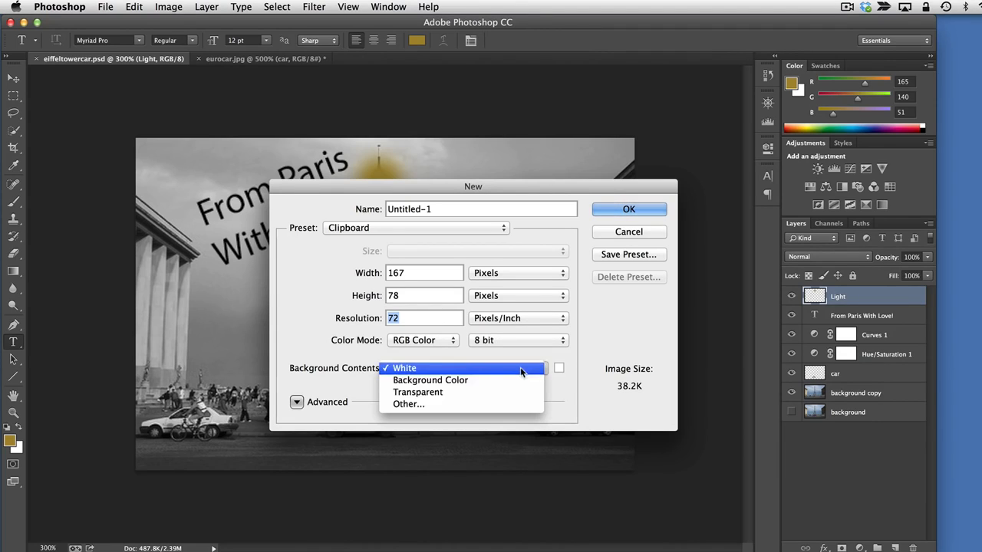
{"action": "left_click", "coordinate": [486, 390]}
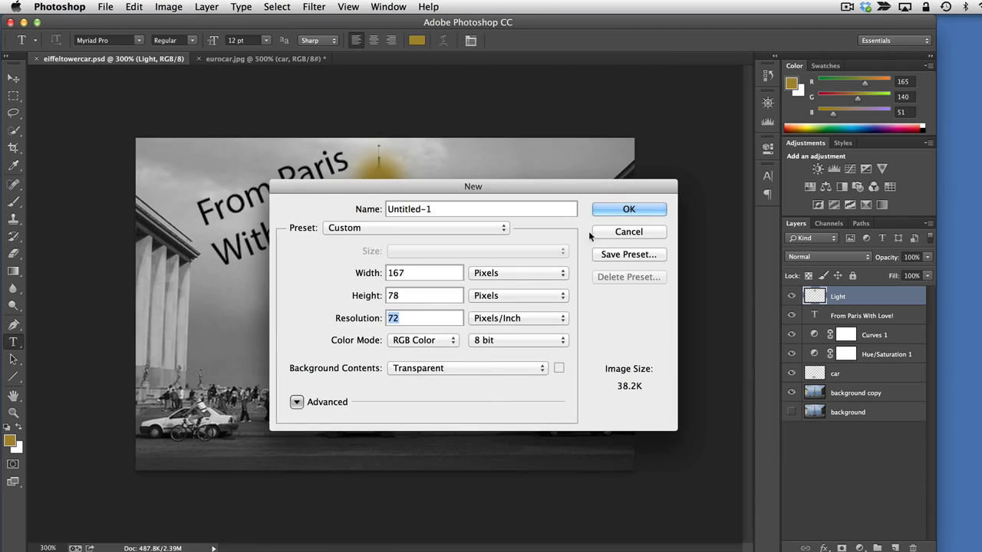
{"action": "left_click", "coordinate": [612, 210]}
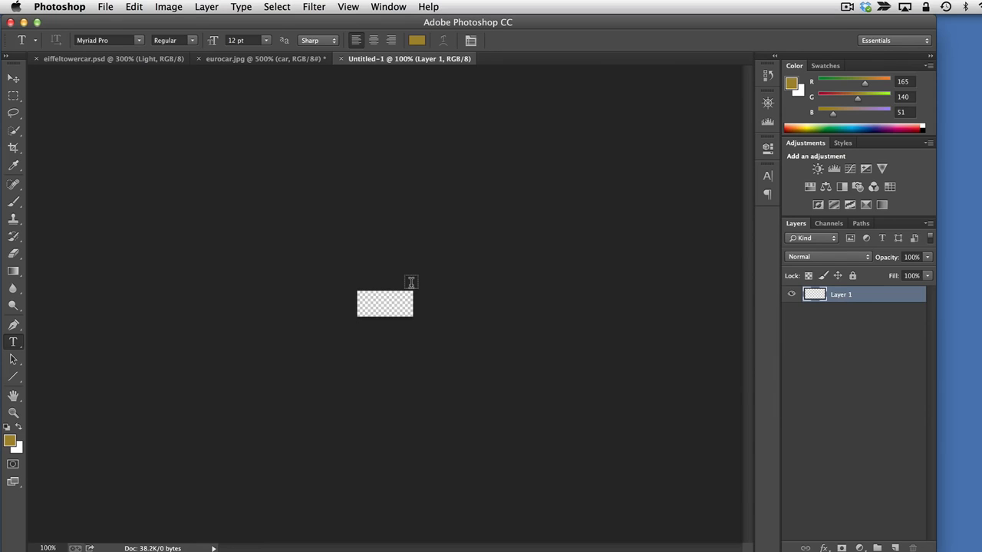
Paint a soft gold blob across the middle of the transparent canvas with a 22 px Brush
{"action": "key", "text": "super+equal"}
{"action": "key", "text": "super+equal"}
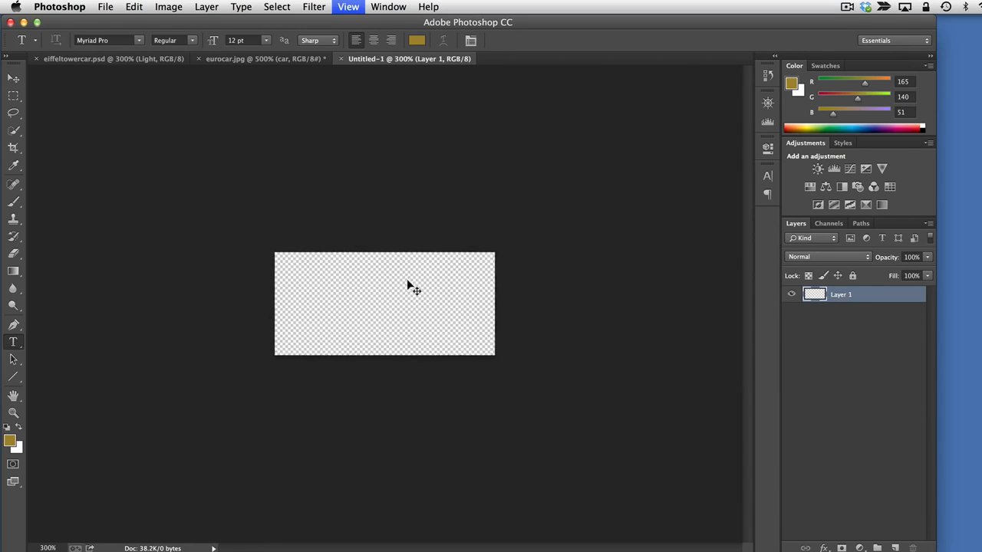
{"action": "key", "text": "super+equal"}
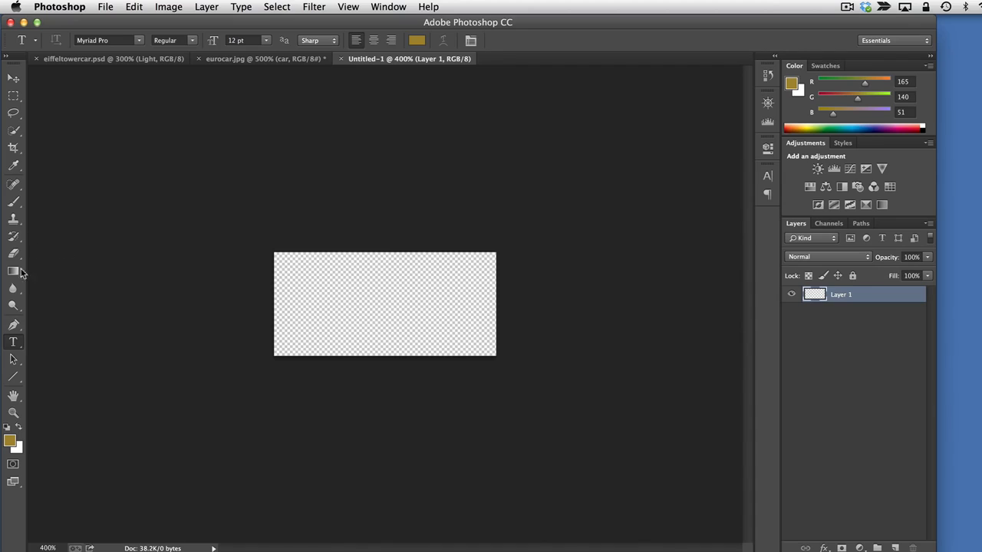
{"action": "left_click", "coordinate": [13, 219]}
{"action": "left_click", "coordinate": [13, 201]}
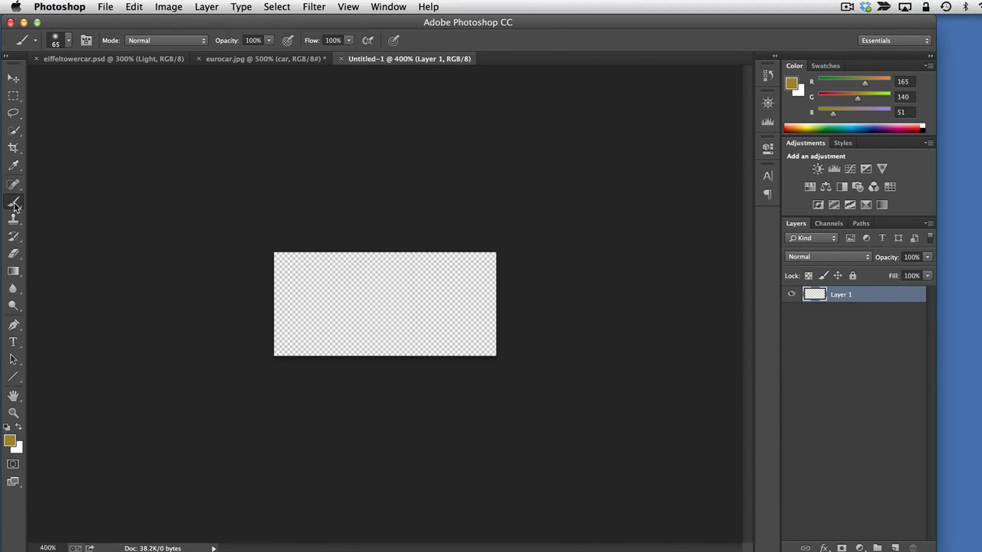
{"action": "left_click", "coordinate": [69, 40]}
{"action": "left_click_drag", "start_coordinate": [98, 79], "coordinate": [86, 79]}
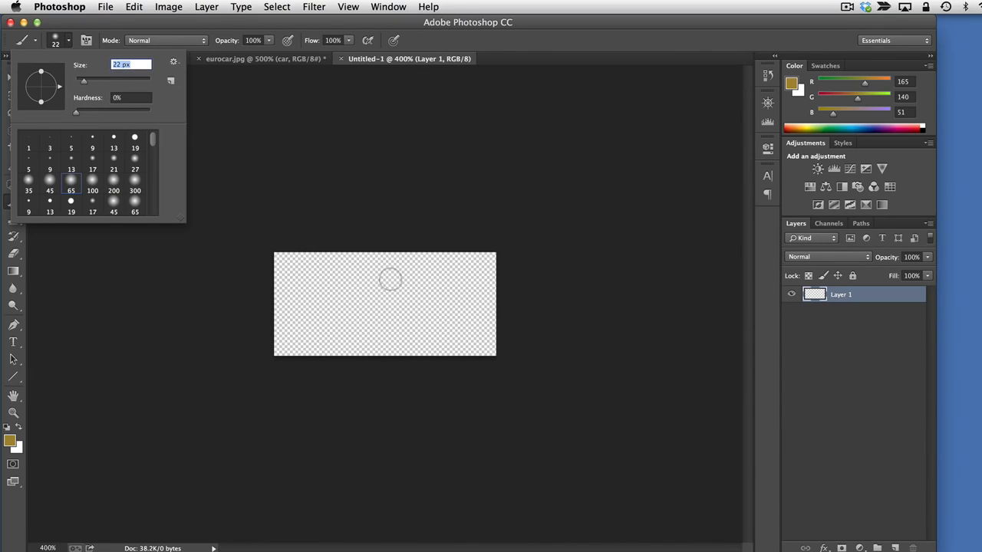
{"action": "mouse_move", "coordinate": [390, 279]}
{"action": "left_mouse_down"}
{"action": "mouse_move", "coordinate": [403, 307]}
{"action": "mouse_move", "coordinate": [426, 292]}
{"action": "mouse_move", "coordinate": [403, 311]}
{"action": "mouse_move", "coordinate": [341, 315]}
{"action": "mouse_move", "coordinate": [330, 298]}
{"action": "mouse_move", "coordinate": [362, 313]}
{"action": "mouse_move", "coordinate": [418, 310]}
{"action": "mouse_move", "coordinate": [357, 303]}
{"action": "mouse_move", "coordinate": [376, 289]}
{"action": "mouse_move", "coordinate": [458, 328]}
{"action": "left_mouse_up"}
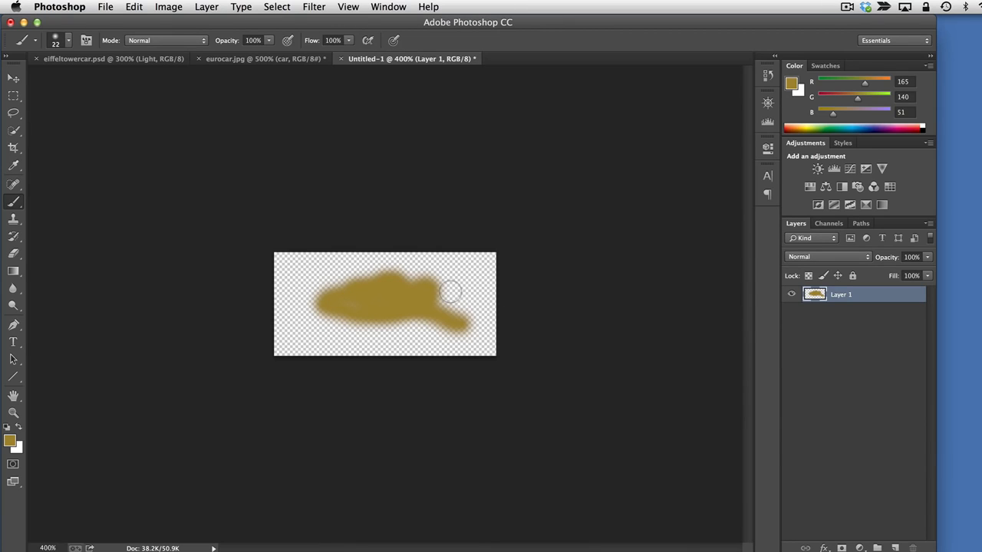
Preview the painted image in Save for Web with the PNG-24 preset, and cancel the export
{"action": "left_click", "coordinate": [106, 7]}
{"action": "left_click", "coordinate": [150, 181]}
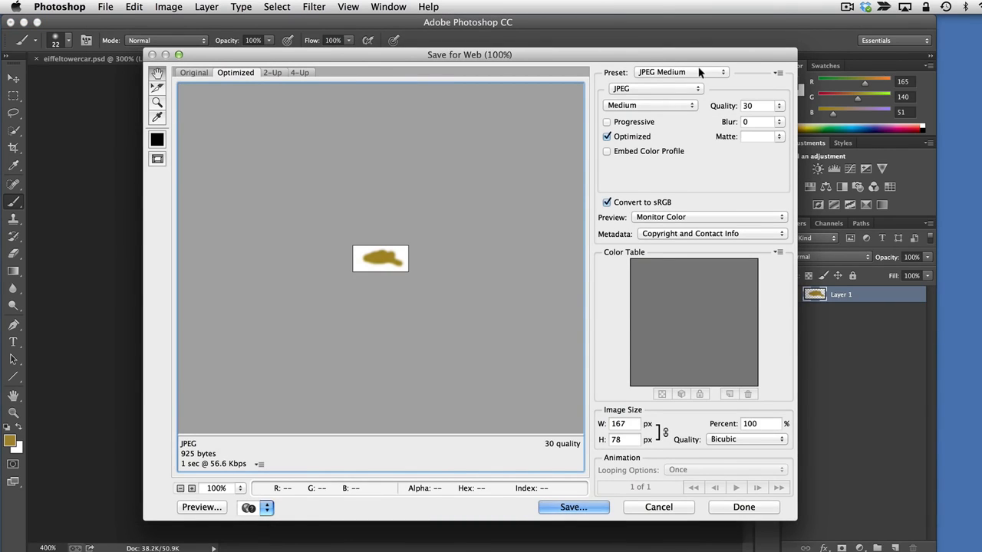
{"action": "left_click", "coordinate": [699, 73]}
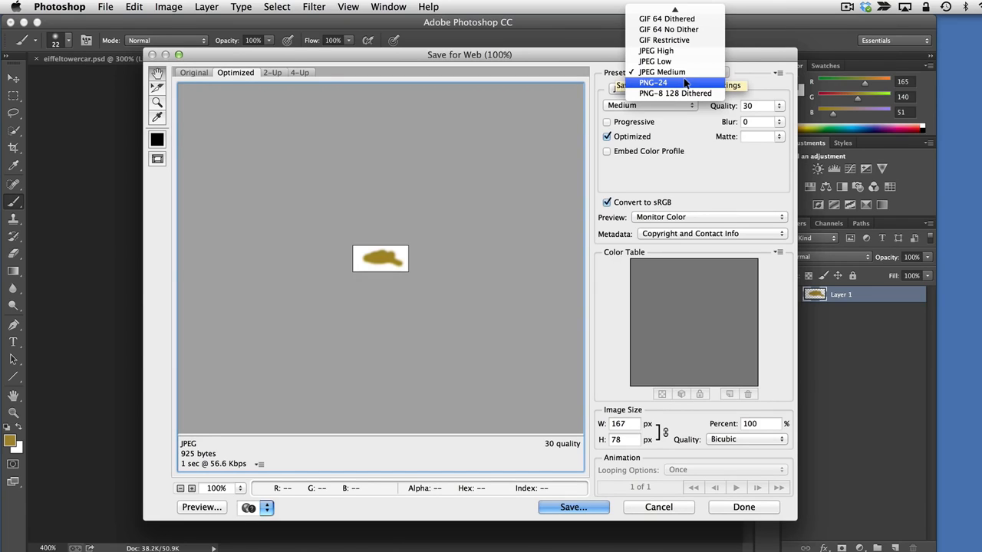
{"action": "left_click", "coordinate": [685, 82]}
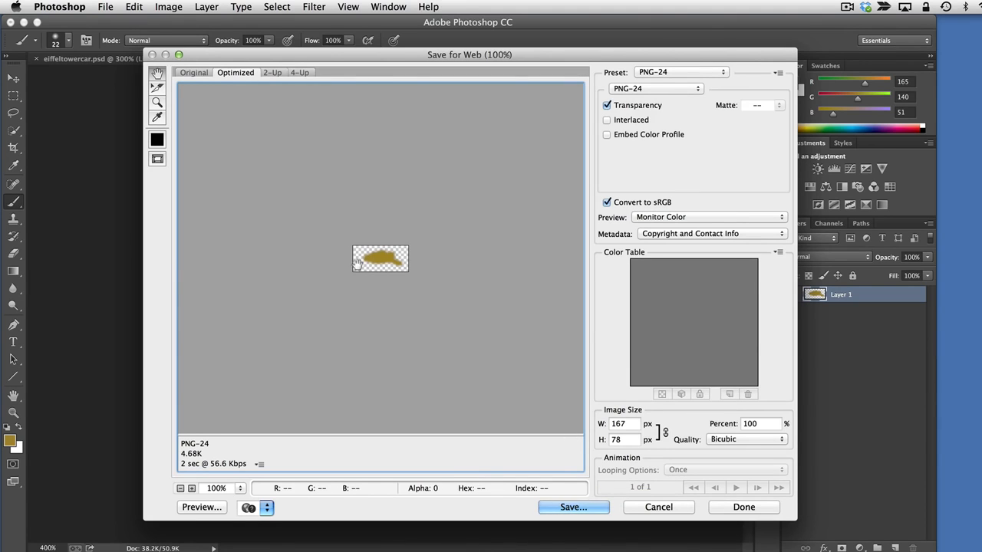
{"action": "left_click", "coordinate": [652, 507]}
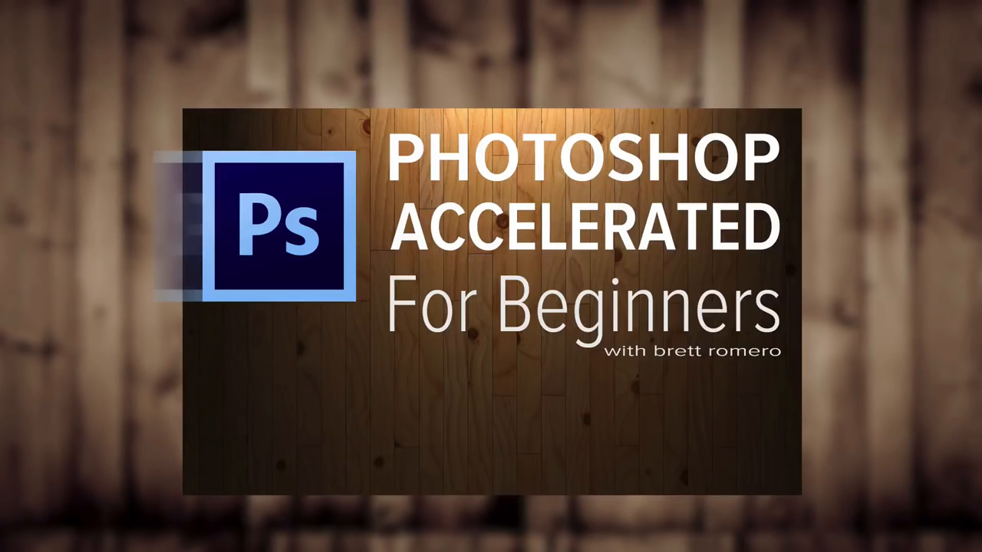